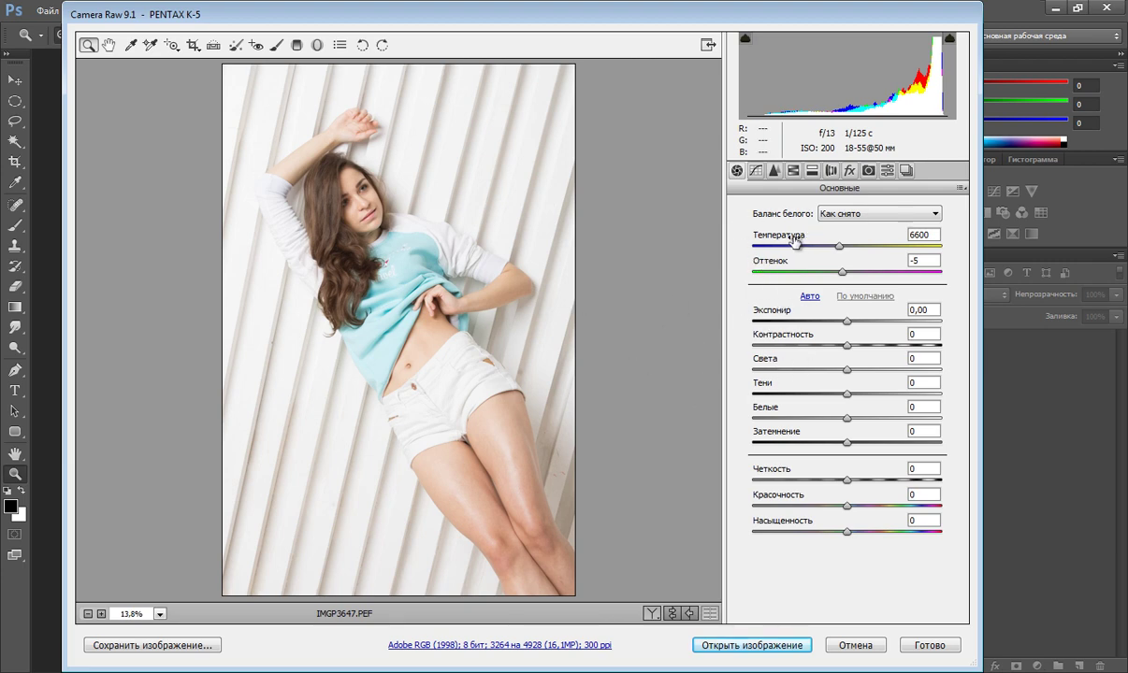
- In Camera Raw set Exposure -0,40, Contrast +15, Shadows +45, Whites -40, Highlights -25, then open IMGP3647.PEF
left_click_drag(846, 322, 840, 322)
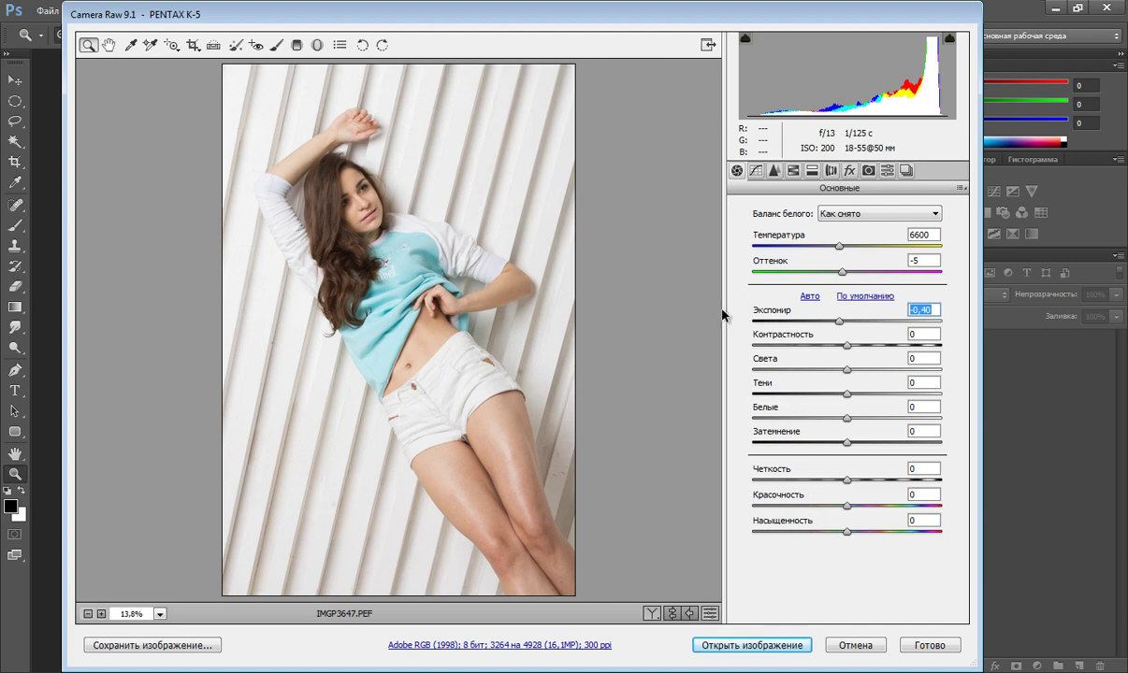
left_click_drag(848, 345, 862, 349)
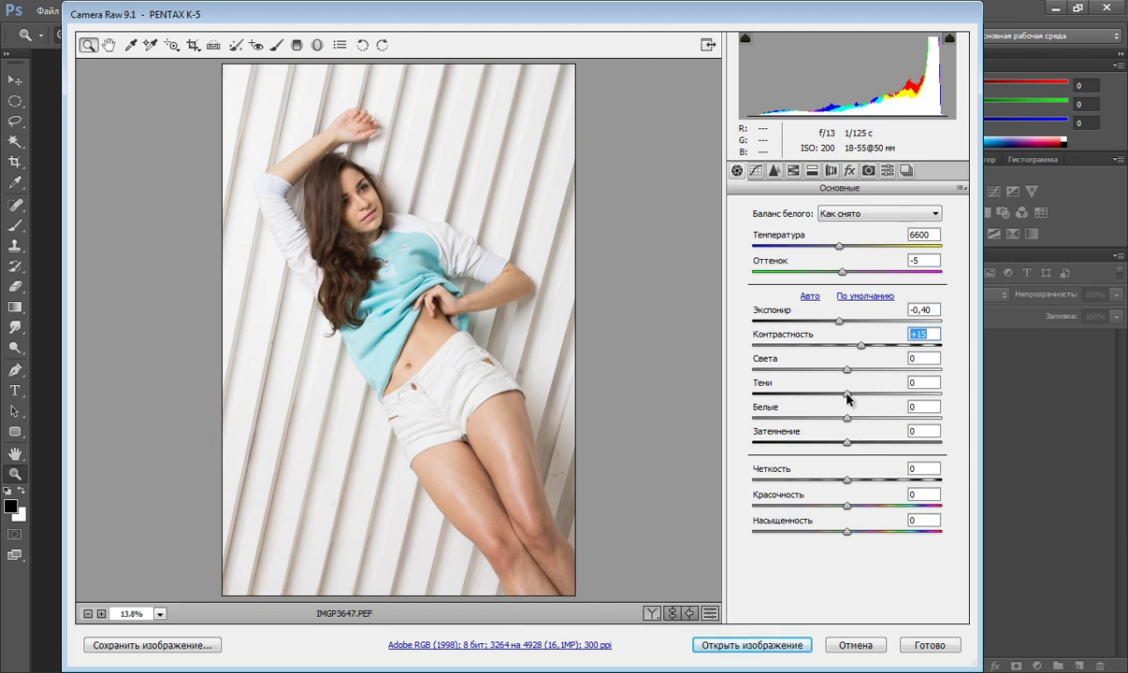
left_click_drag(846, 394, 882, 395)
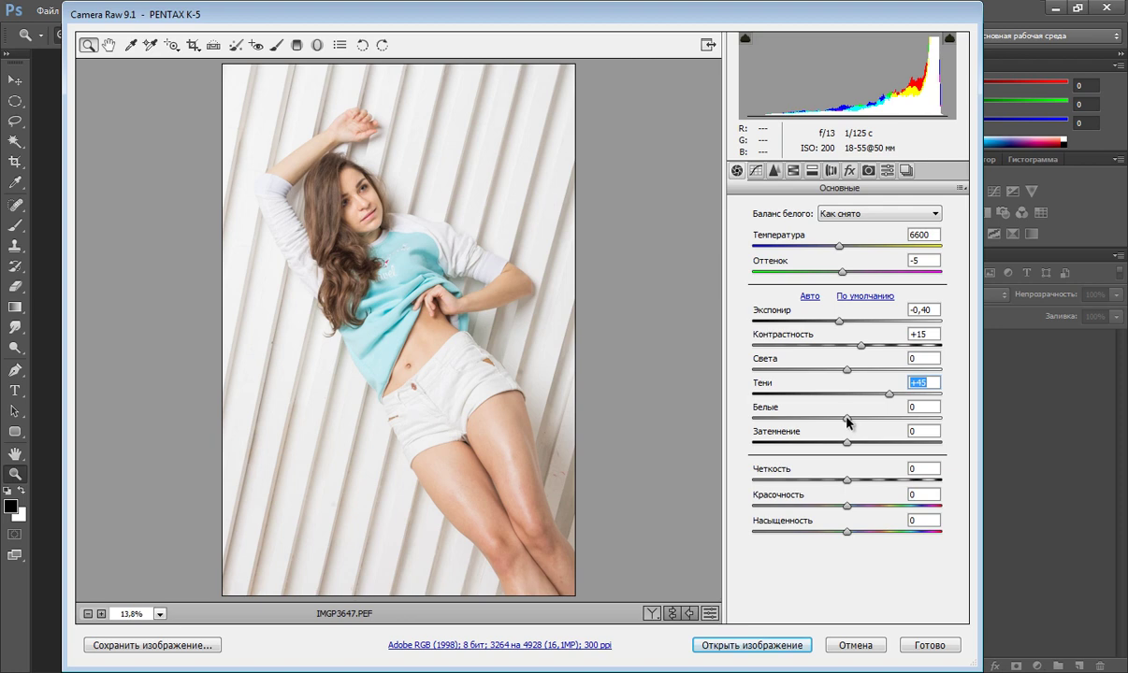
left_click_drag(847, 418, 811, 418)
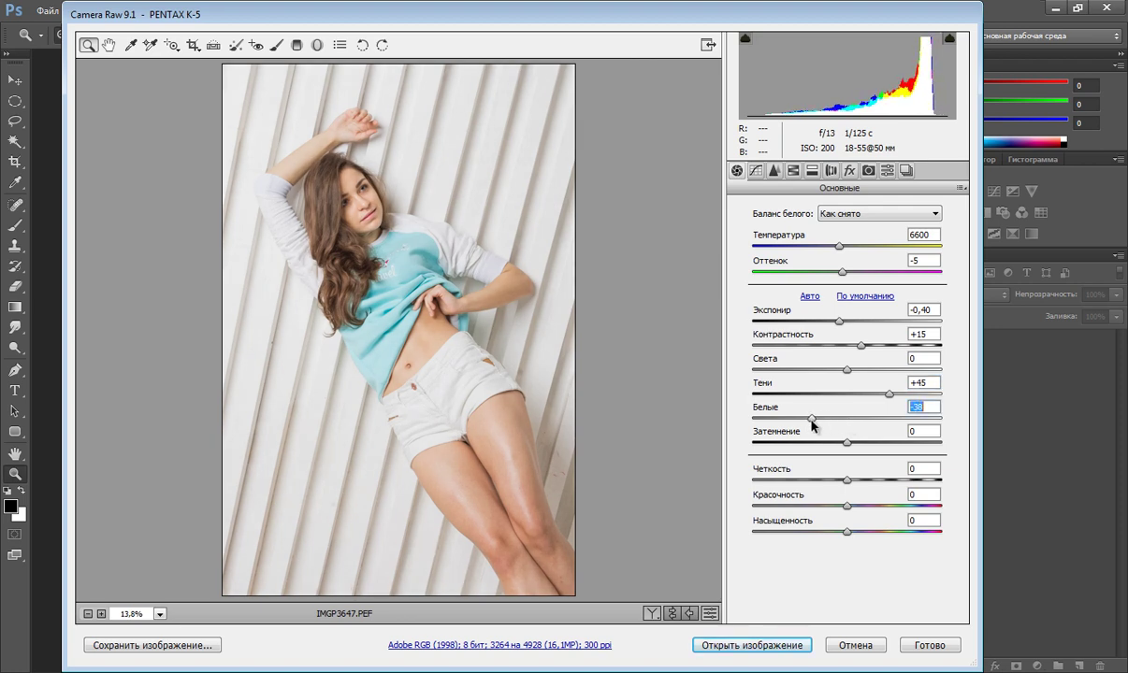
left_click_drag(810, 422, 808, 422)
left_click_drag(845, 371, 823, 371)
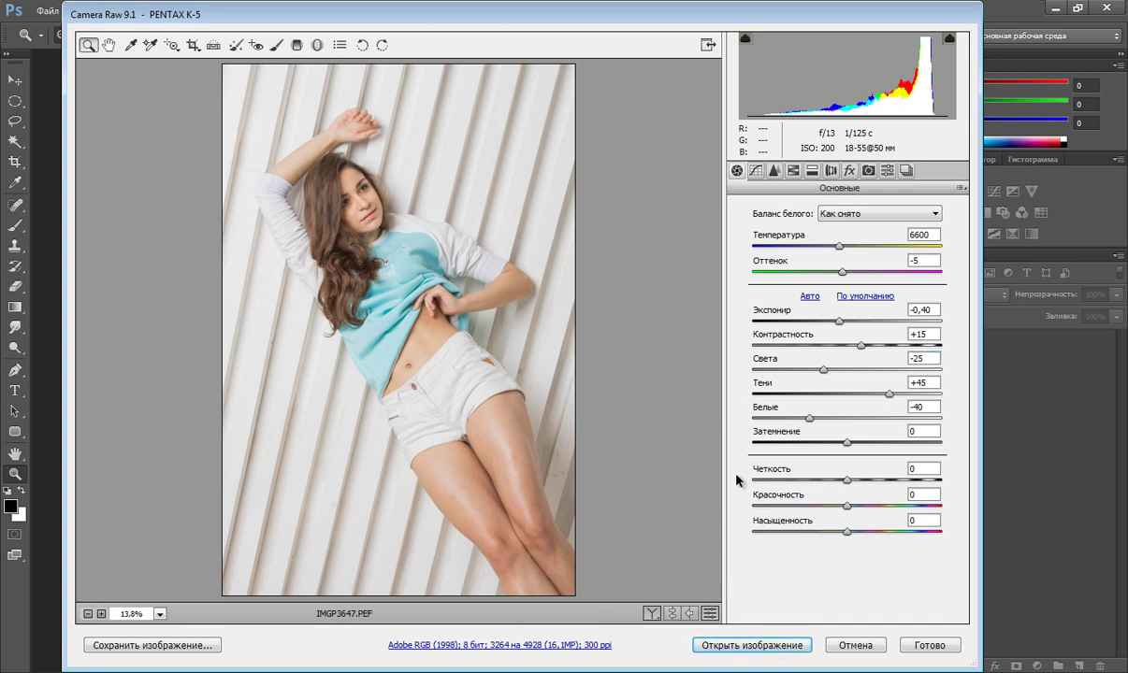
left_click(773, 647)
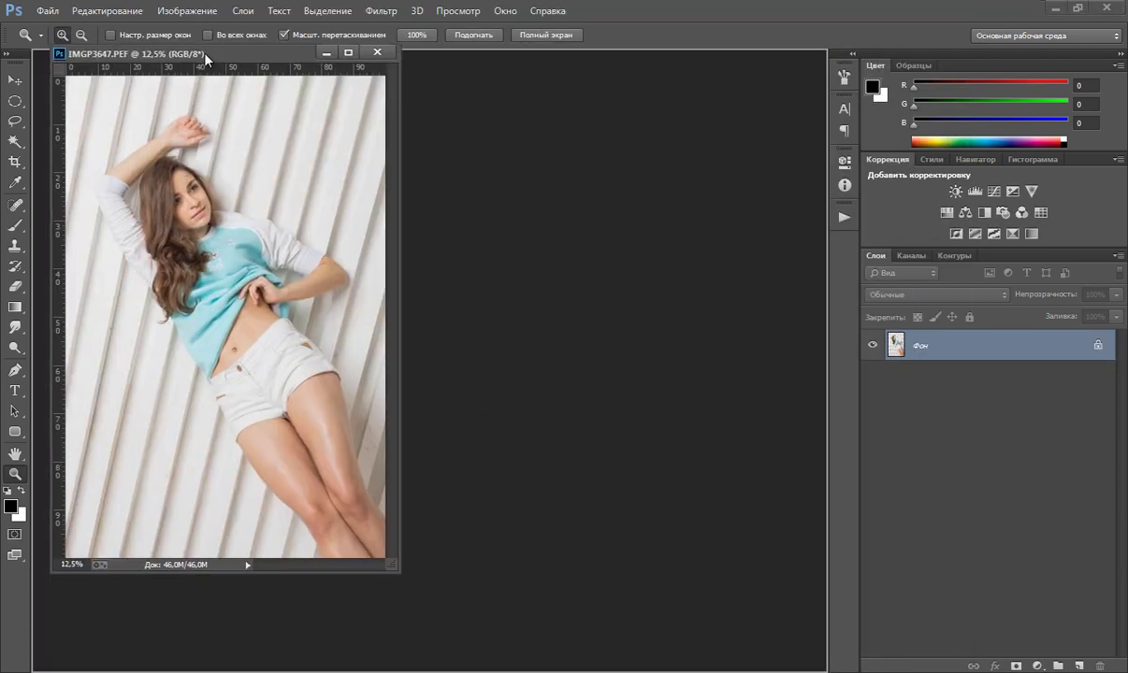
- Dock the photo as a tabbed document and duplicate the Фон layer into Слой 1
left_click_drag(188, 60, 192, 49)
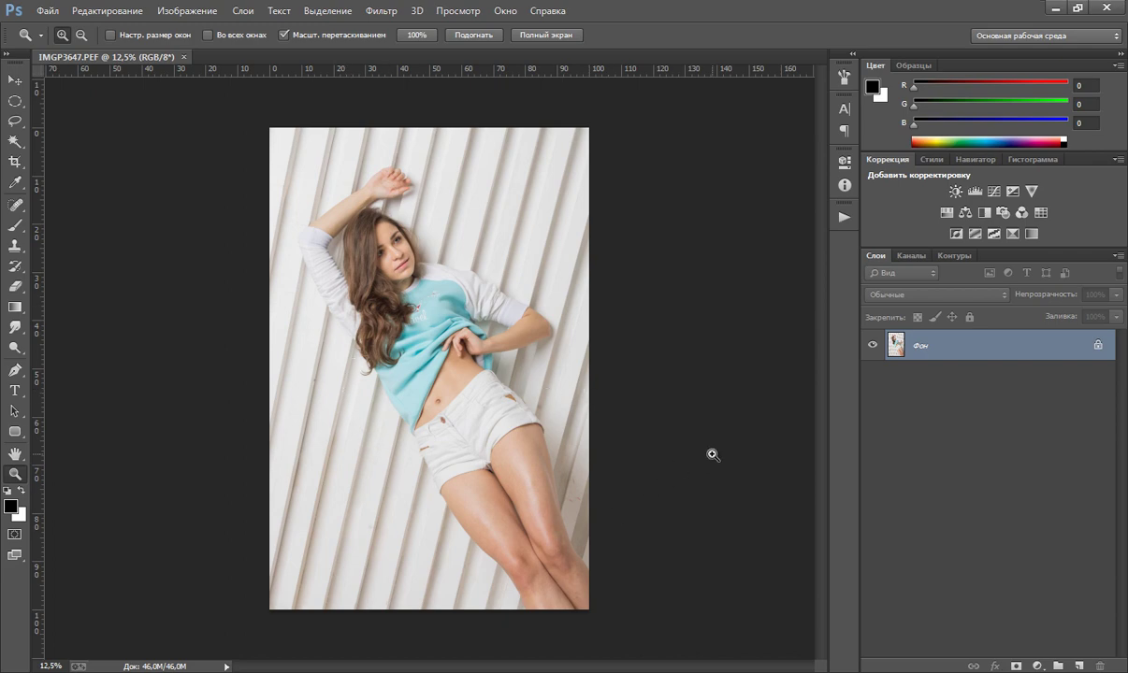
key("ctrl+j")
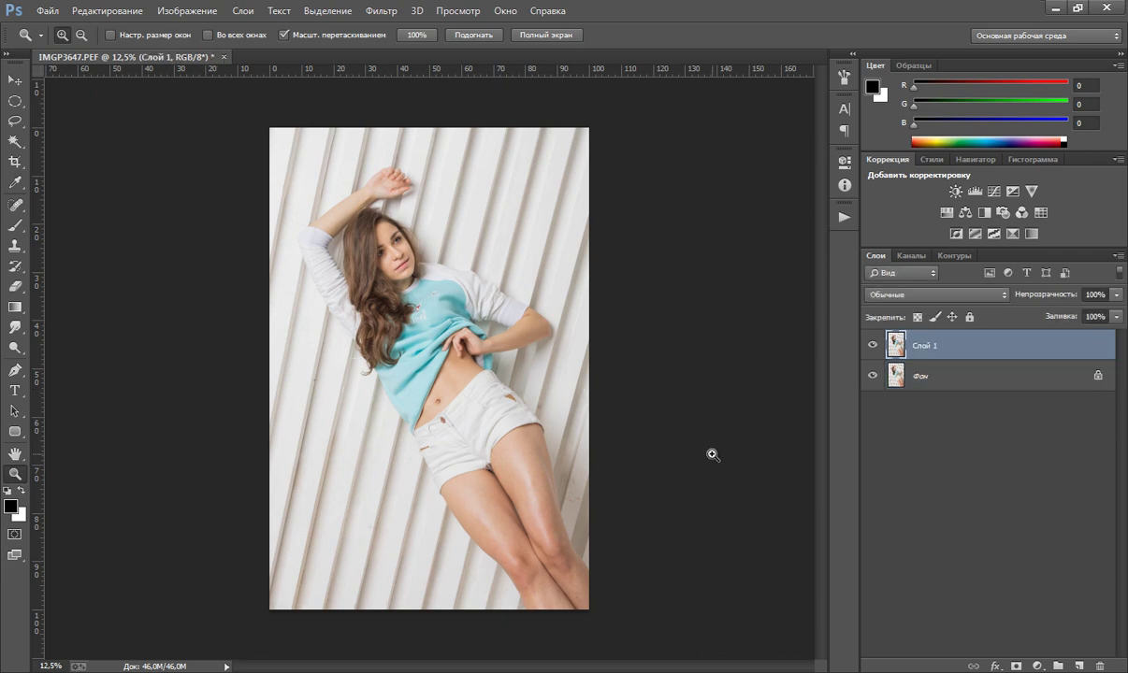
left_click(381, 11)
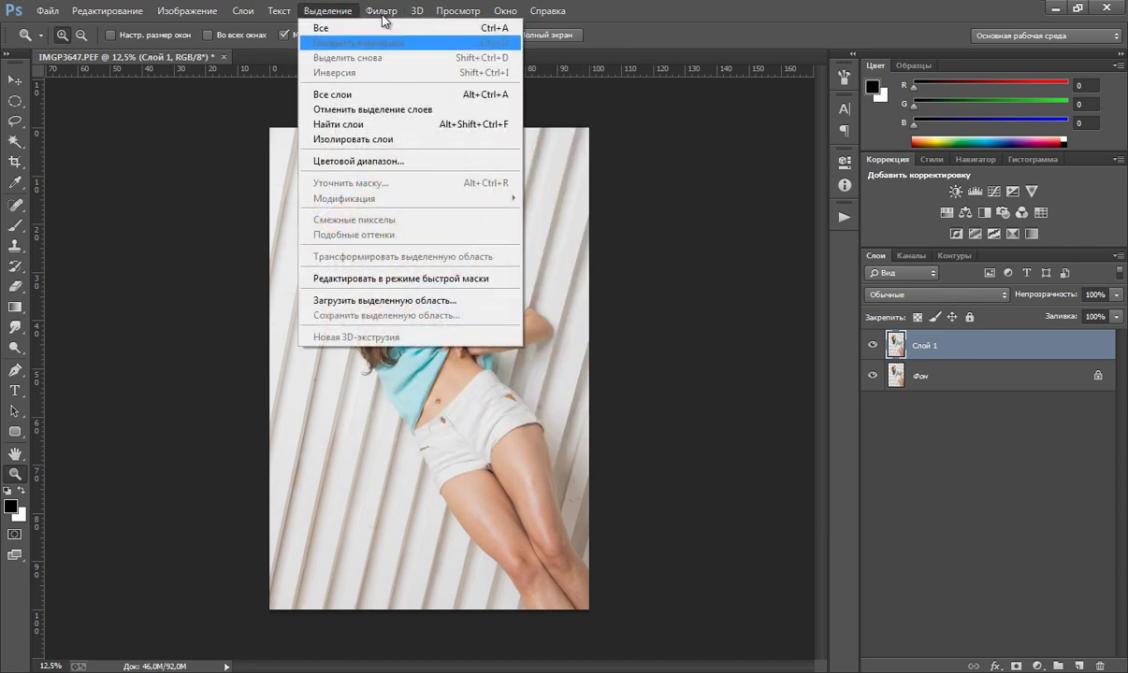
mouse_move(402, 399)
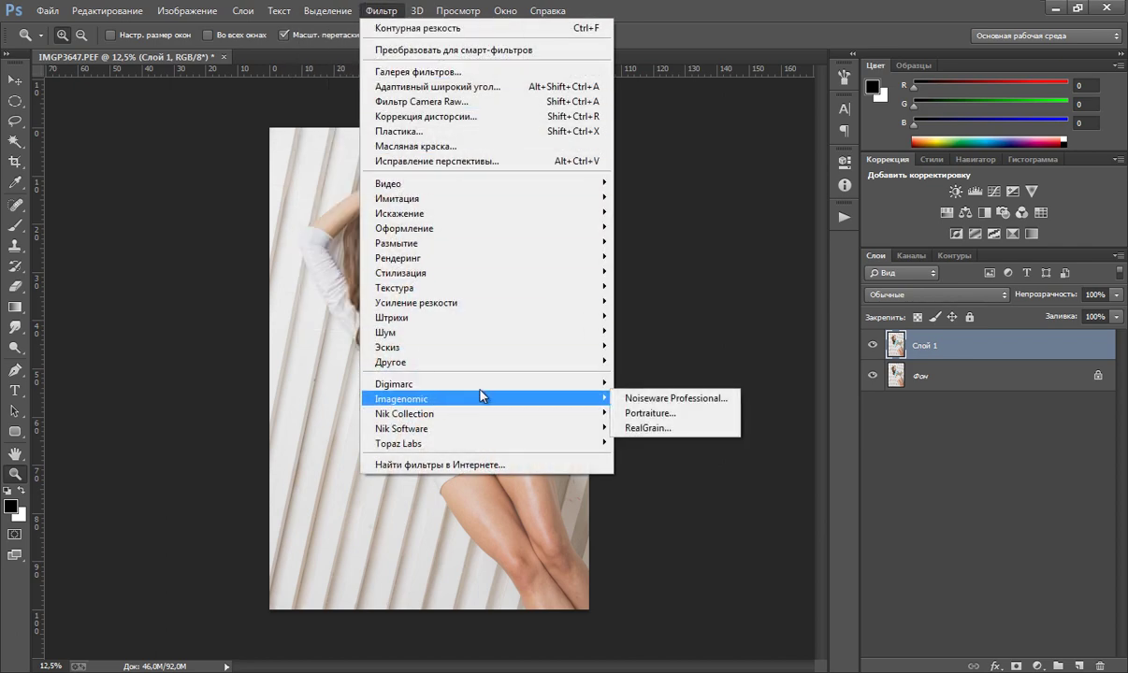
- Launch Imagenomic Portraiture, accept its licence, and zoom the preview onto the face and hand
left_click(641, 413)
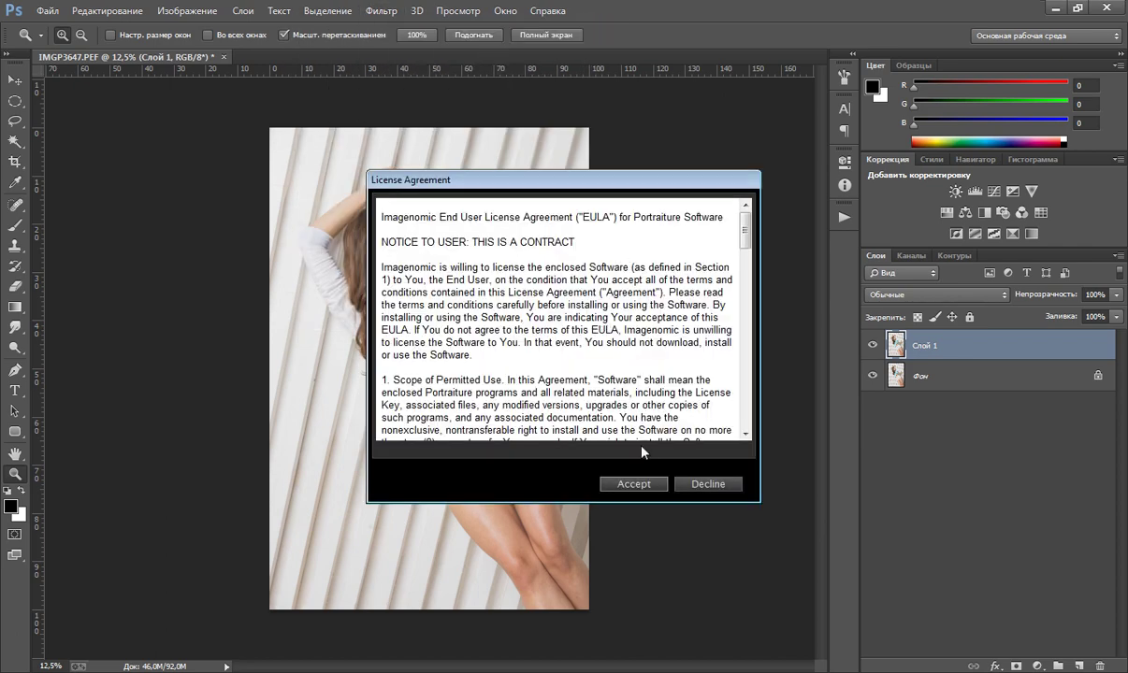
left_click(628, 483)
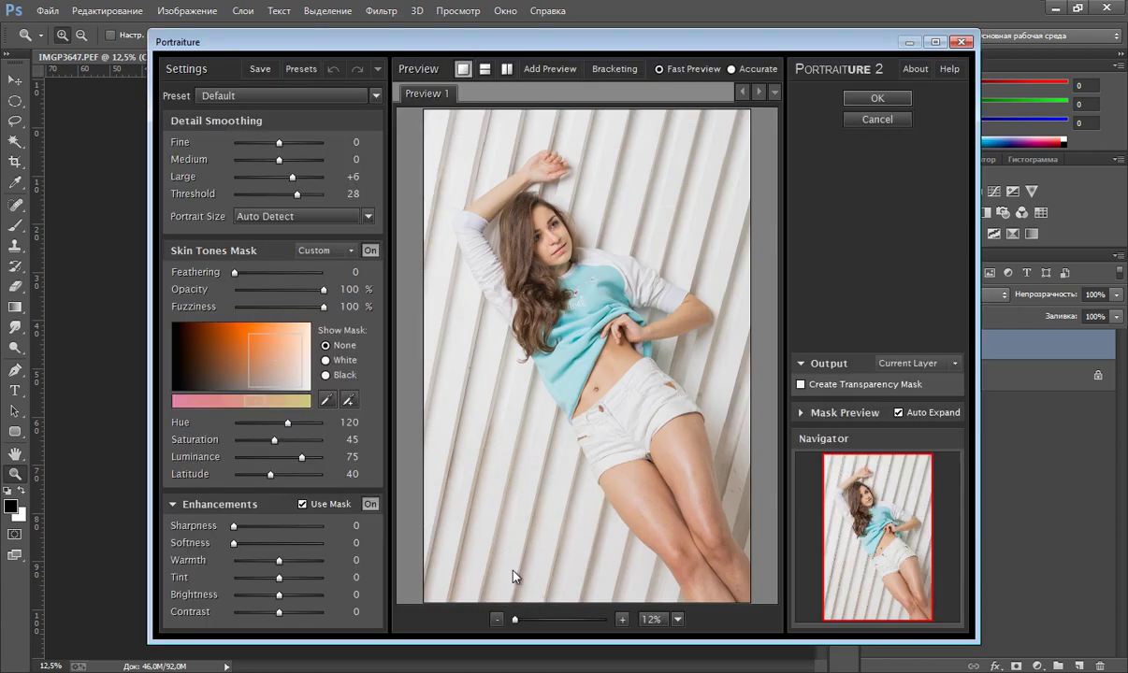
scroll(516, 354, "up", 3)
left_click_drag(554, 340, 586, 368)
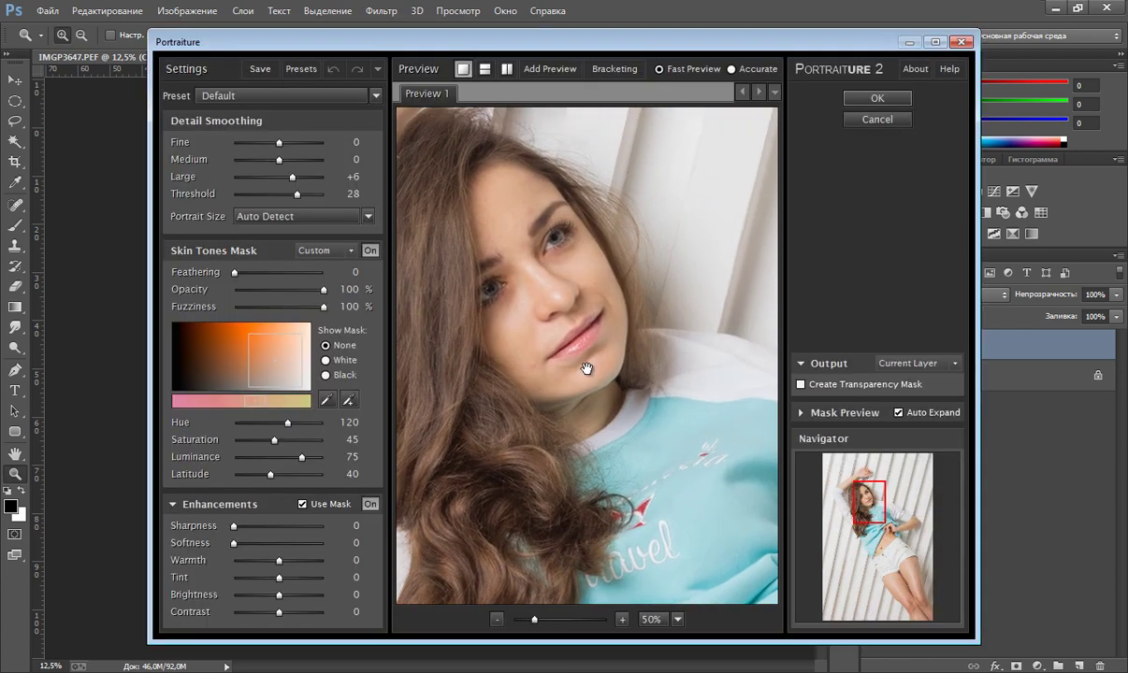
left_click_drag(543, 228, 558, 296)
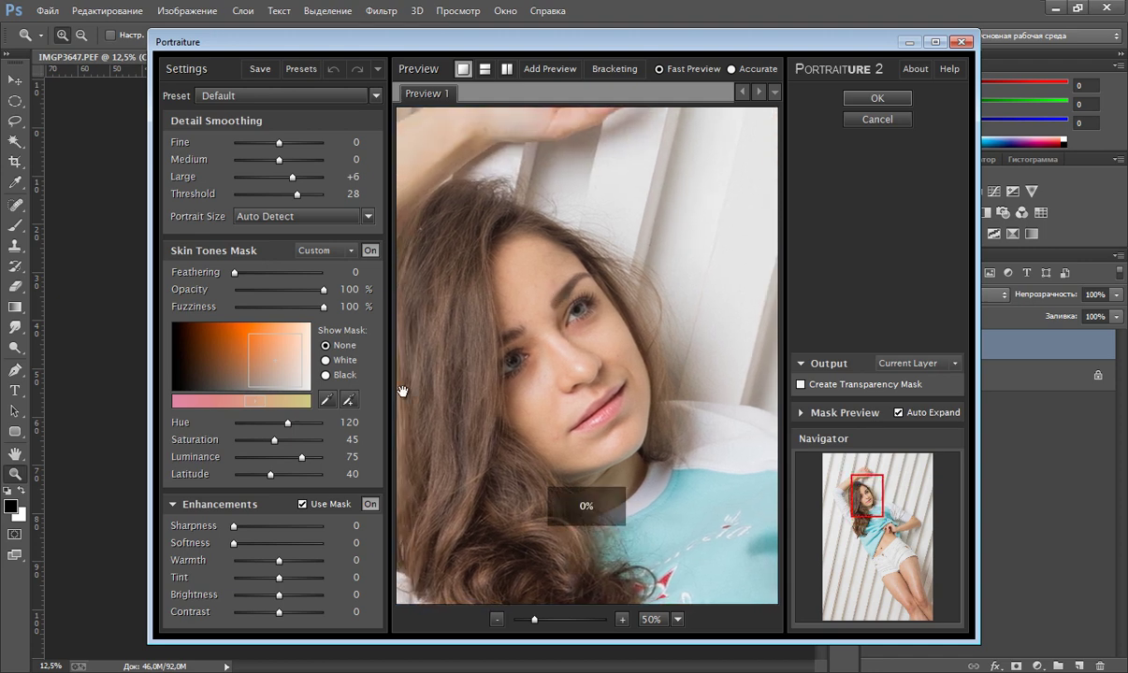
- Sample the skin colour from the forehead to build the skin mask
left_click(326, 400)
left_click(531, 272)
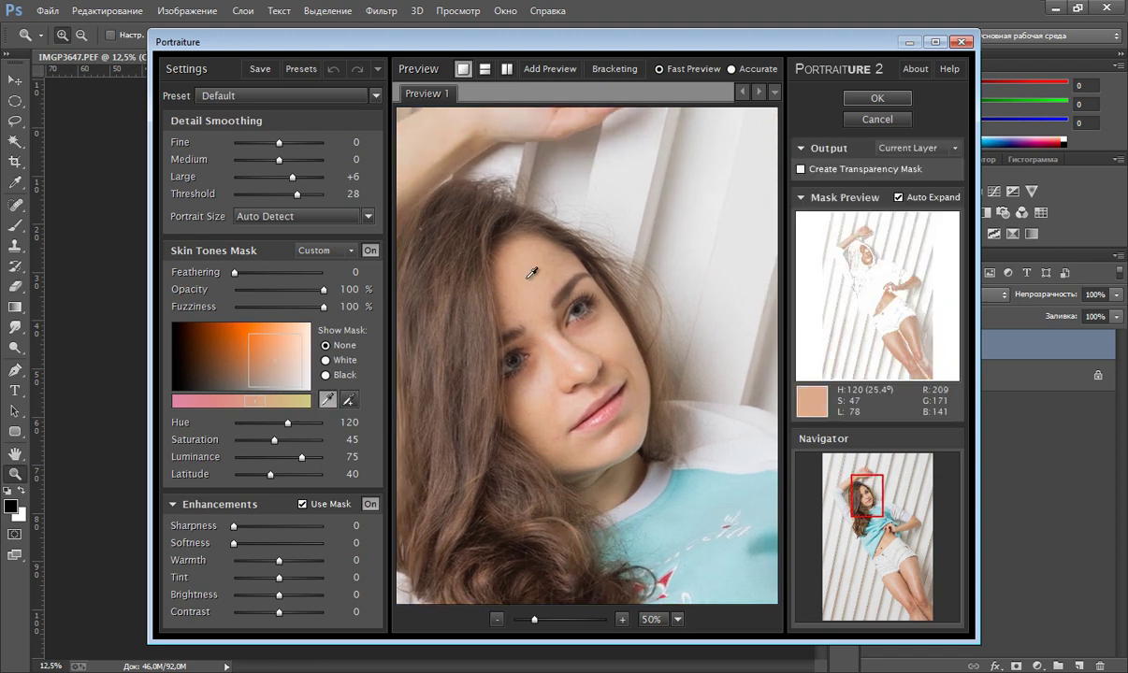
left_click(537, 277)
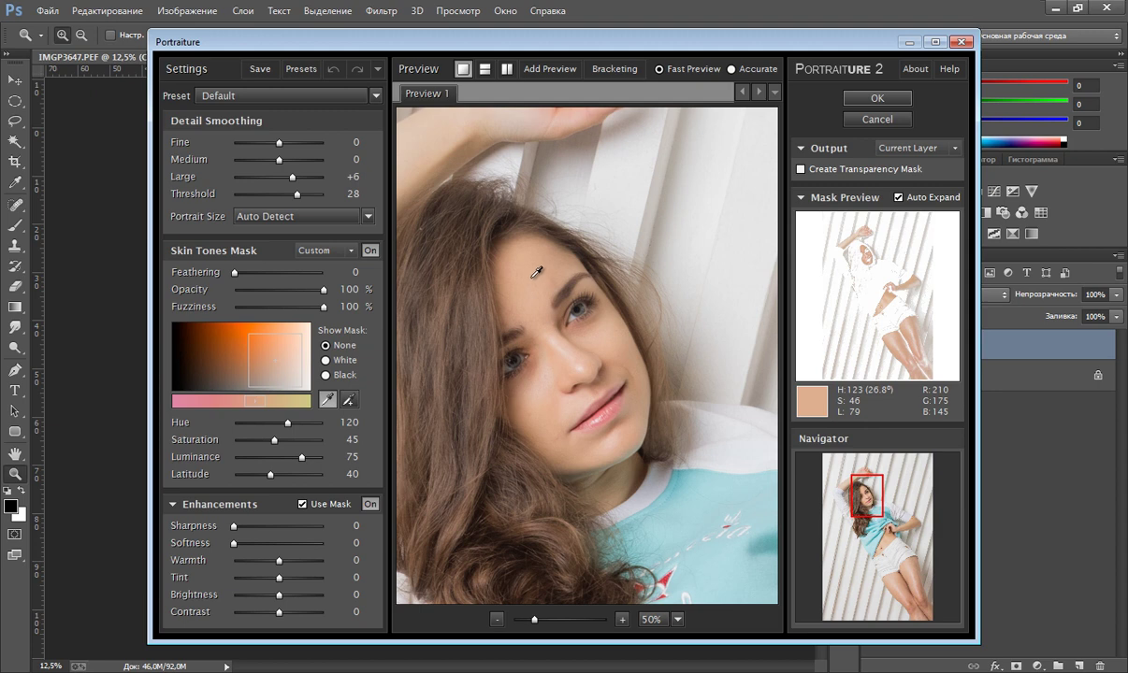
left_click(348, 399)
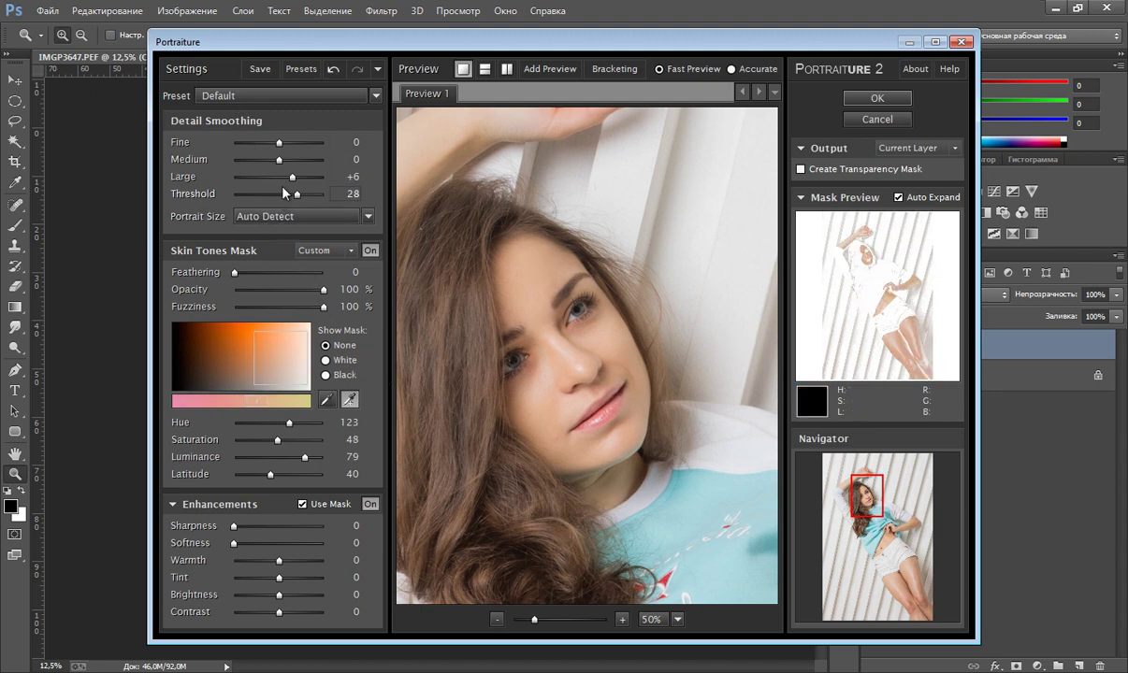
- Set Detail Smoothing Threshold to 30 and Large to +5, then recheck the face
left_click_drag(297, 194, 300, 195)
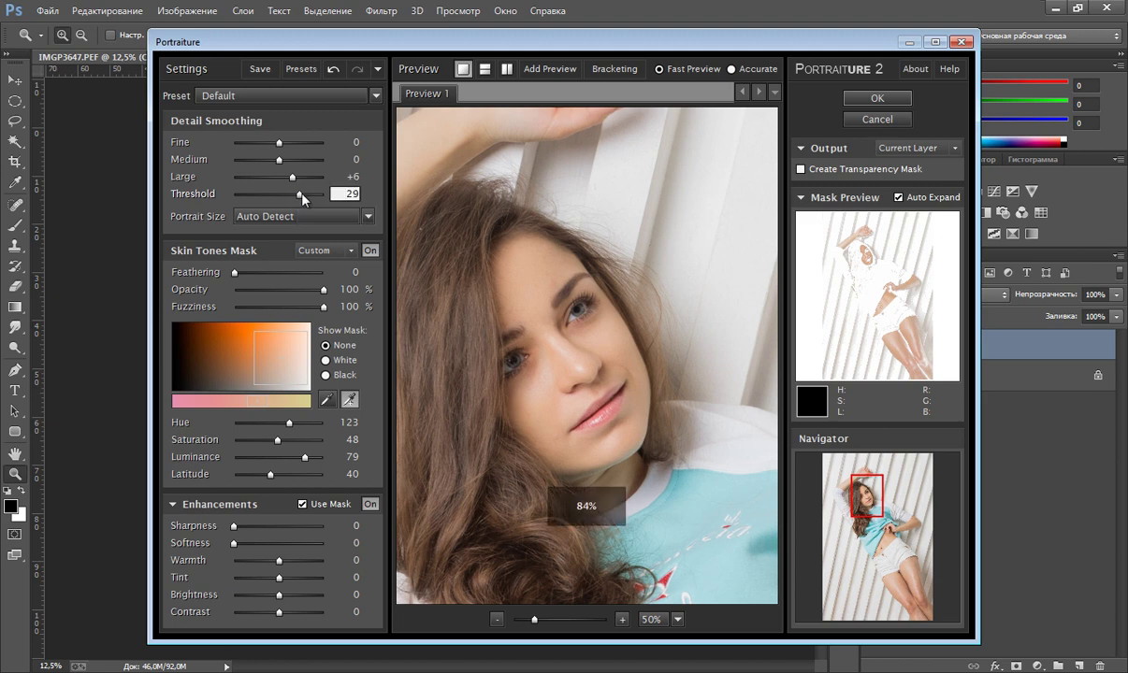
left_click(302, 196)
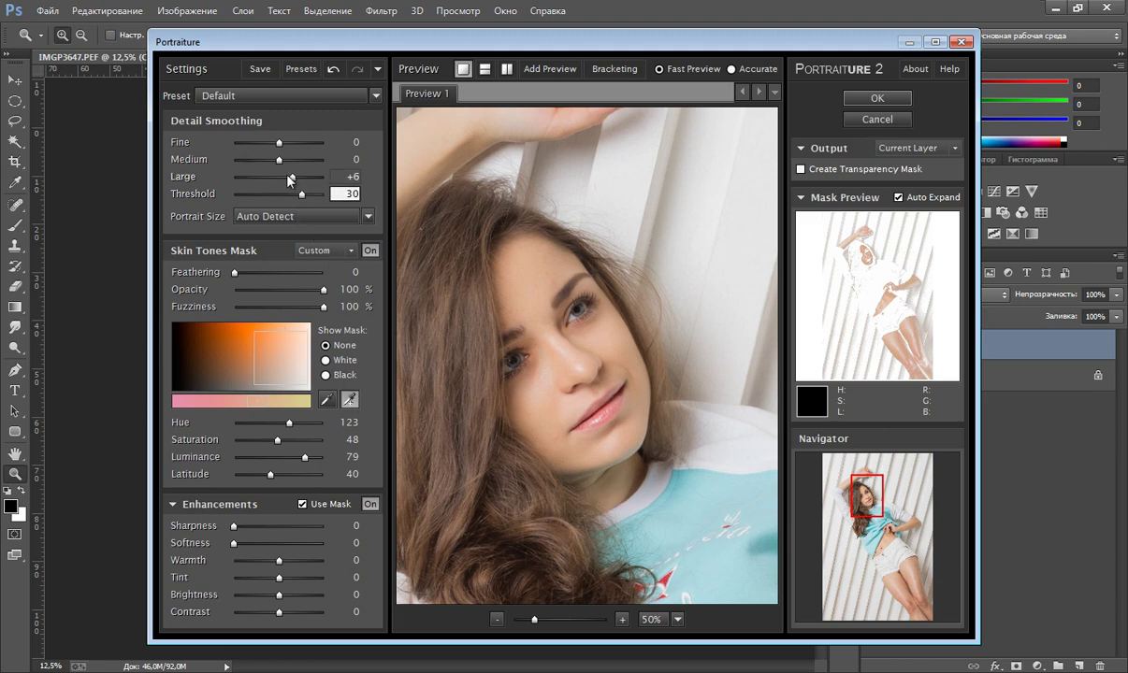
left_click_drag(294, 179, 291, 175)
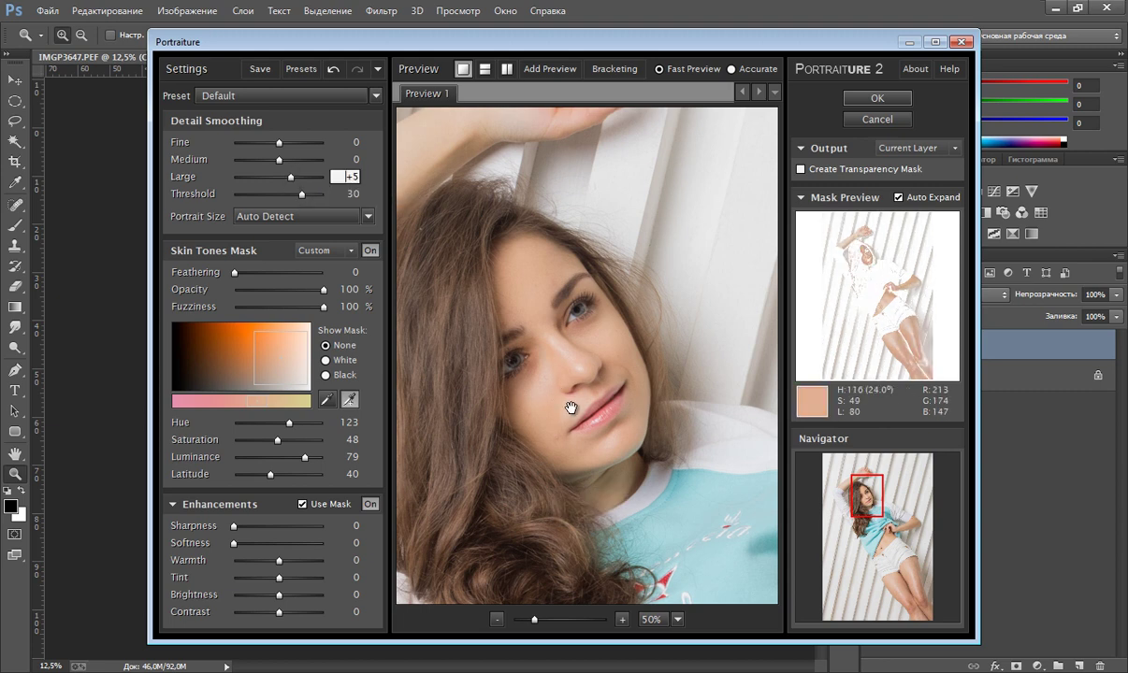
mouse_move(572, 403)
left_mouse_down()
mouse_move(555, 255)
mouse_move(567, 284)
left_mouse_up()
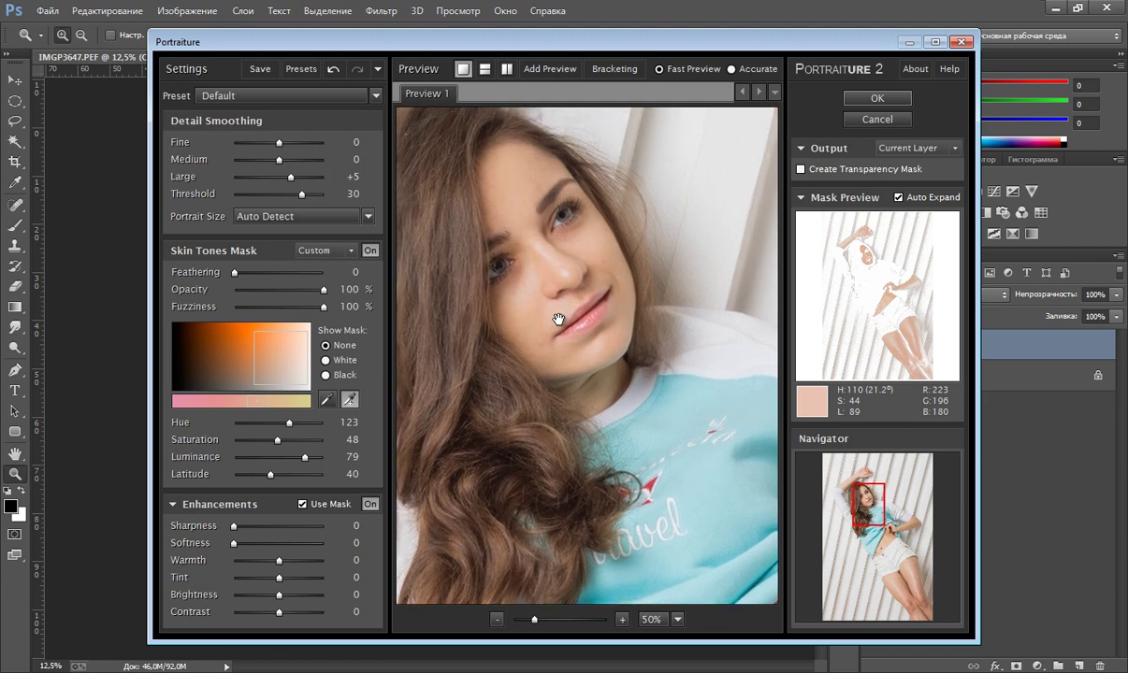
scroll(543, 344, "down", 2)
scroll(554, 313, "down", 1)
scroll(503, 334, "down", 1)
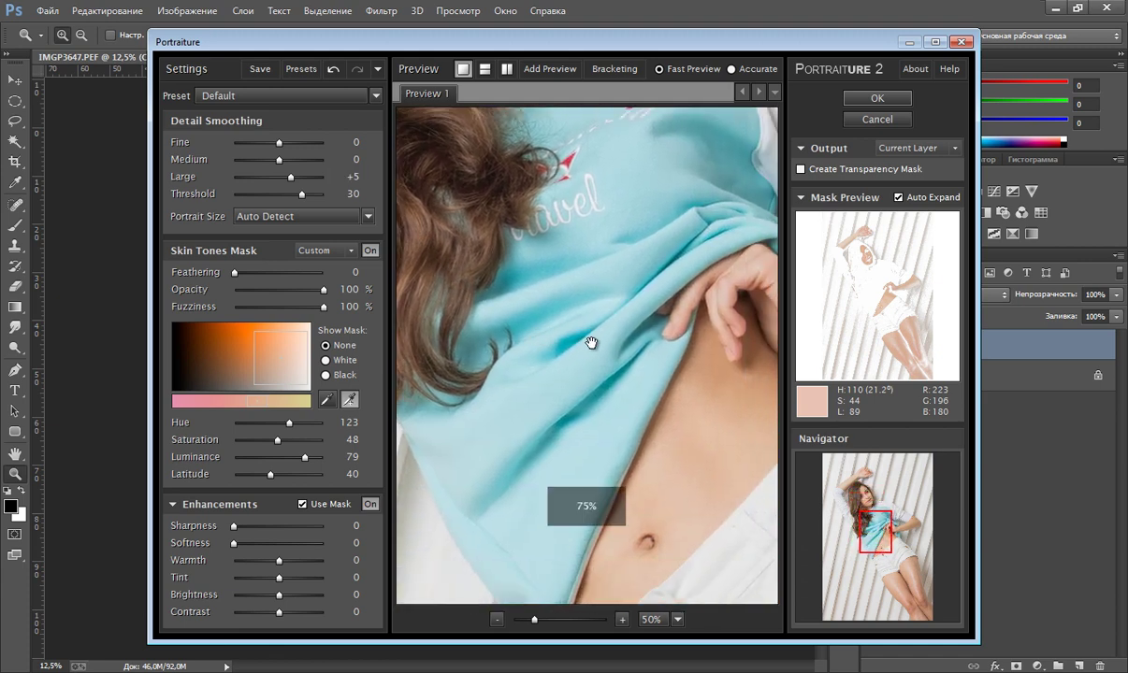
scroll(473, 277, "down", 1)
scroll(501, 335, "down", 1)
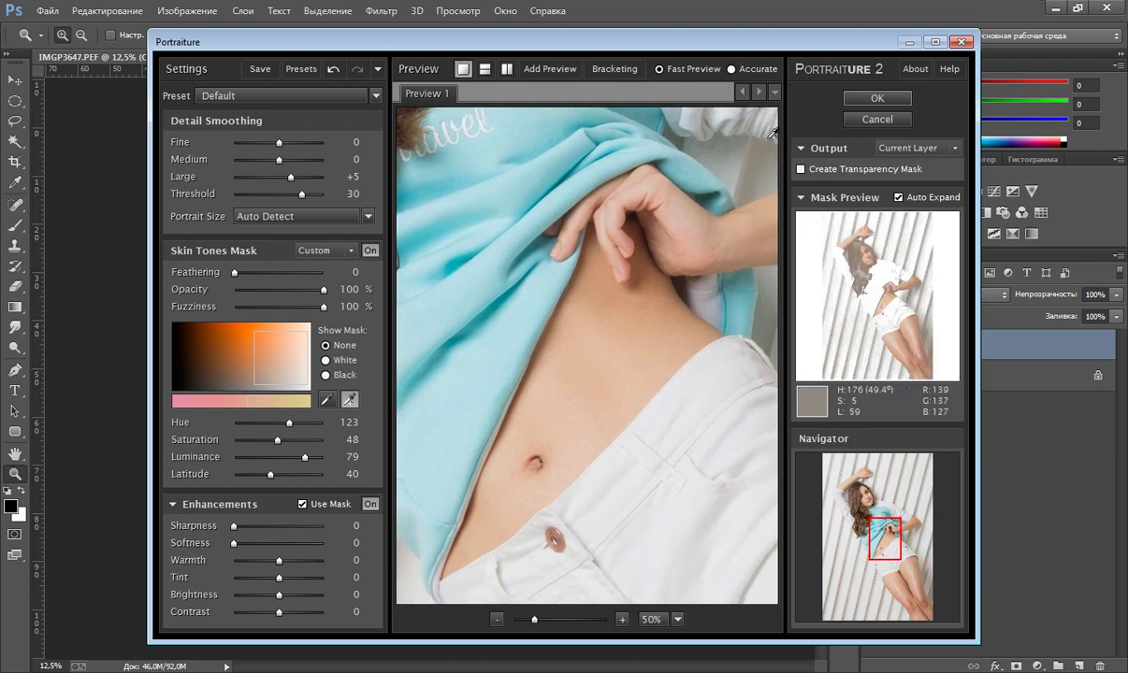
- Apply Portraiture to Слой 1, inspect the face, fit on screen, and duplicate it as Слой 1 копия
left_click(870, 99)
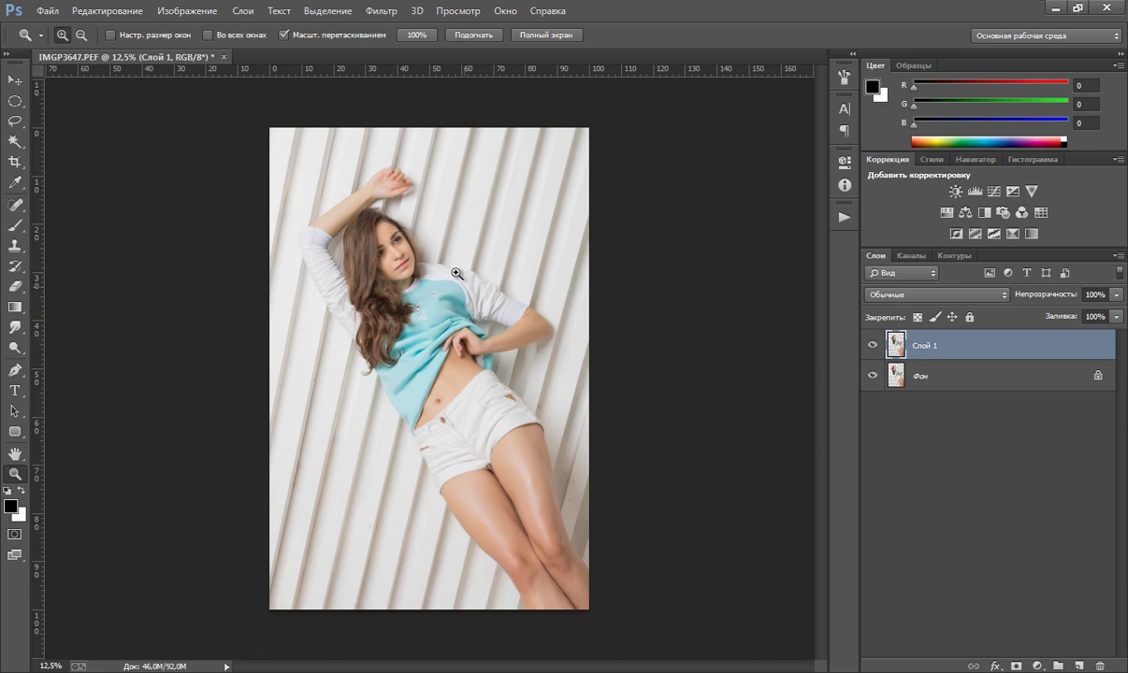
left_click_drag(370, 250, 486, 262)
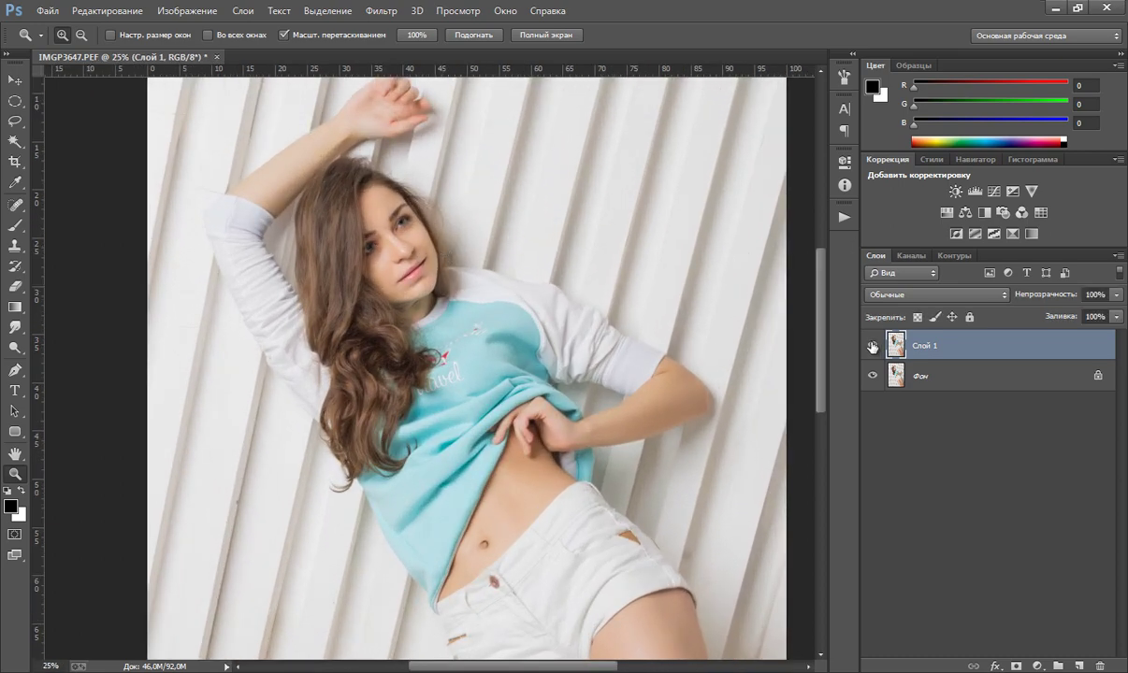
scroll(491, 407, "down", 5)
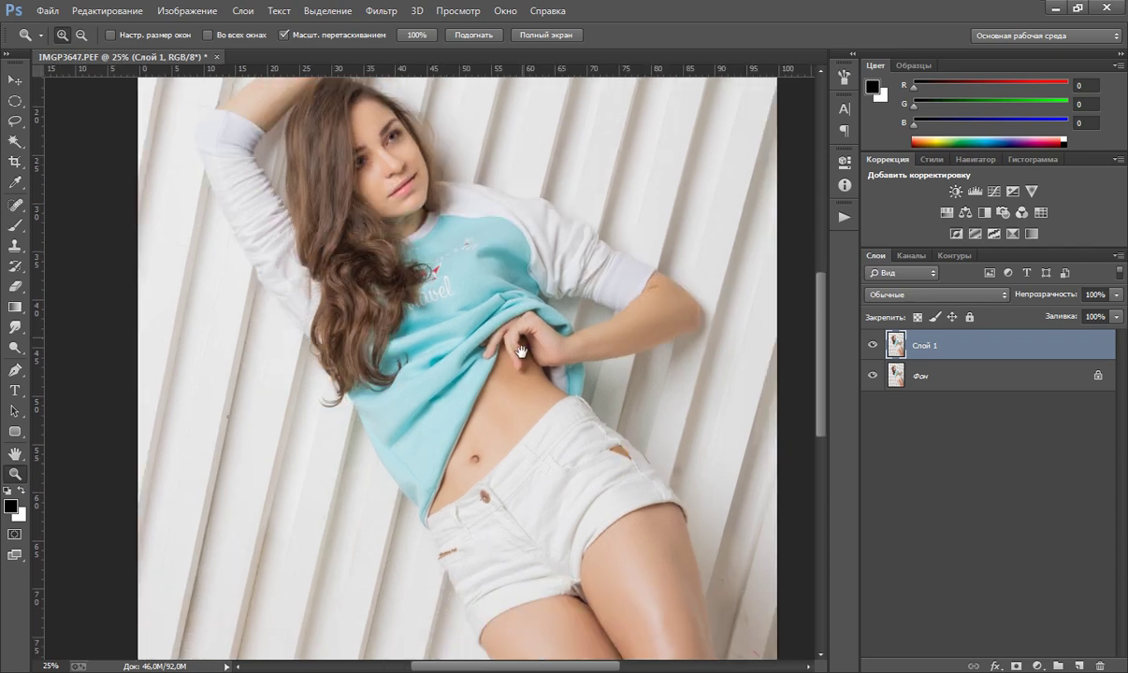
right_click(596, 348)
left_click(629, 354)
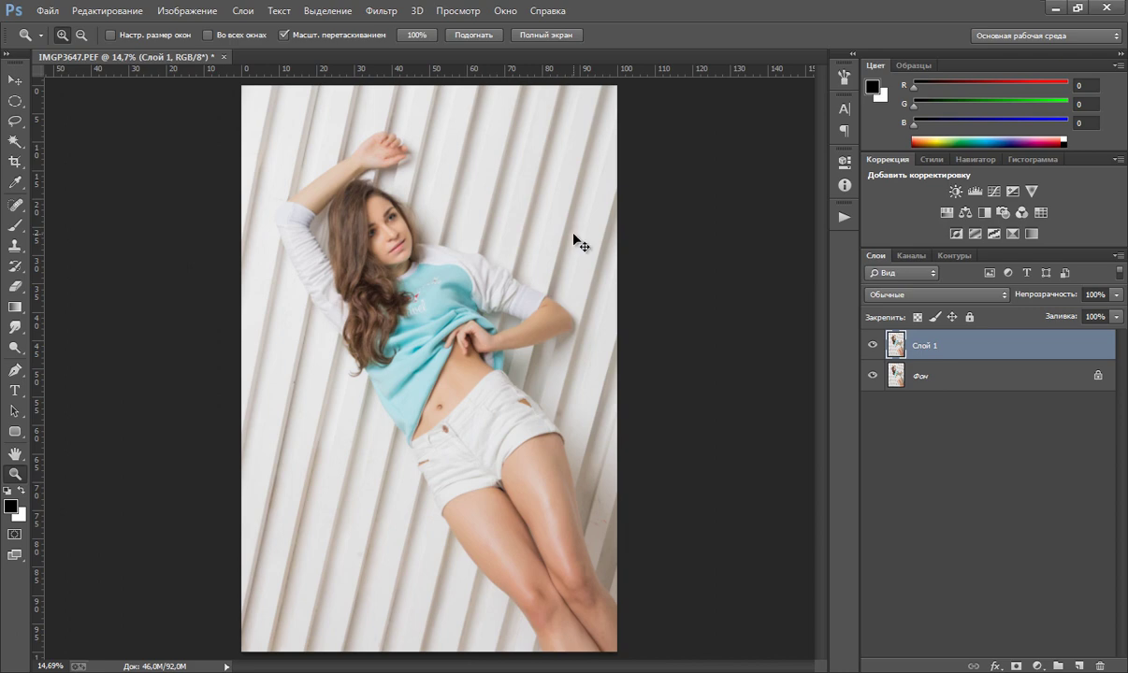
key("ctrl+j")
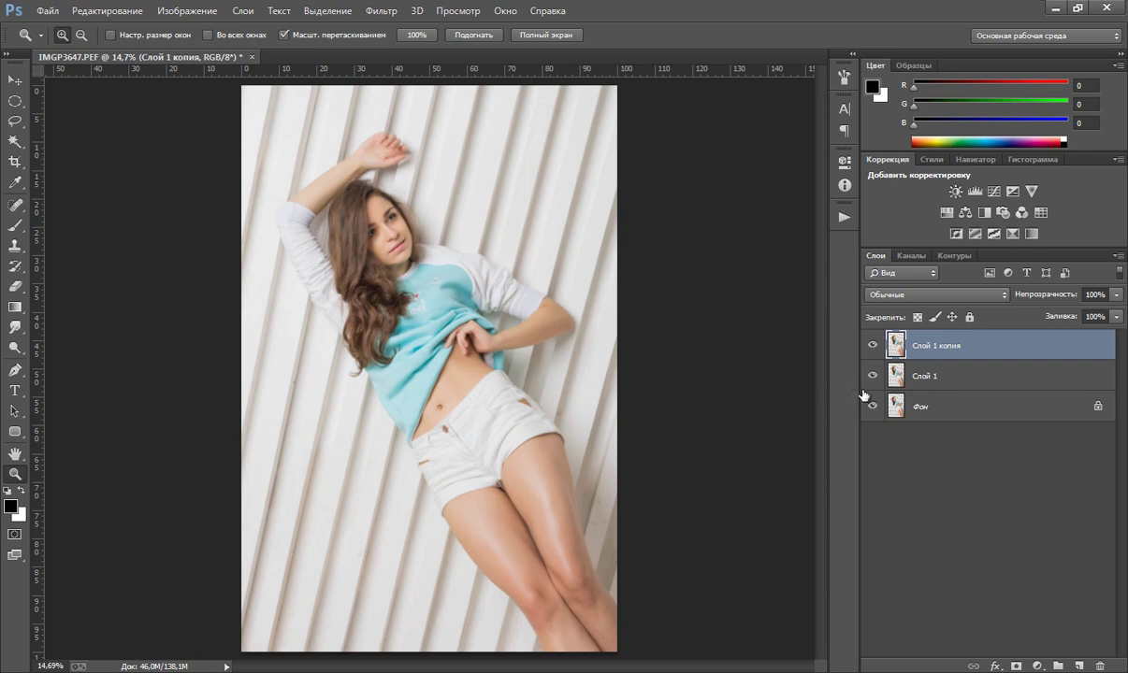
- Blend Слой 1 копия in Мягкий свет (Soft Light) mode at 50% opacity, viewed at 12.5%
left_click(926, 294)
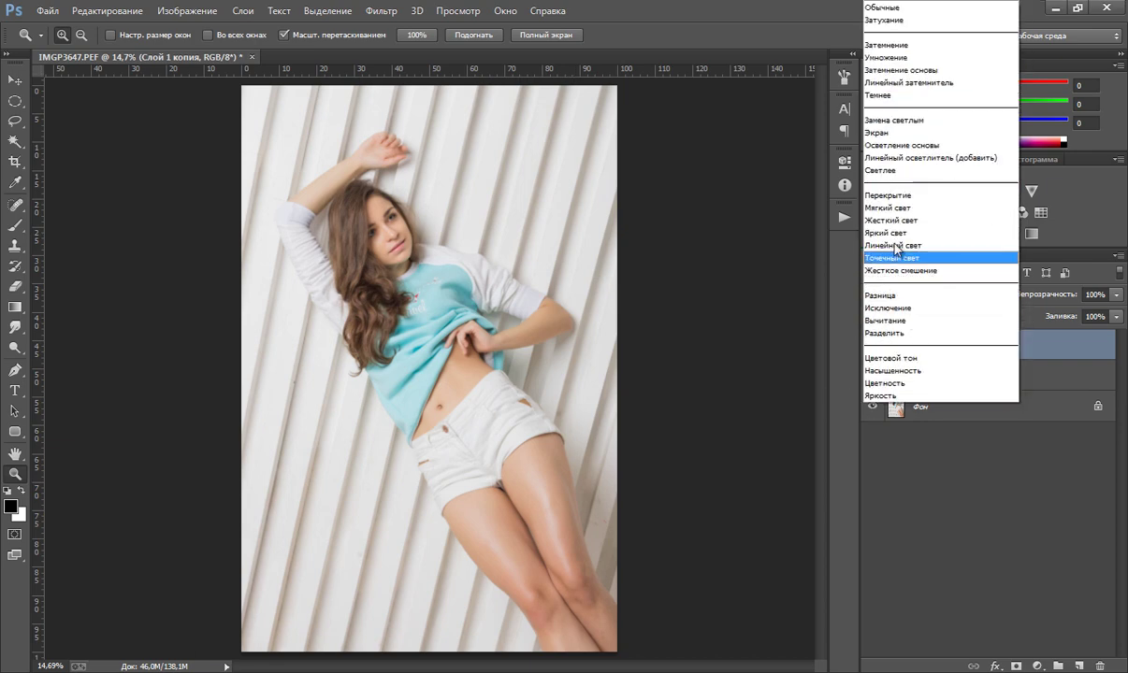
left_click(891, 208)
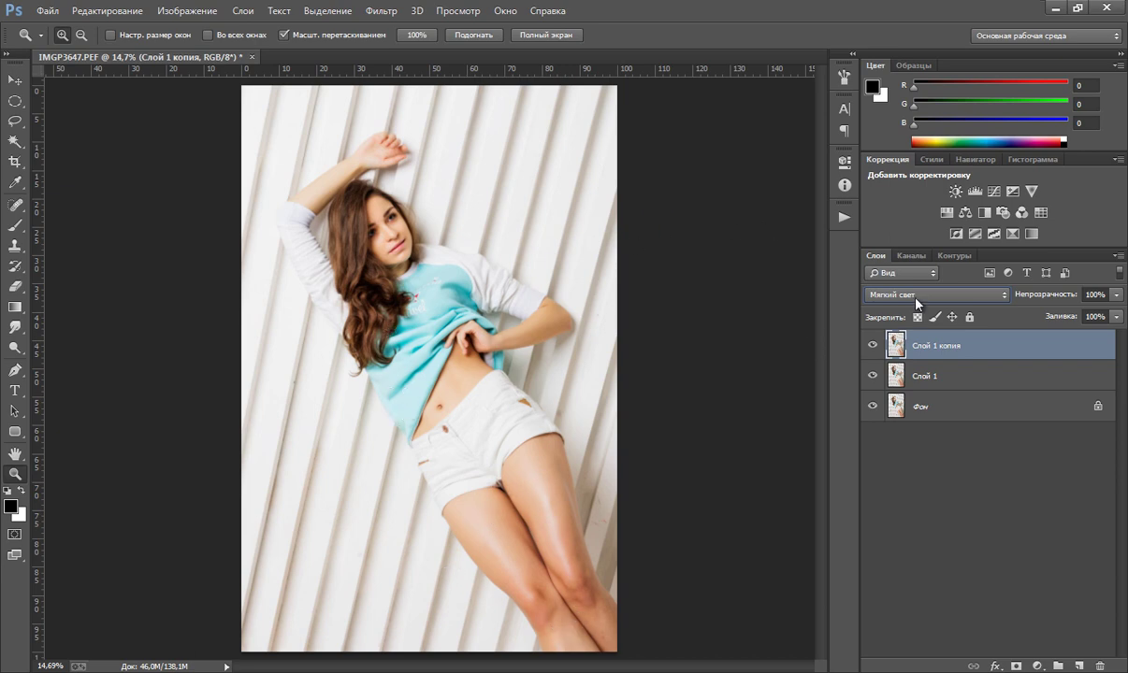
left_click(1116, 296)
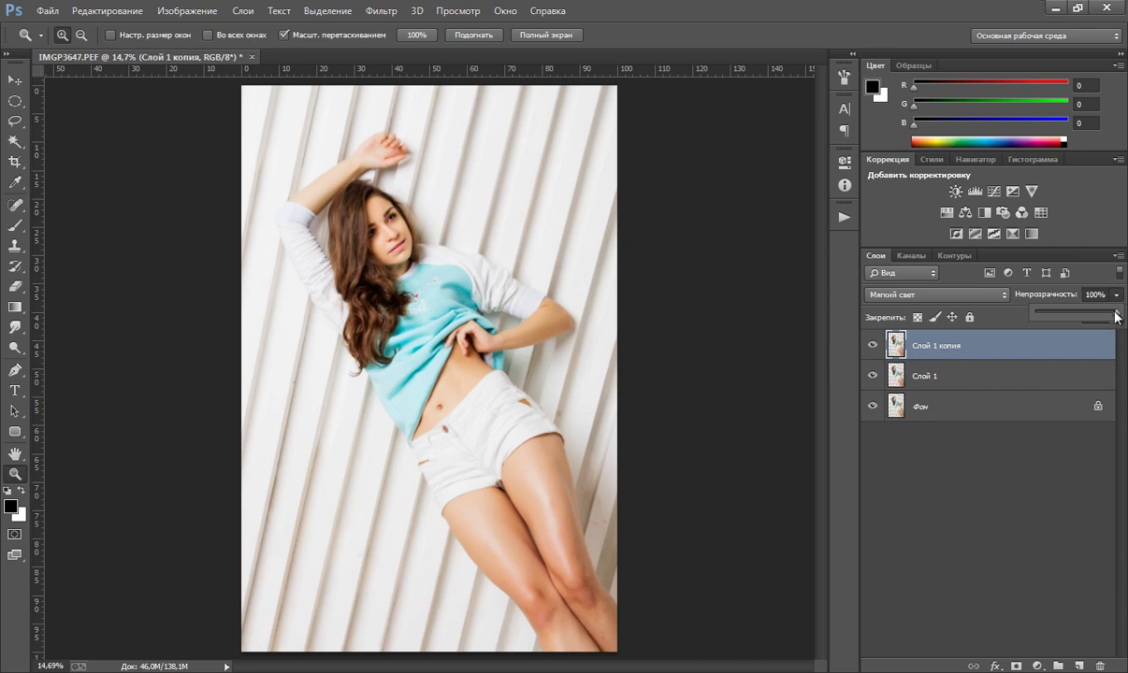
left_click_drag(1107, 313, 1116, 313)
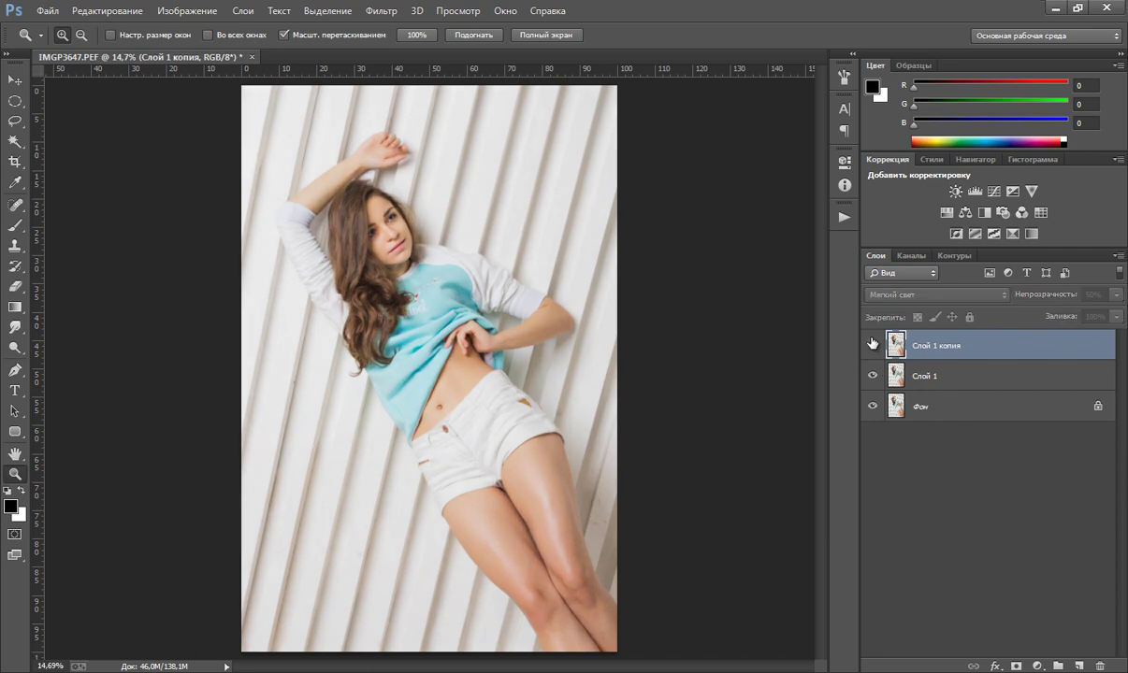
right_click(454, 384)
left_click(531, 485)
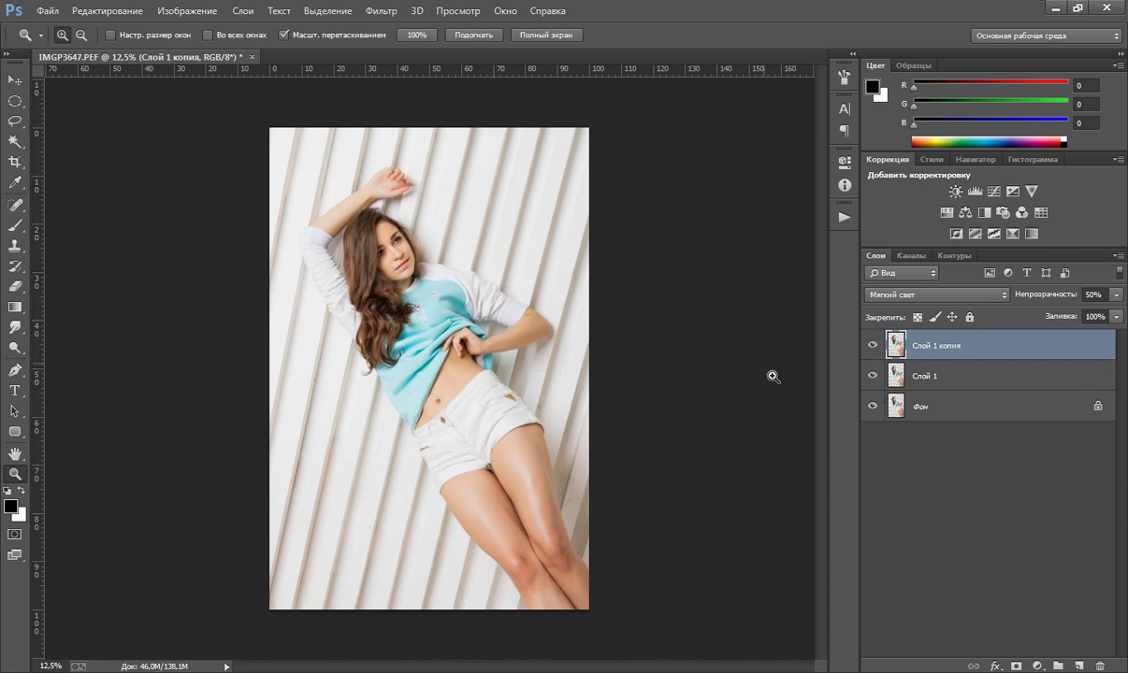
- Add a tinted Black & White adjustment layer at 30% opacity
left_click(1040, 666)
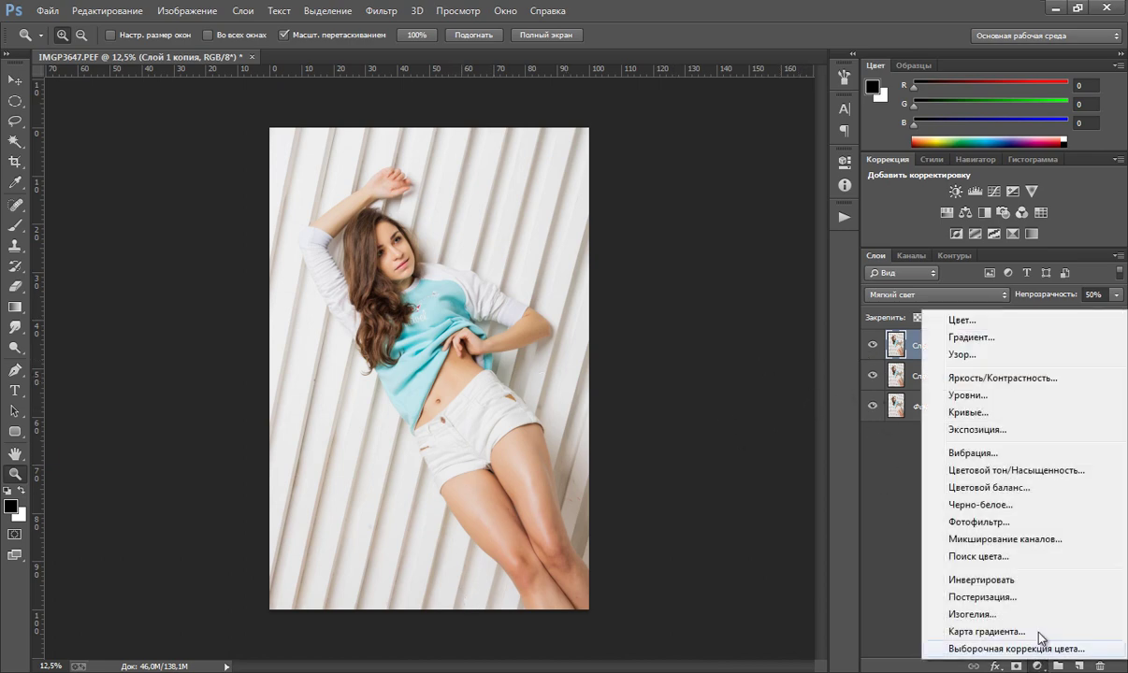
left_click(982, 505)
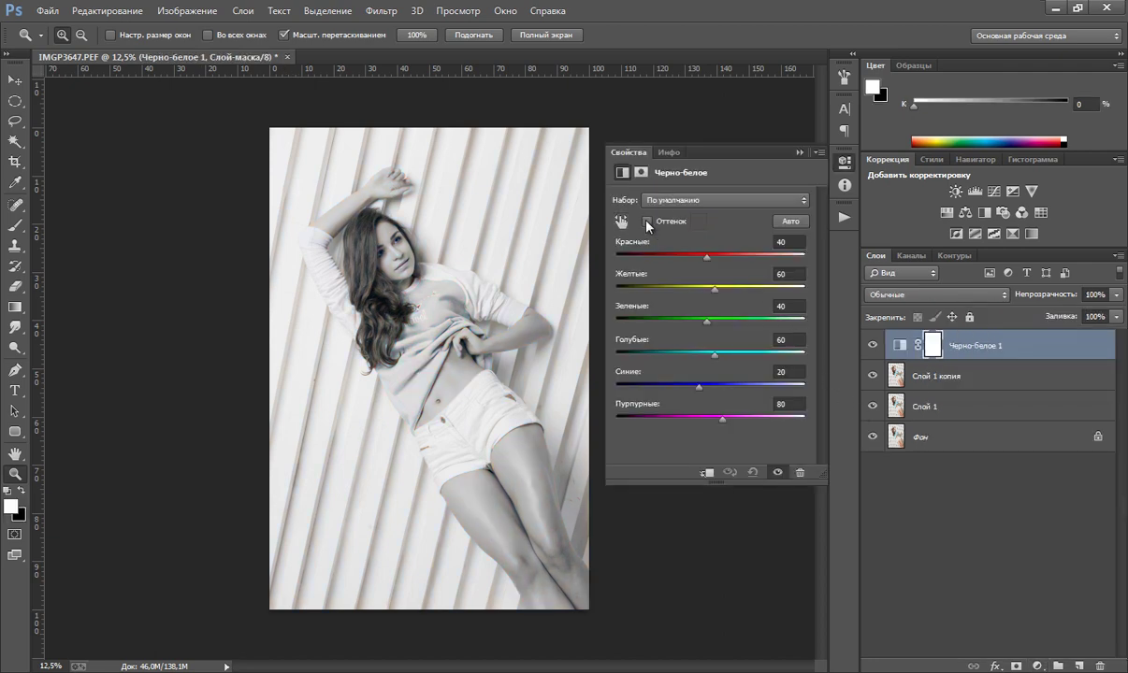
left_click(647, 222)
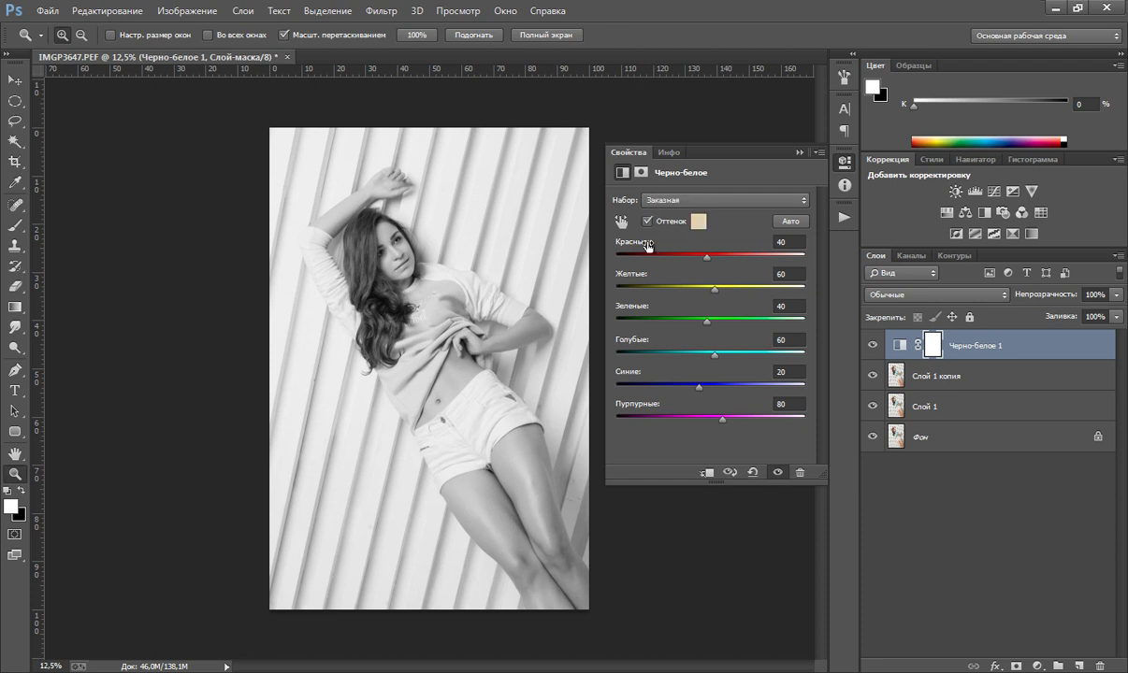
left_click(800, 152)
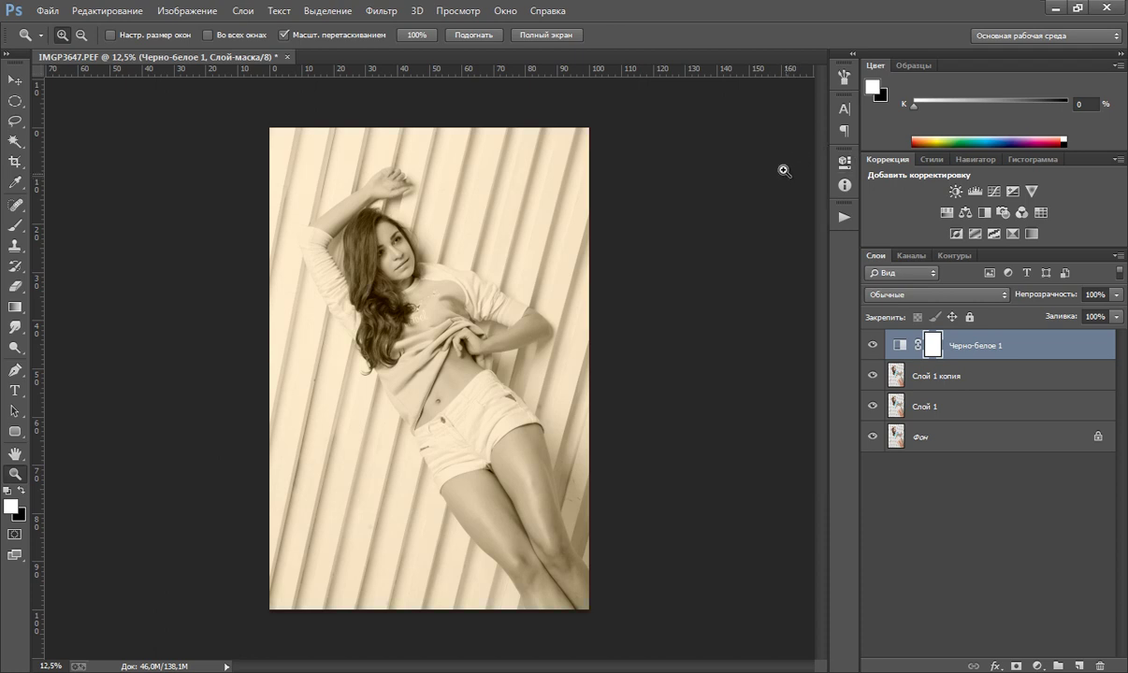
left_click(1115, 296)
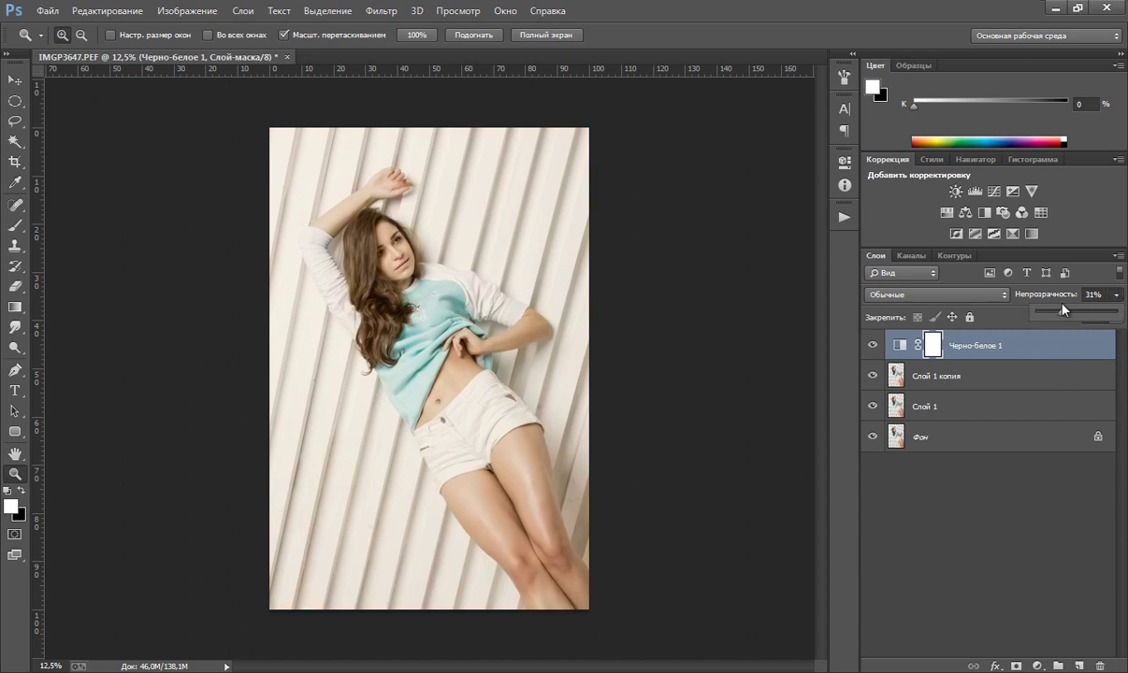
left_click(966, 354)
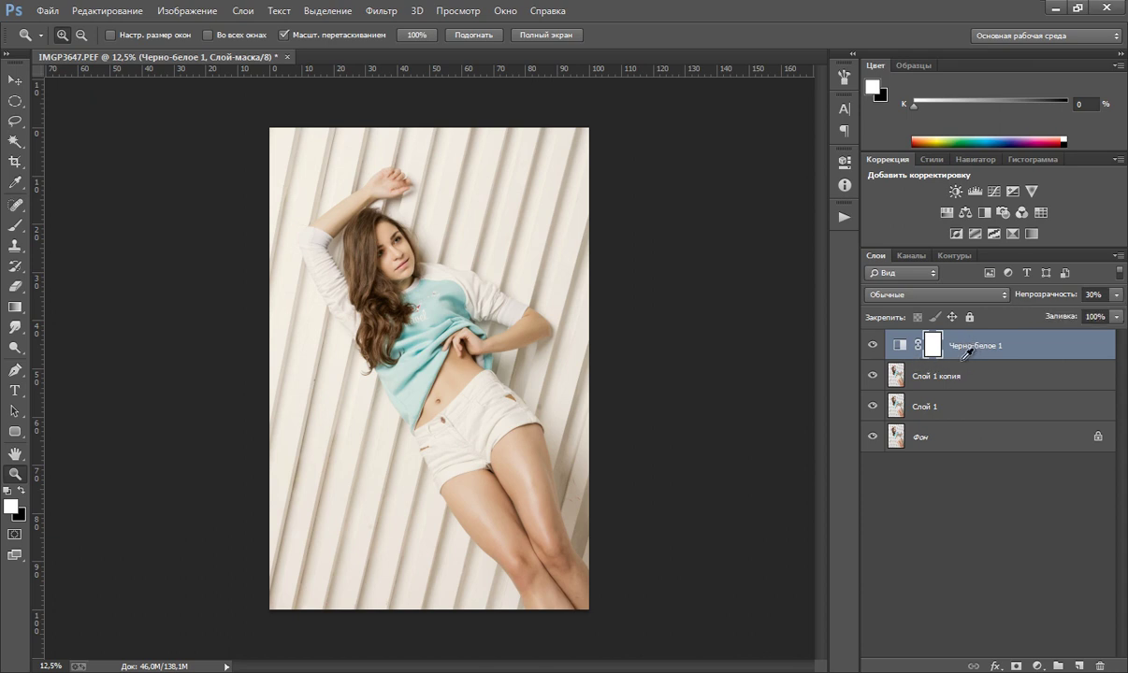
- Fill the Черно-белое 1 layer mask with black to hide the effect
left_click(900, 345)
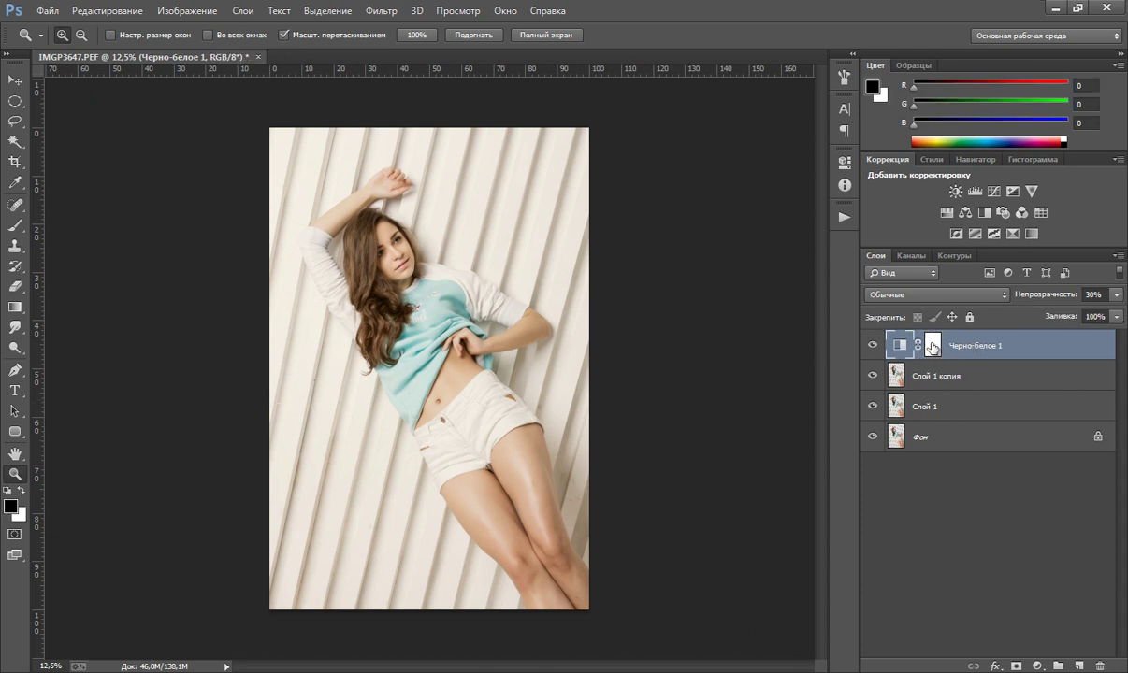
left_click(932, 346)
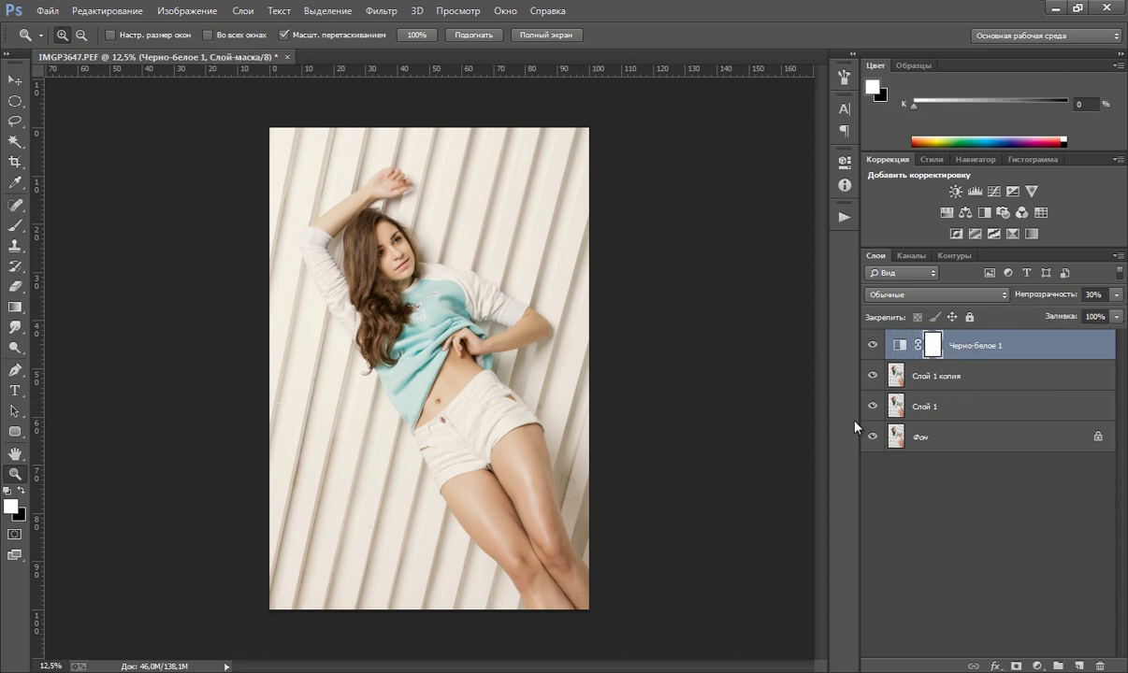
key("x")
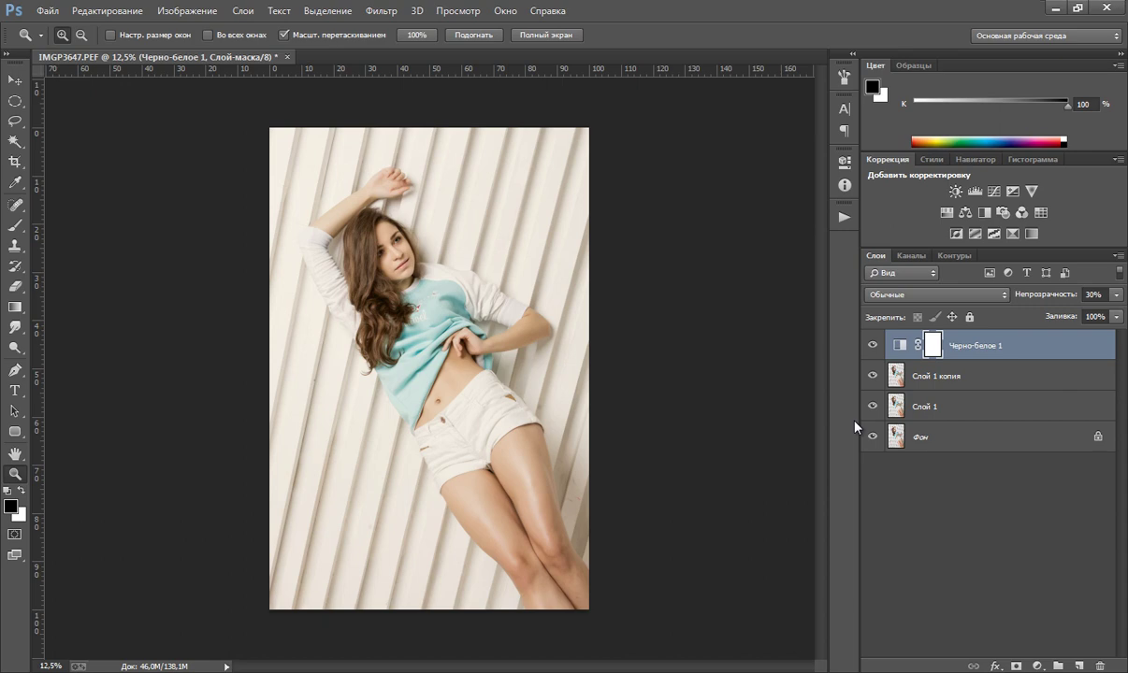
key("alt+BackSpace")
- With a white 250 brush, paint the mask over the thigh and down the leg to the knee
left_click(488, 418)
left_click_drag(292, 477, 245, 314)
key("ctrl+r")
key("b")
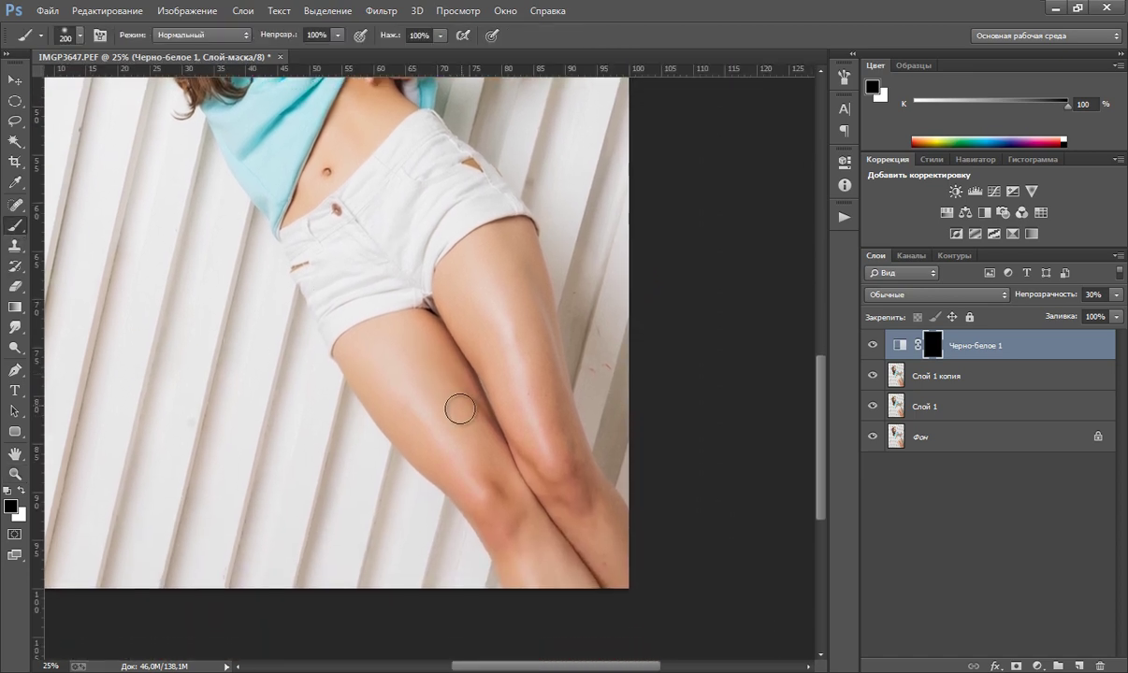
key("bracketright")
key("bracketright")
key("x")
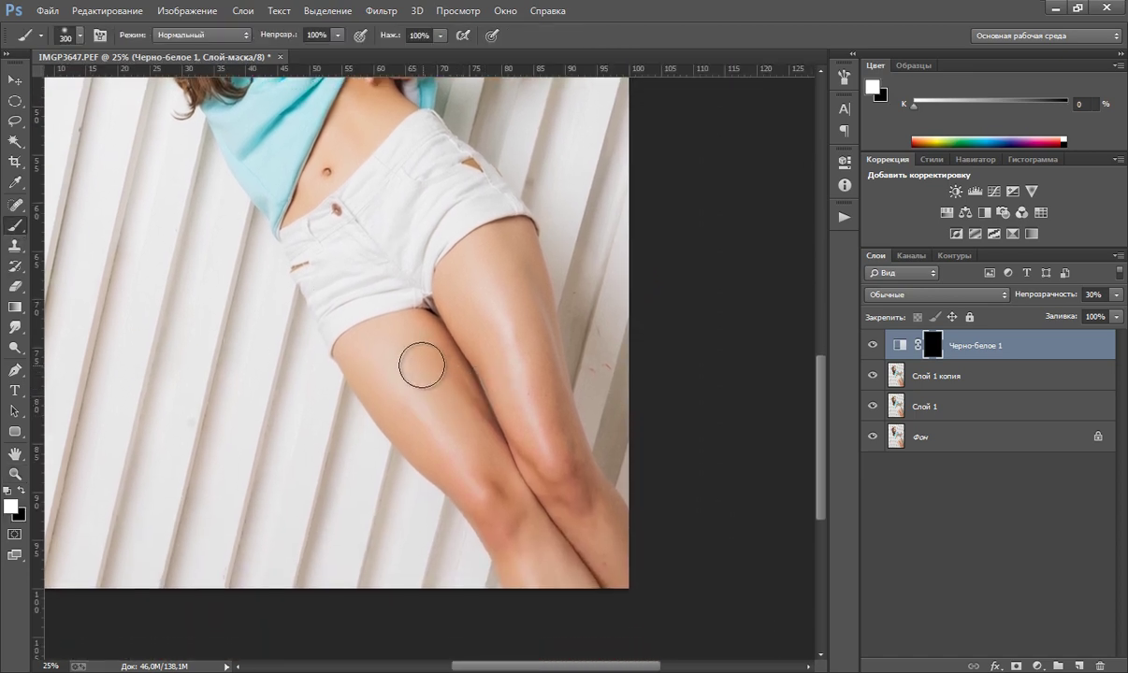
key("bracketleft")
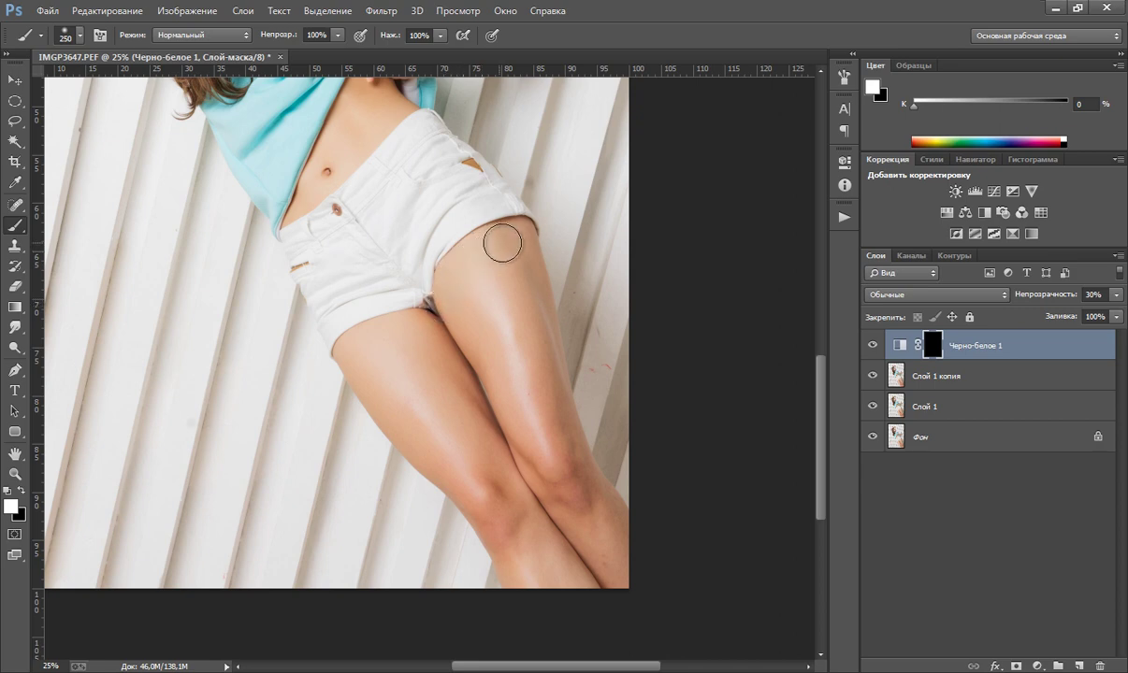
mouse_move(531, 390)
left_mouse_down()
mouse_move(536, 453)
mouse_move(560, 503)
left_mouse_up()
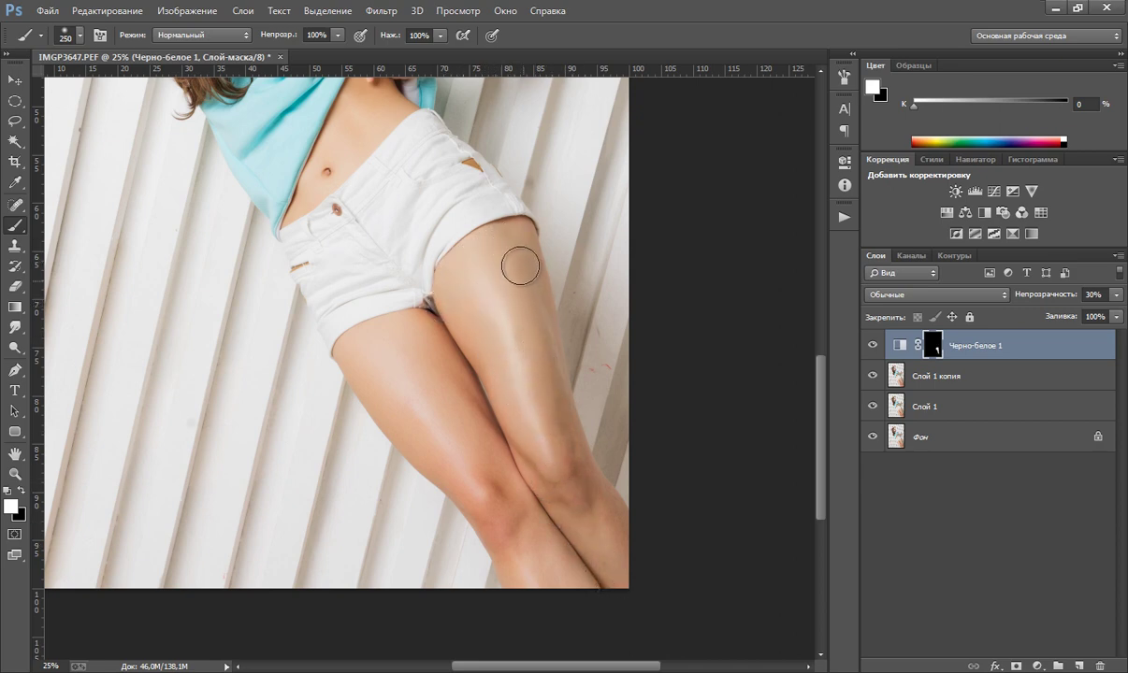
left_click_drag(619, 568, 526, 521)
- Paint the mask white over the torso, forearm and elbow with a 100 brush
left_click_drag(480, 352, 511, 486)
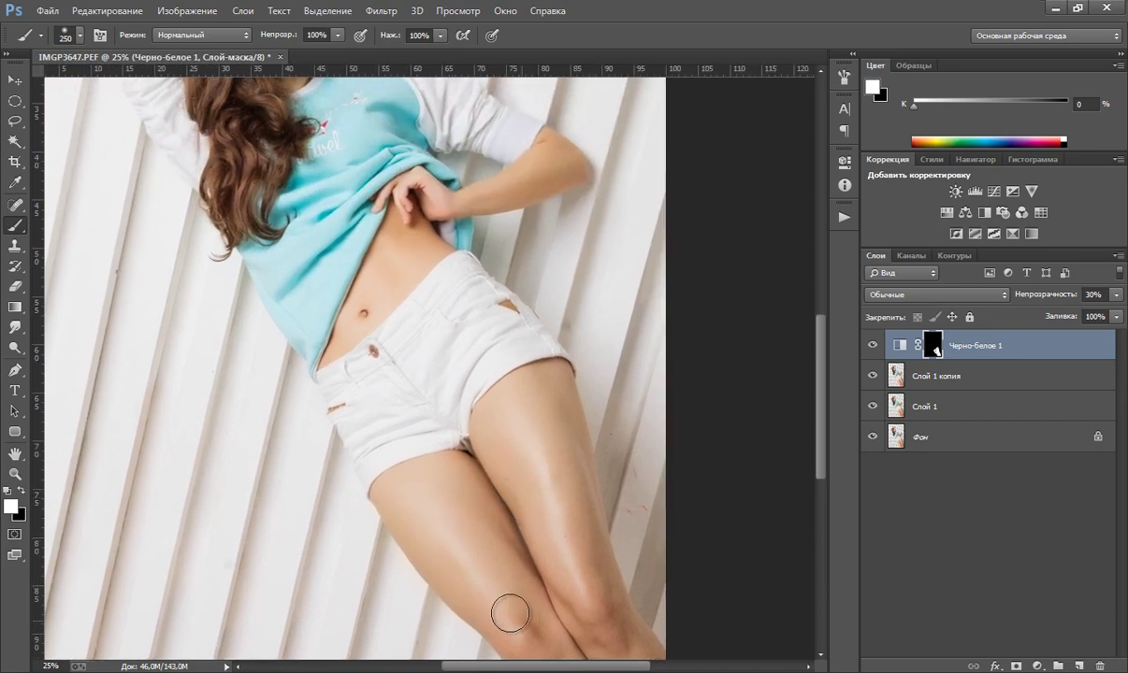
left_click_drag(420, 557, 400, 474)
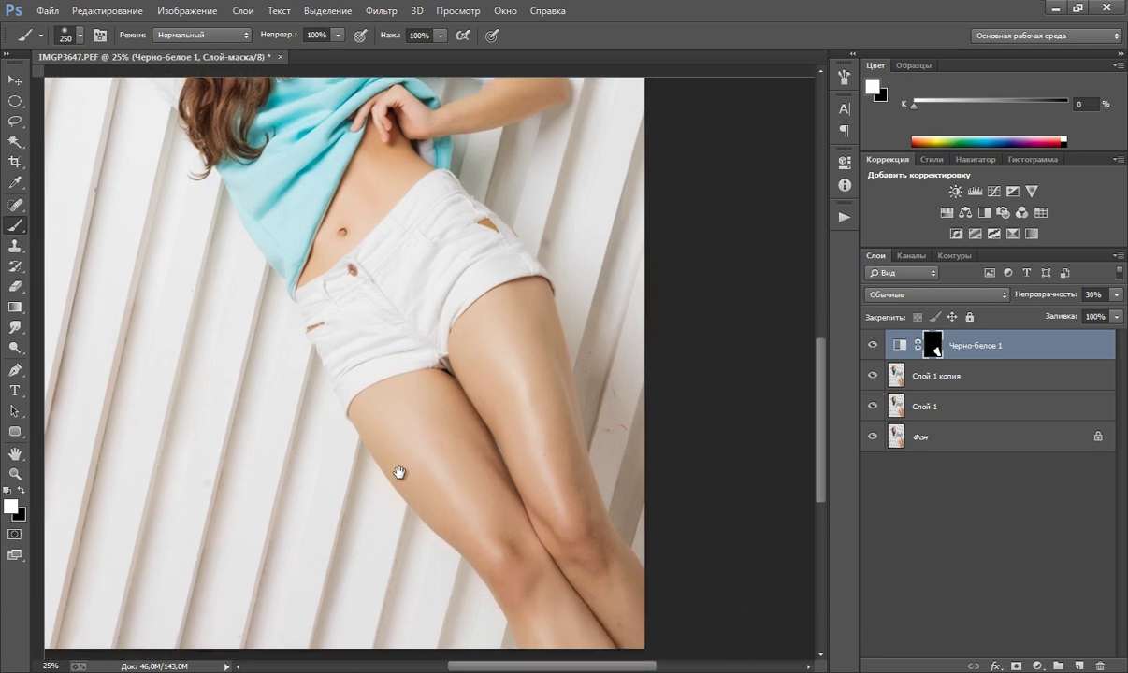
key("ctrl+r")
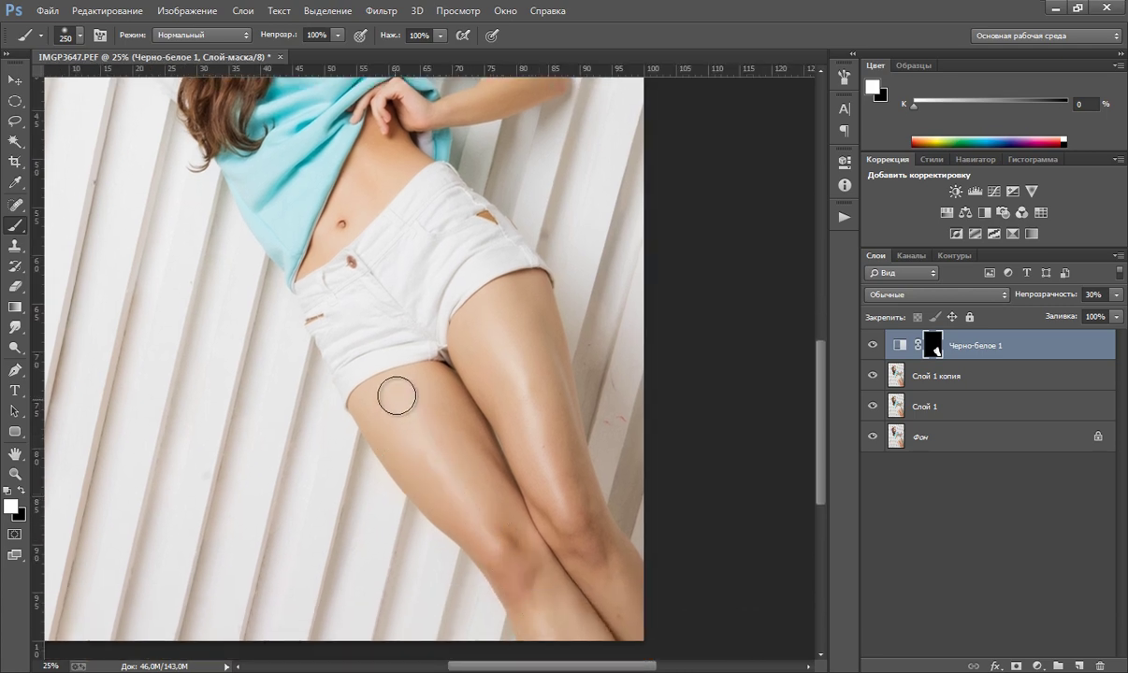
key("bracketleft")
left_click_drag(362, 343, 430, 543)
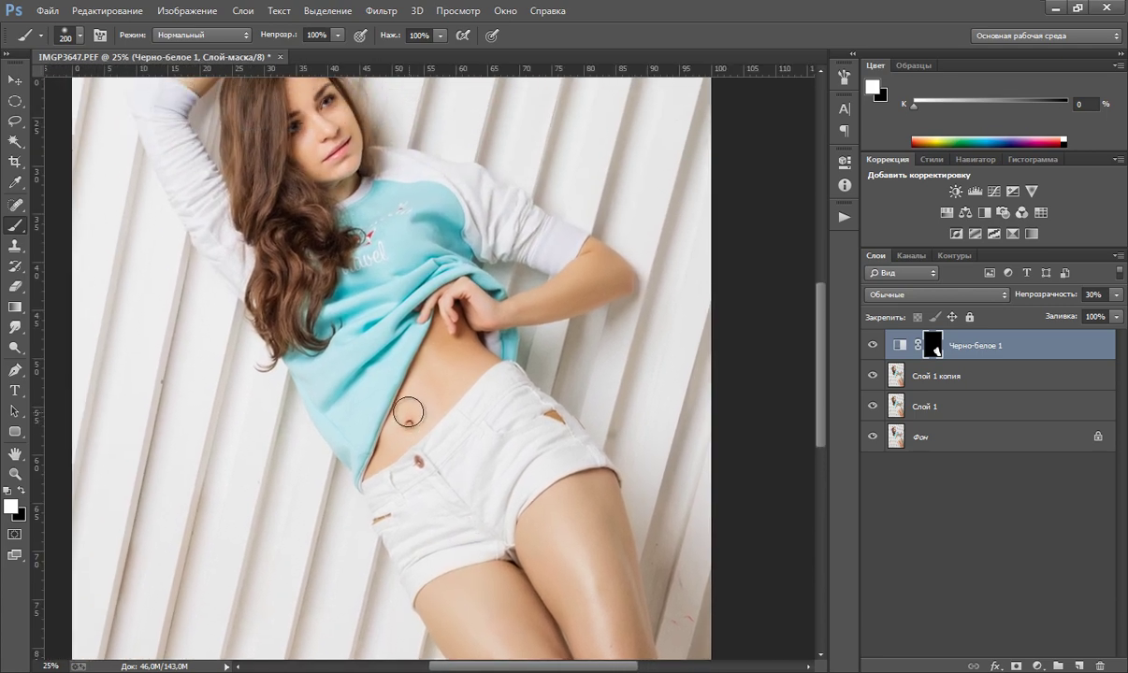
key("bracketleft")
key("bracketleft")
key("bracketleft")
key("bracketright")
key("bracketright")
key("bracketleft")
key("bracketleft")
mouse_move(617, 287)
left_mouse_down()
mouse_move(611, 263)
mouse_move(589, 259)
mouse_move(558, 295)
mouse_move(588, 285)
mouse_move(495, 317)
mouse_move(455, 291)
mouse_move(425, 304)
mouse_move(484, 307)
left_mouse_up()
- Paint the mask white over the face and raised hand with a 125 brush, then fit on screen
left_click_drag(387, 259, 423, 412)
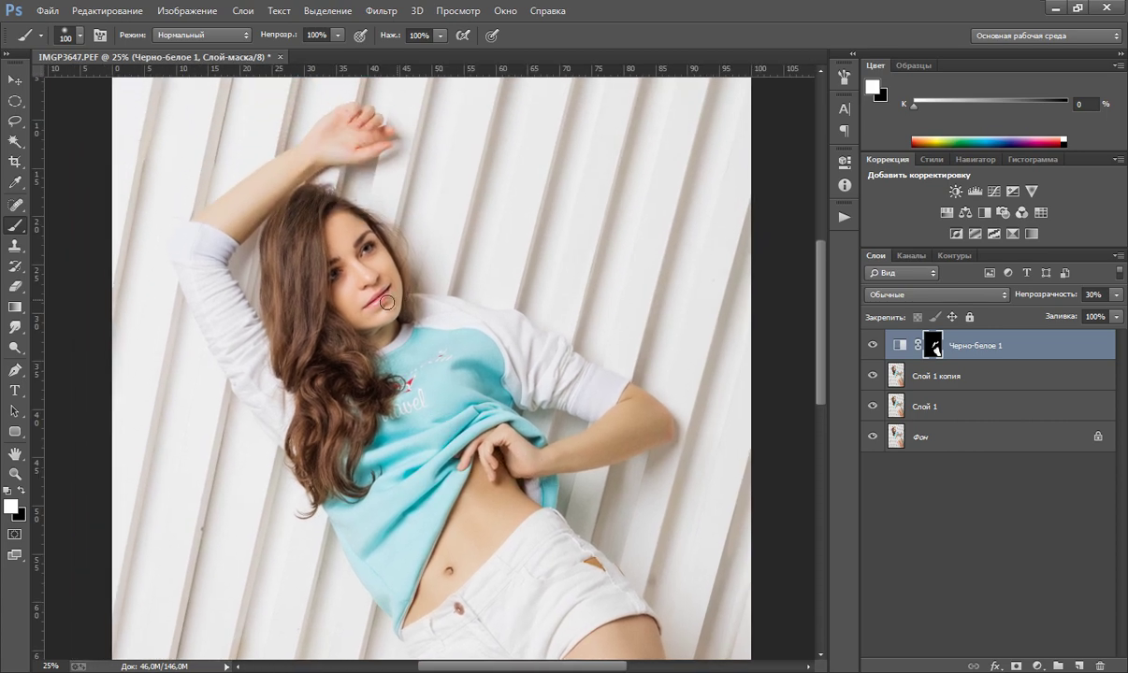
key("bracketright")
key("bracketright")
key("bracketleft")
key("bracketleft")
key("bracketright")
key("bracketright")
scroll(269, 295, "up", 1)
scroll(270, 295, "left", 1)
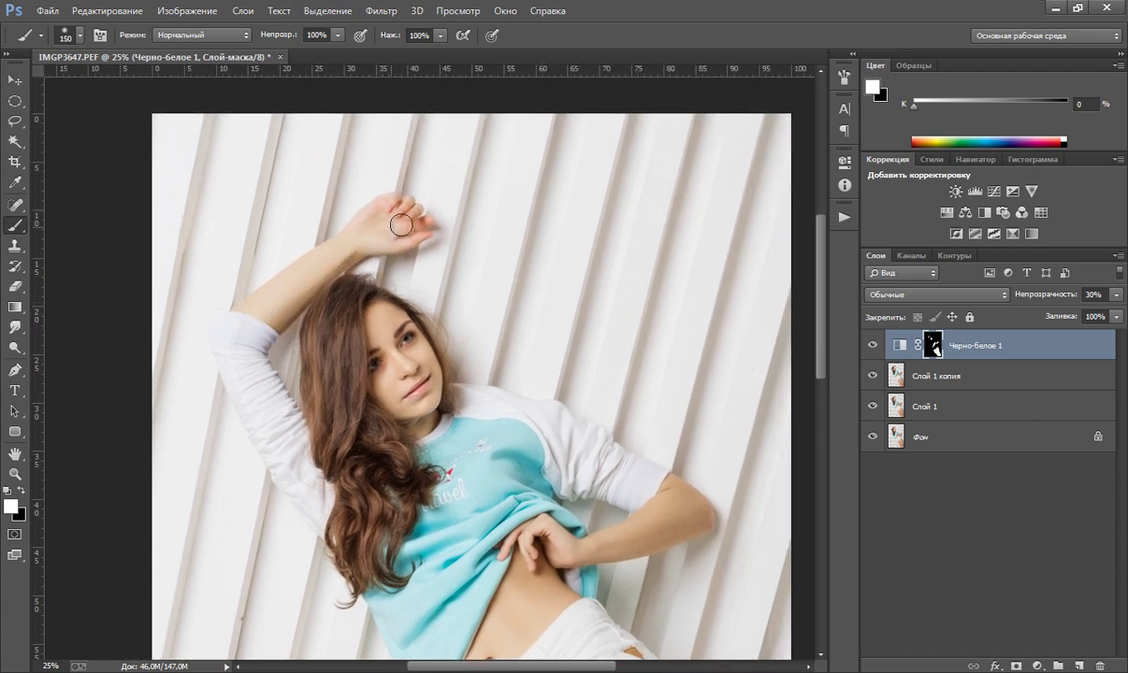
key("bracketleft")
left_click_drag(390, 231, 411, 224)
left_click(15, 474)
right_click(377, 354)
left_click(457, 373)
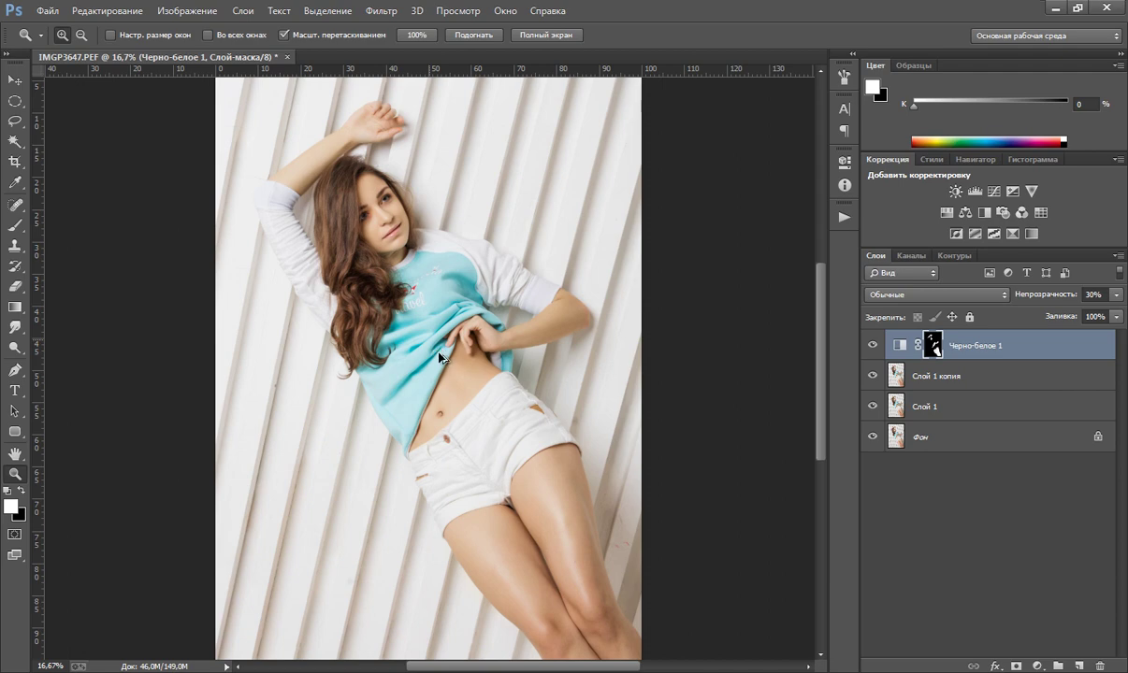
- Stamp all visible layers into Слой 2 and desaturate it
key("ctrl+shift+alt+e")
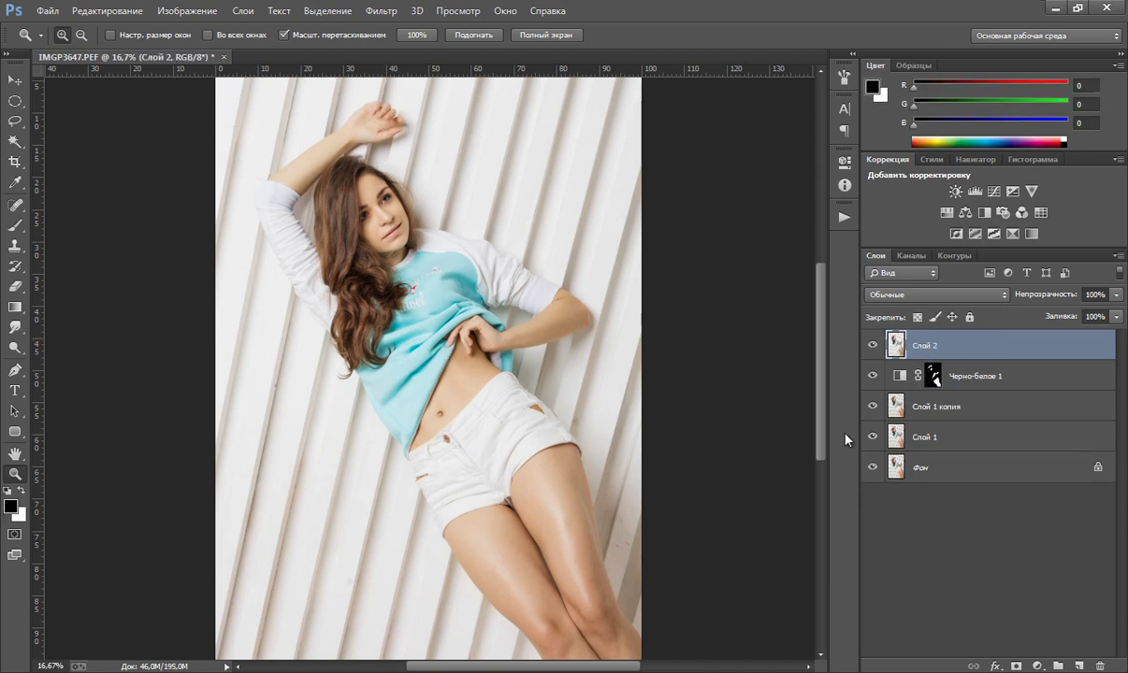
key("ctrl+shift+u")
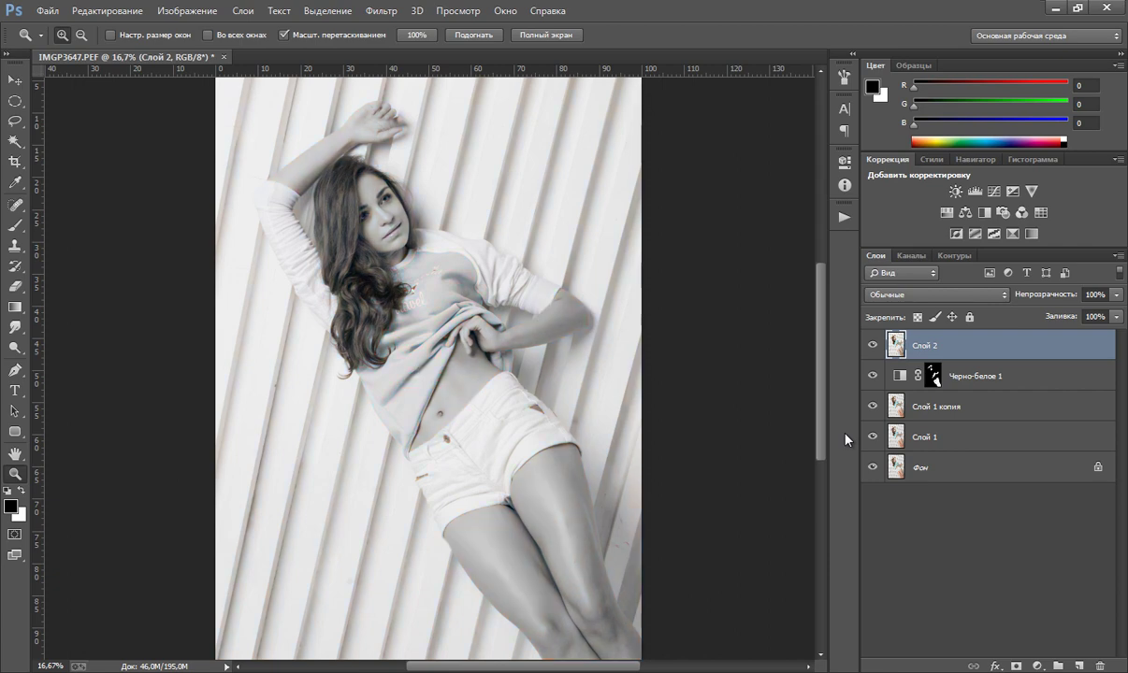
left_click(184, 11)
mouse_move(215, 50)
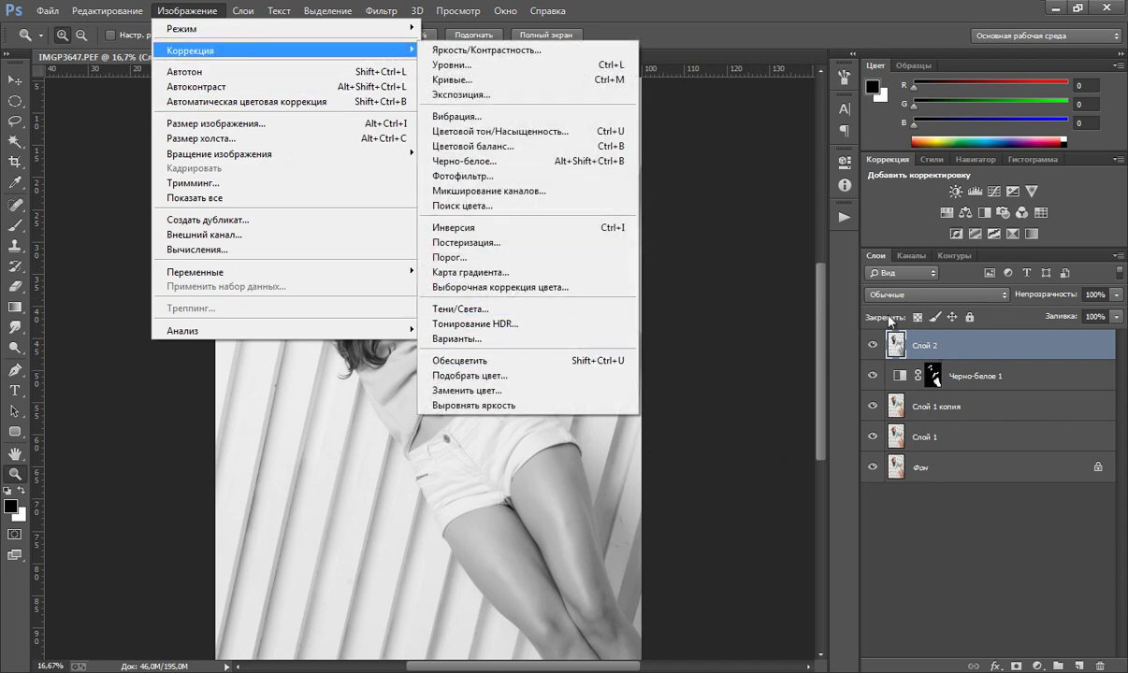
left_click(929, 347)
- Blend Слой 2 in Multiply (Умножение) mode at 14% opacity
left_click(885, 295)
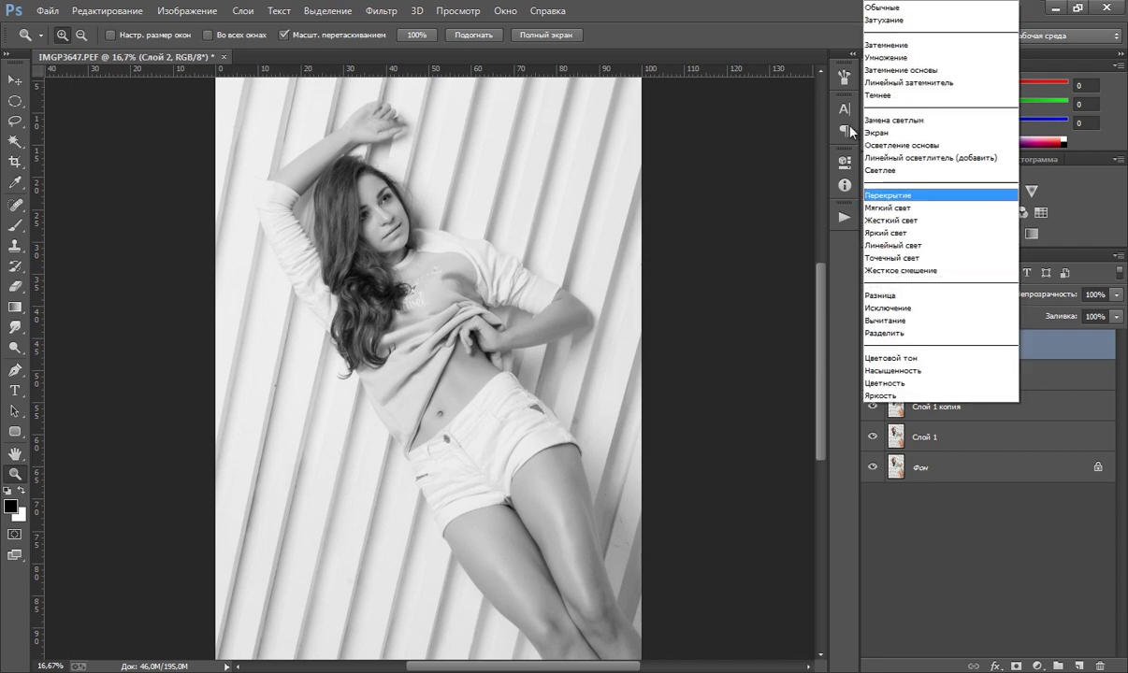
left_click(889, 57)
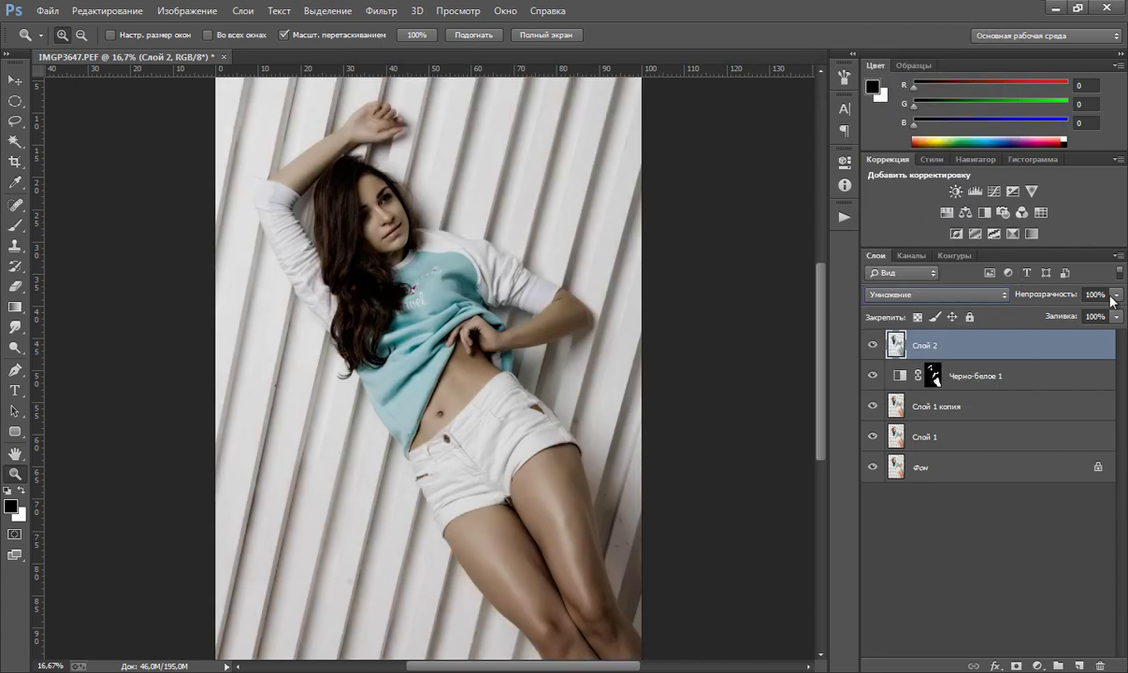
mouse_move(1115, 295)
left_mouse_down()
mouse_move(1092, 318)
mouse_move(1046, 317)
left_mouse_up()
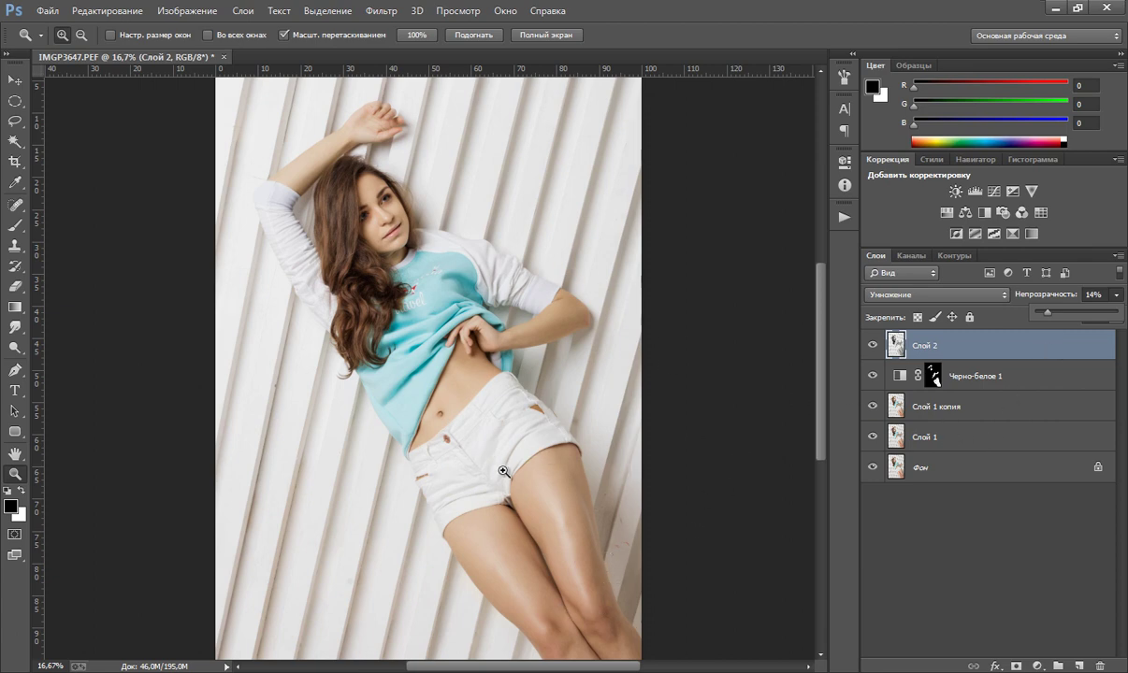
left_click(737, 332)
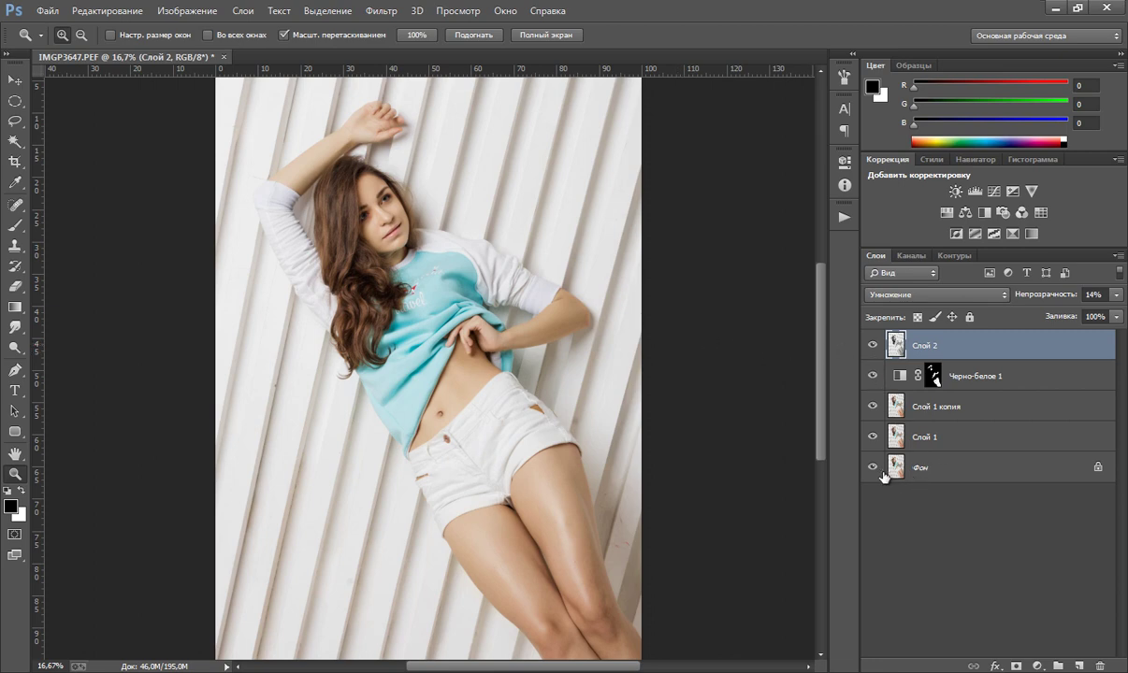
- Add a layer mask to Слой 2, fill it black, and set a white 400 brush
left_click(1016, 666)
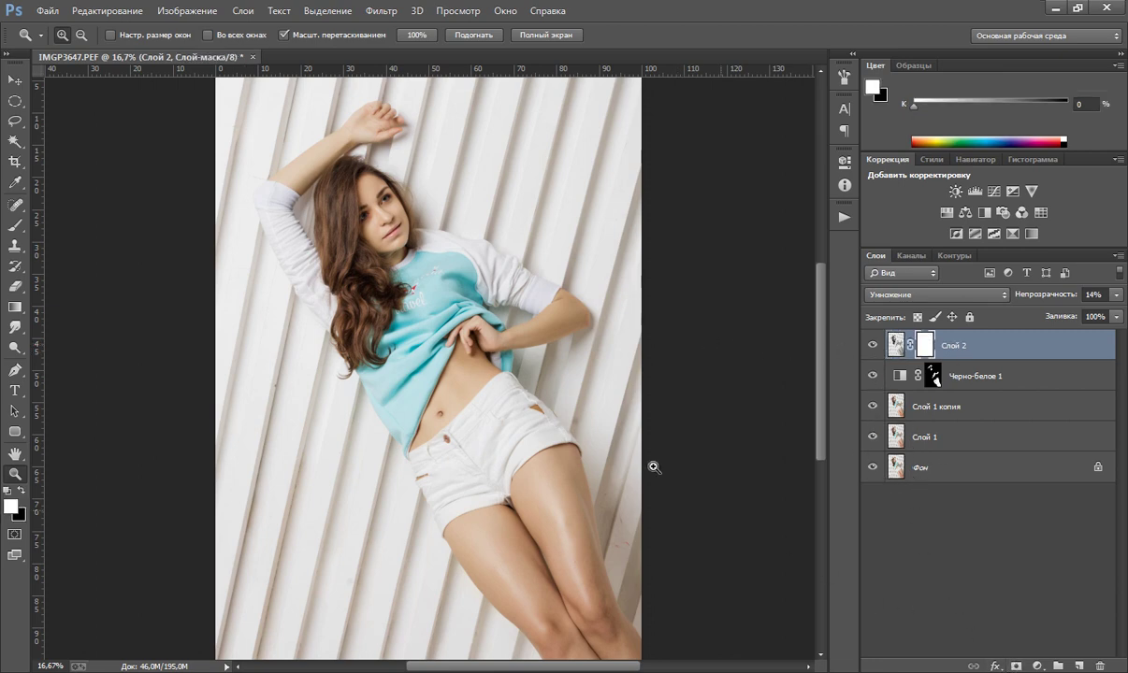
left_click(15, 226)
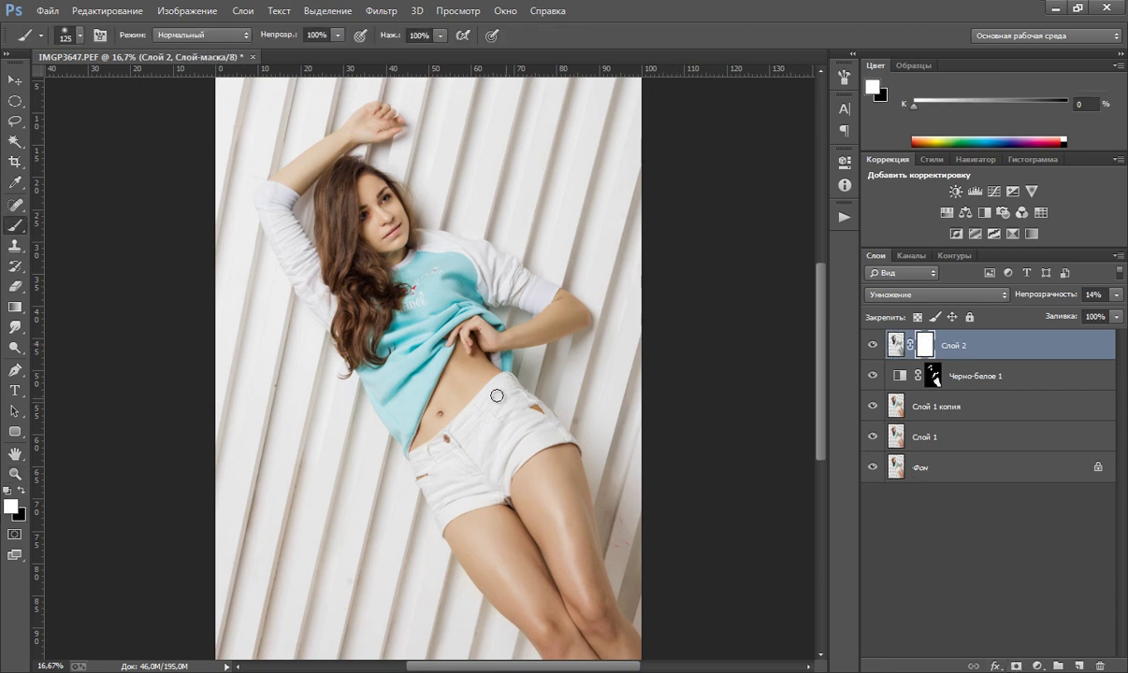
key("x")
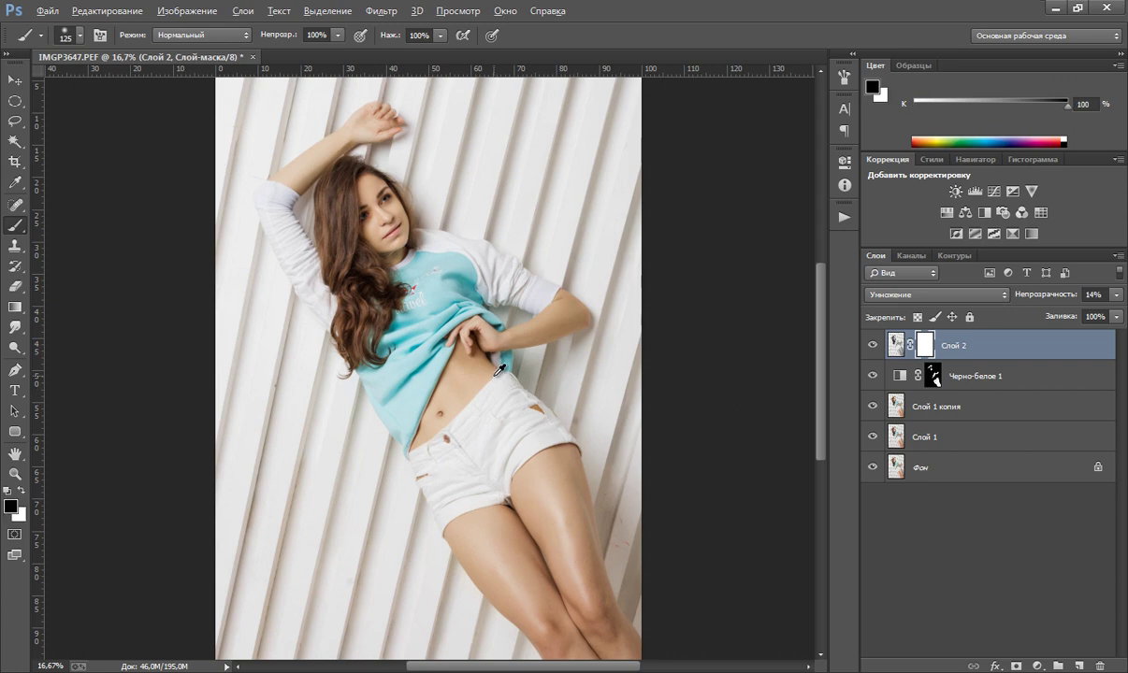
key("alt+BackSpace")
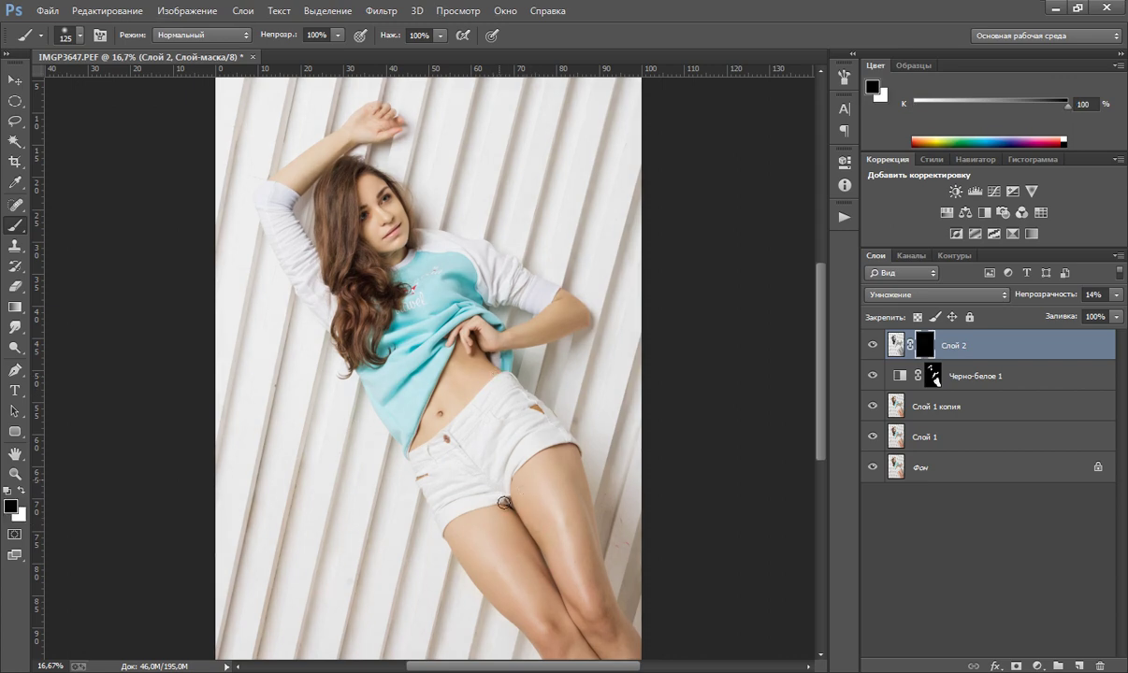
key("bracketright")
key("bracketright")
key("bracketright")
key("bracketright")
key("bracketright")
key("bracketright")
key("x")
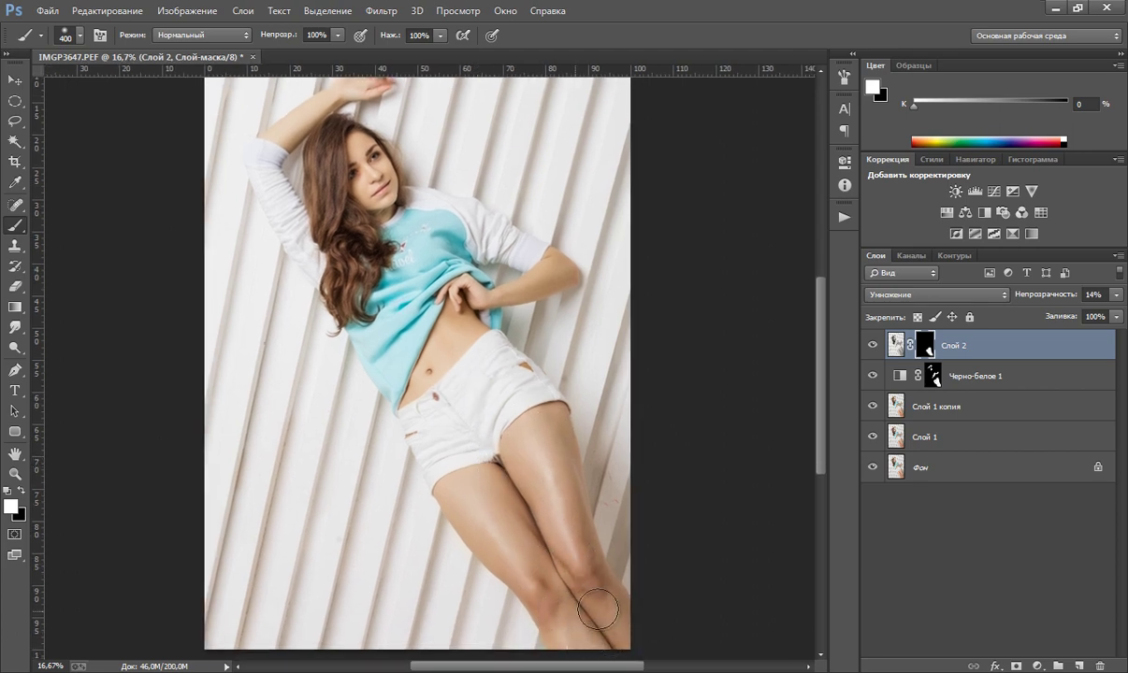
- Paint white along the hair toward the cheek with a 175 brush, compare, then fit on screen
left_click_drag(450, 419, 470, 505)
key("bracketleft")
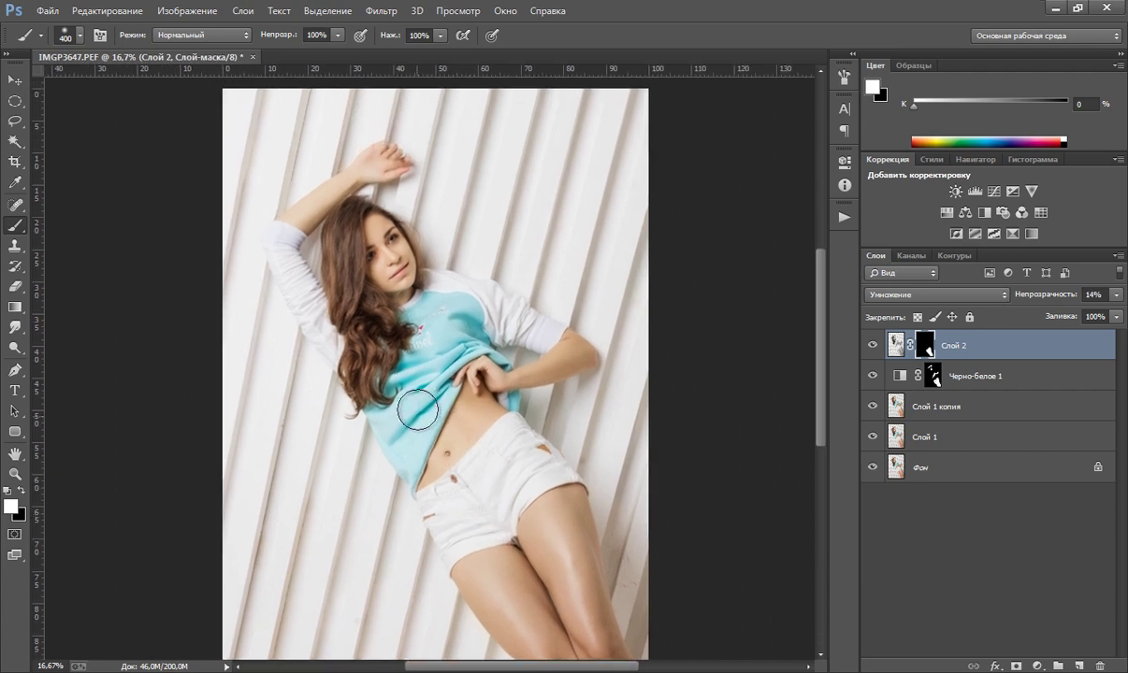
key("bracketleft")
key("bracketleft")
key("bracketleft")
key("bracketleft")
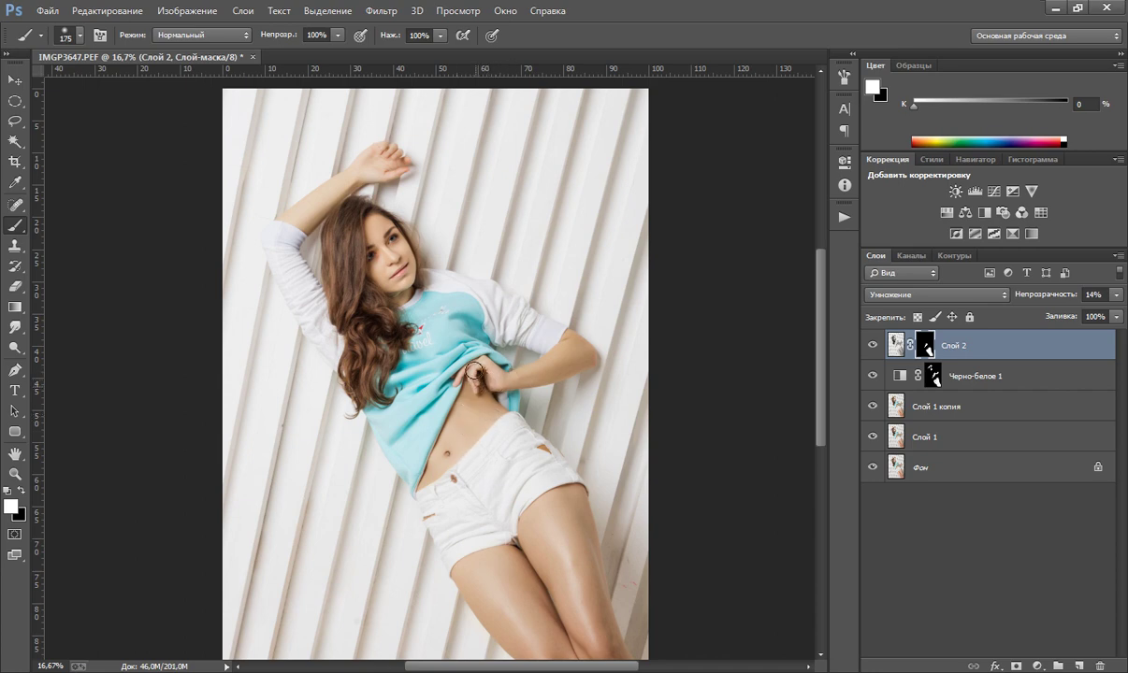
key("bracketright")
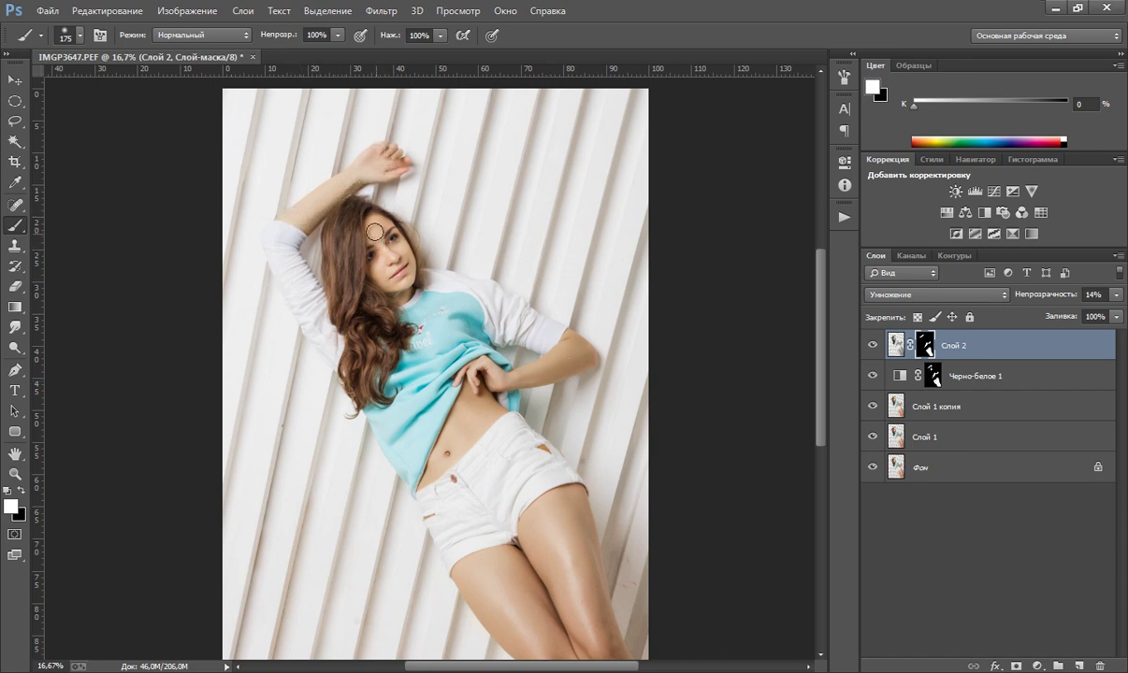
left_click_drag(345, 208, 376, 272)
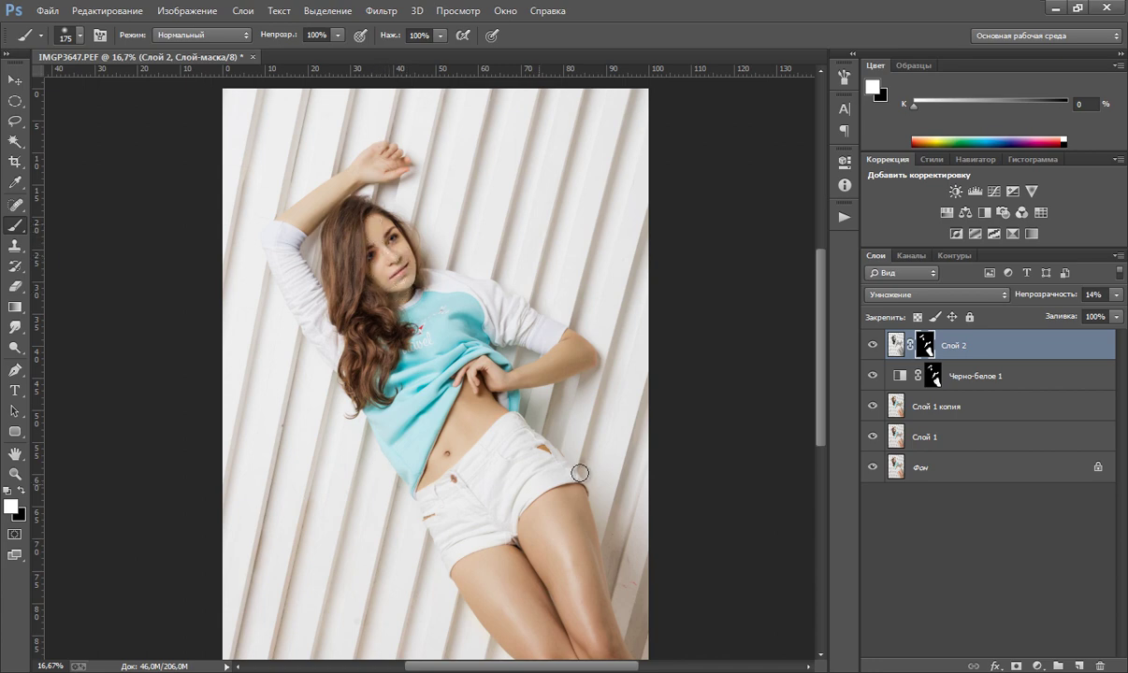
left_click(873, 348)
left_click(14, 474)
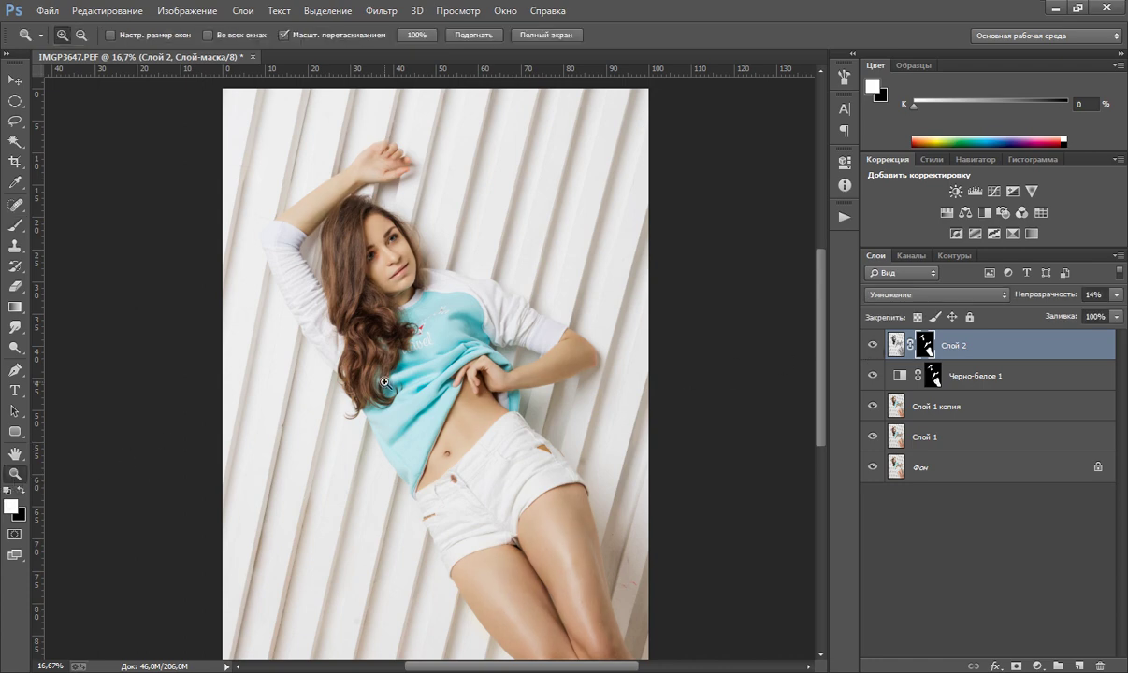
right_click(388, 444)
left_click(425, 450)
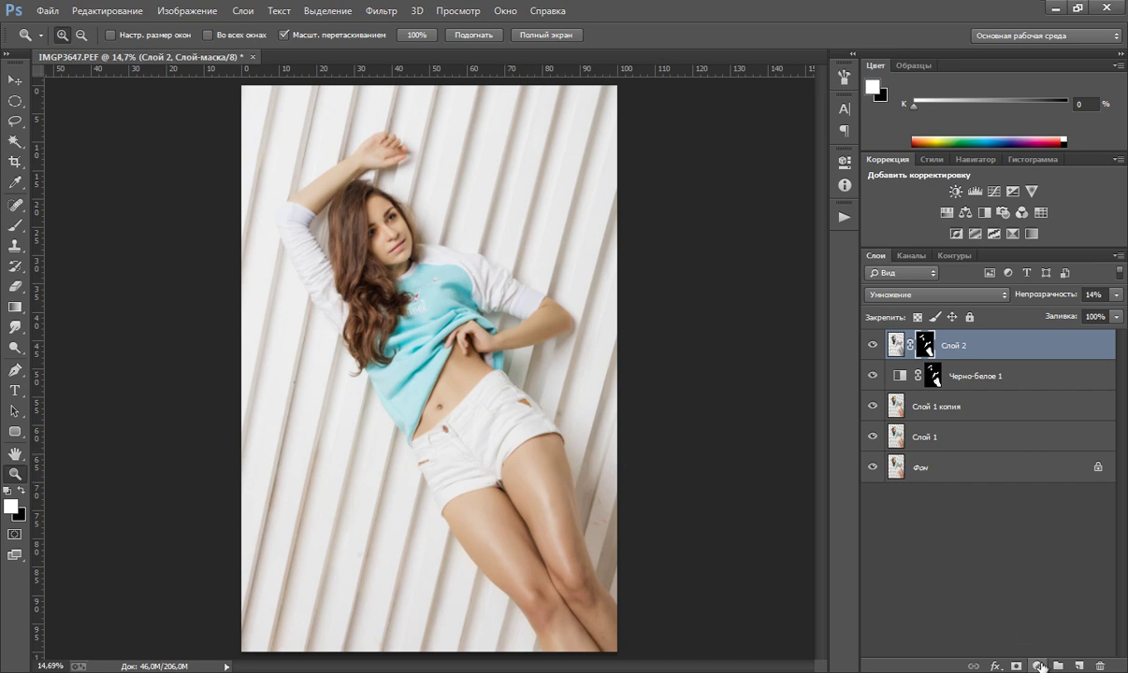
- Create Слой 3, fill it with 50% Gray via Edit > Fill, and blend it as Мягкий свет
left_click(1079, 666)
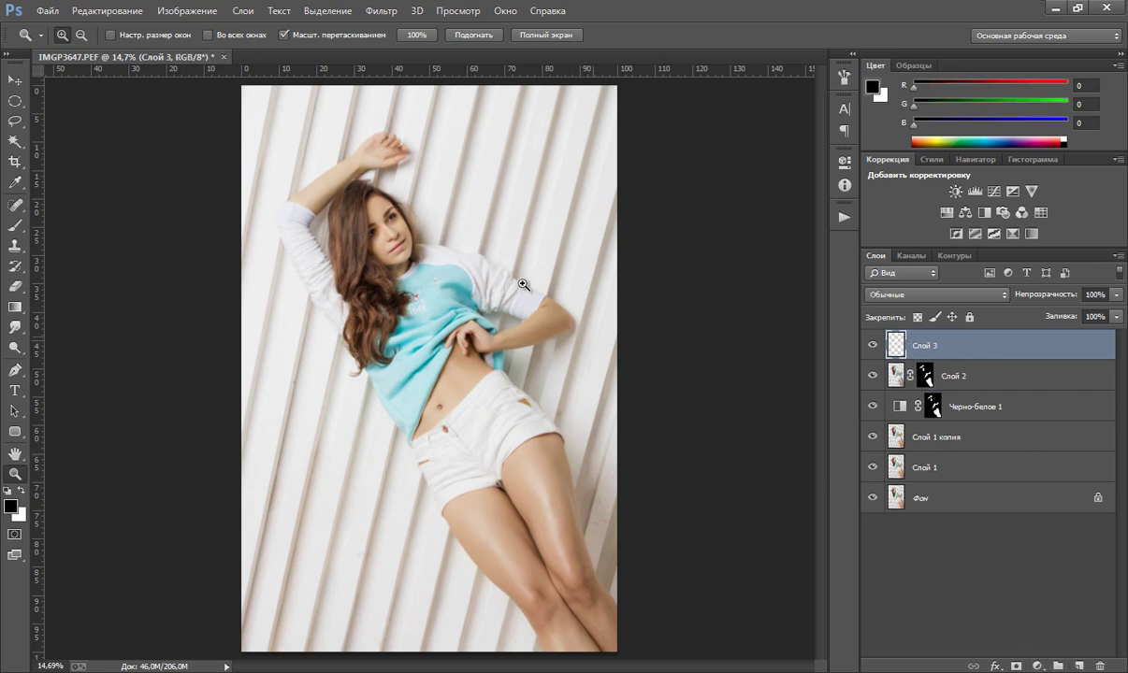
left_click(112, 11)
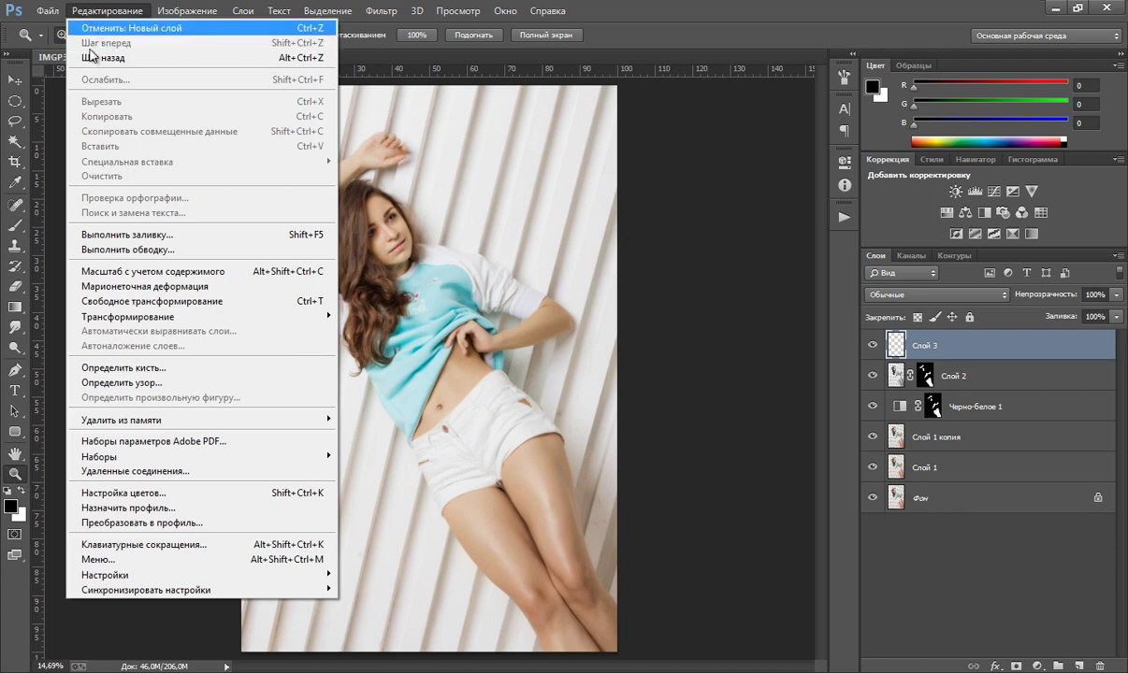
left_click(154, 234)
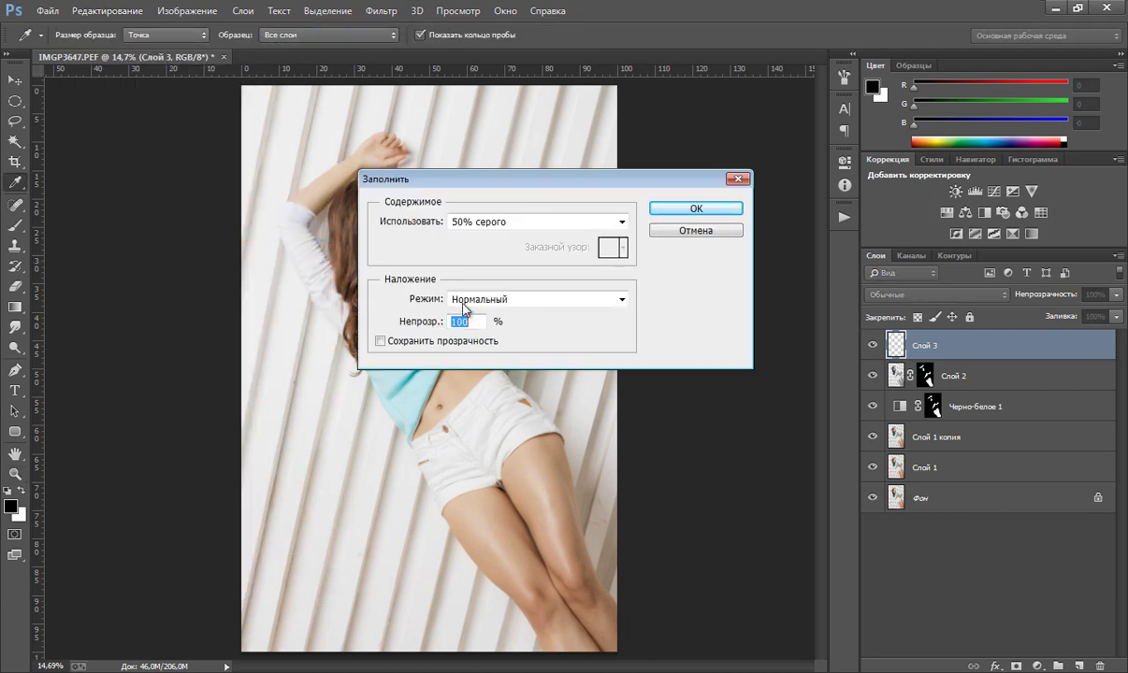
left_click(677, 212)
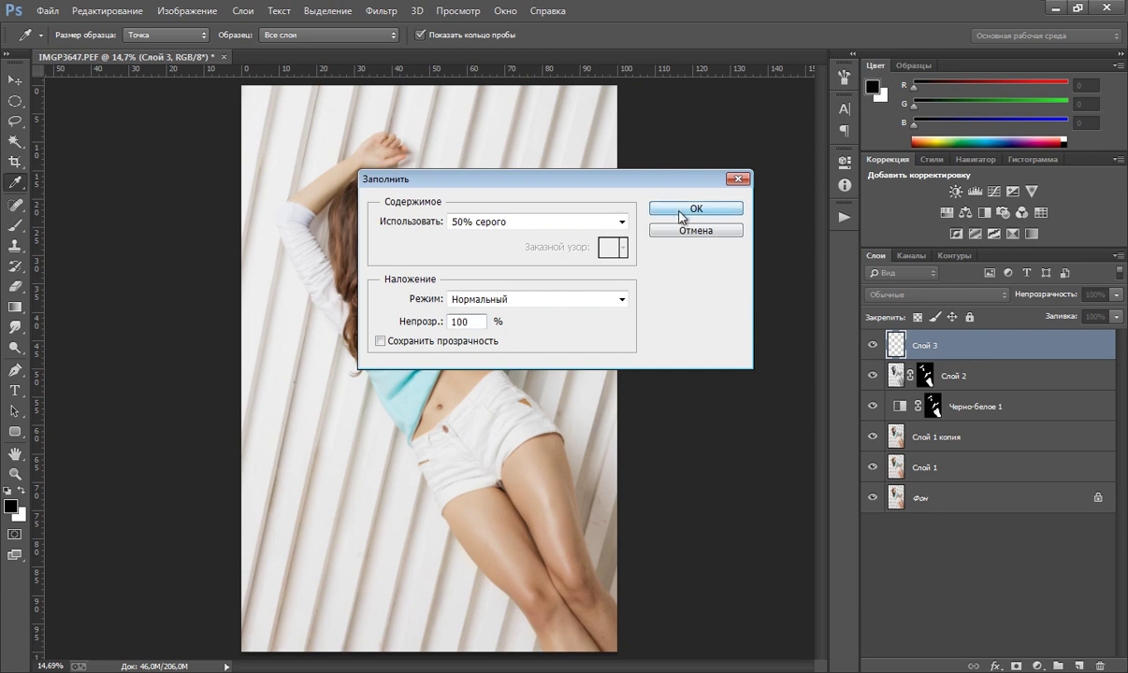
key("z")
left_click(887, 298)
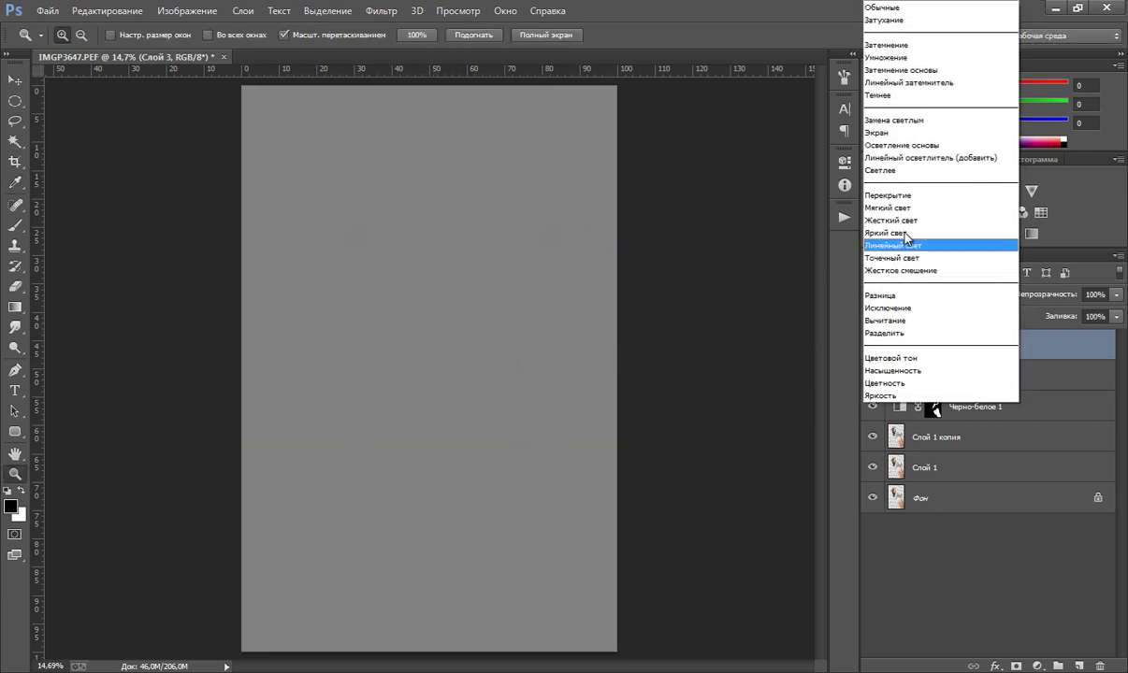
left_click(851, 208)
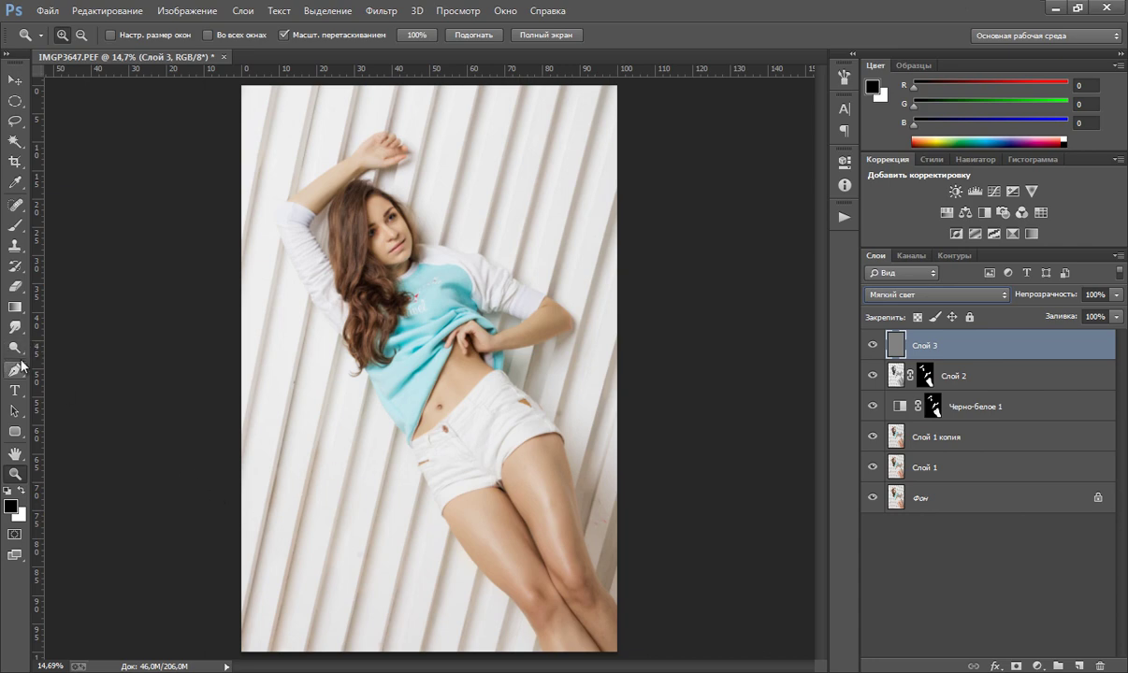
- Zoom in on the legs and set burning to the Shadows range at 15% exposure
left_click(449, 439)
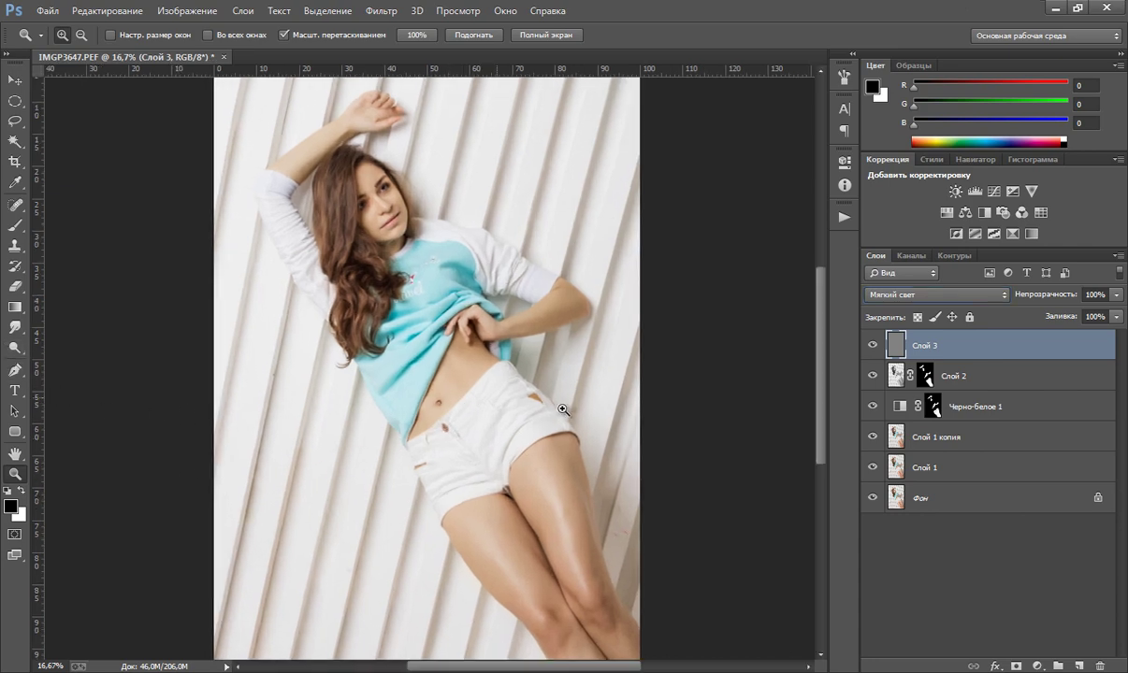
left_click_drag(823, 338, 815, 389)
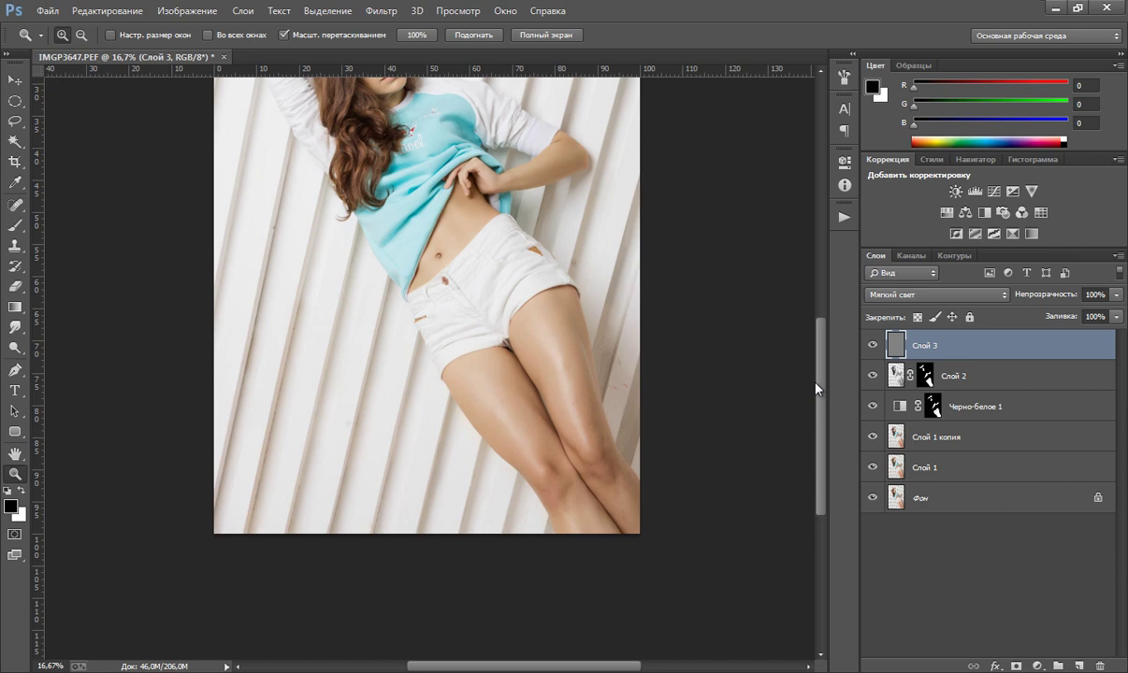
left_click(521, 383)
scroll(159, 290, "up", 1)
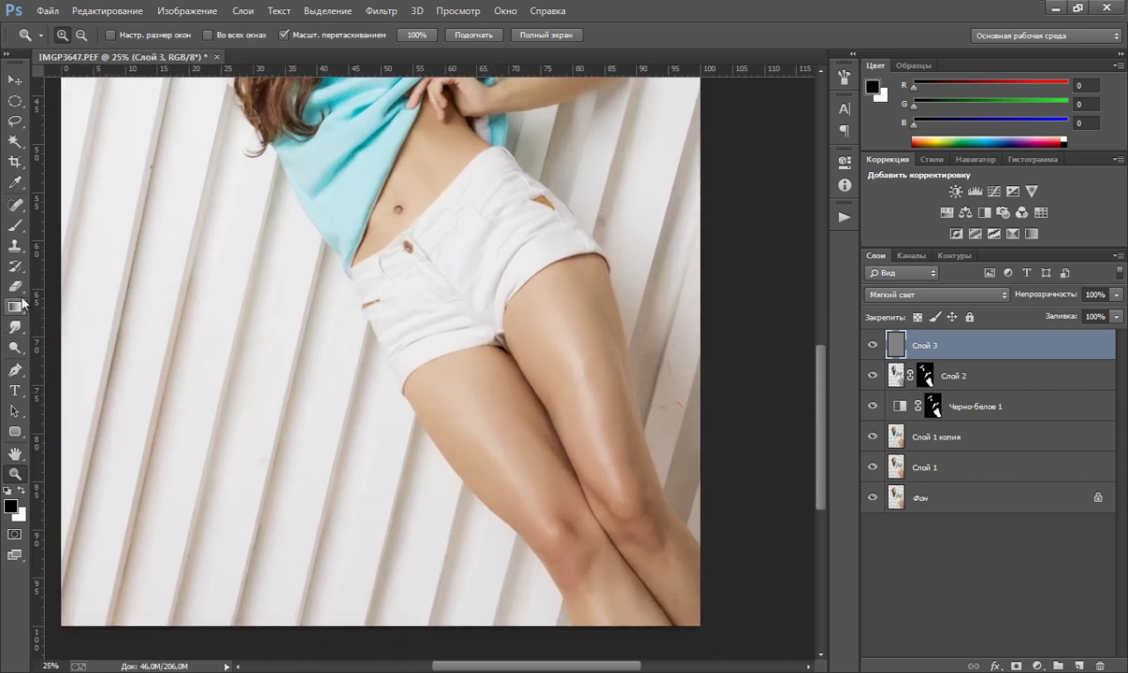
left_click(15, 347)
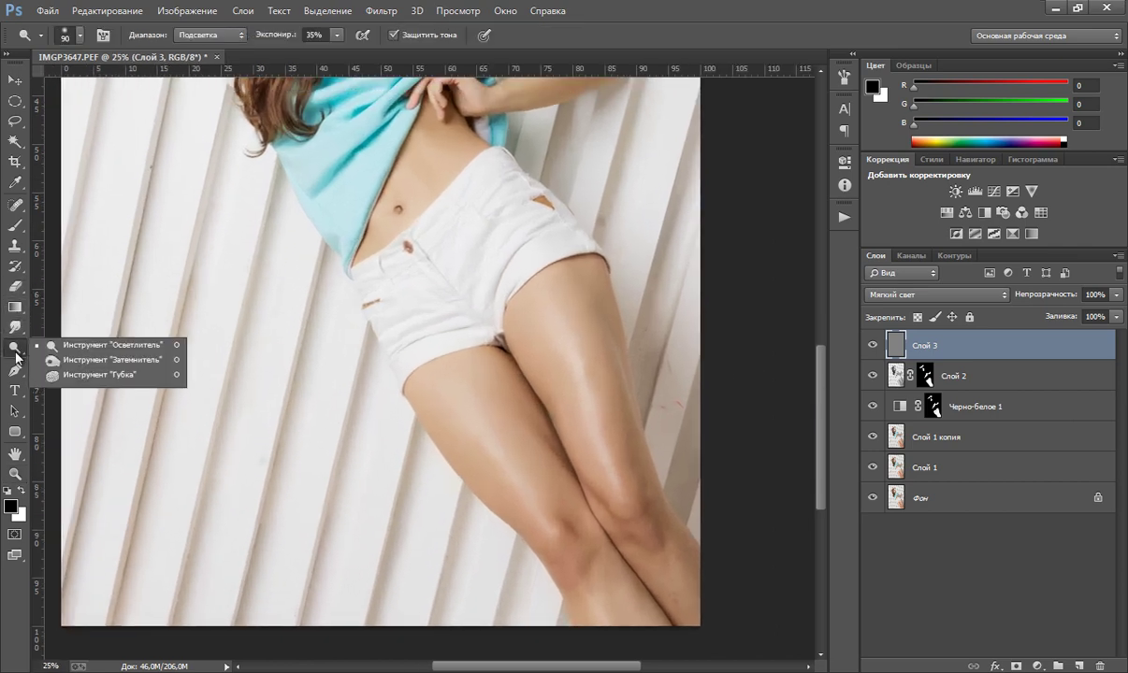
left_click(88, 362)
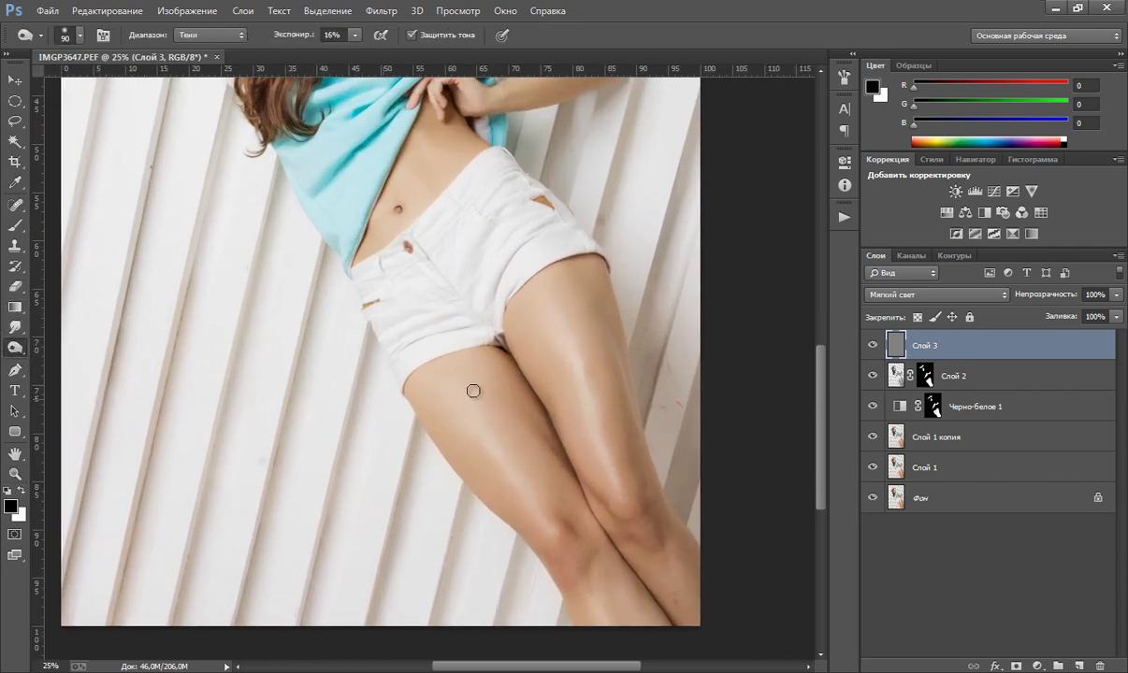
left_click(355, 36)
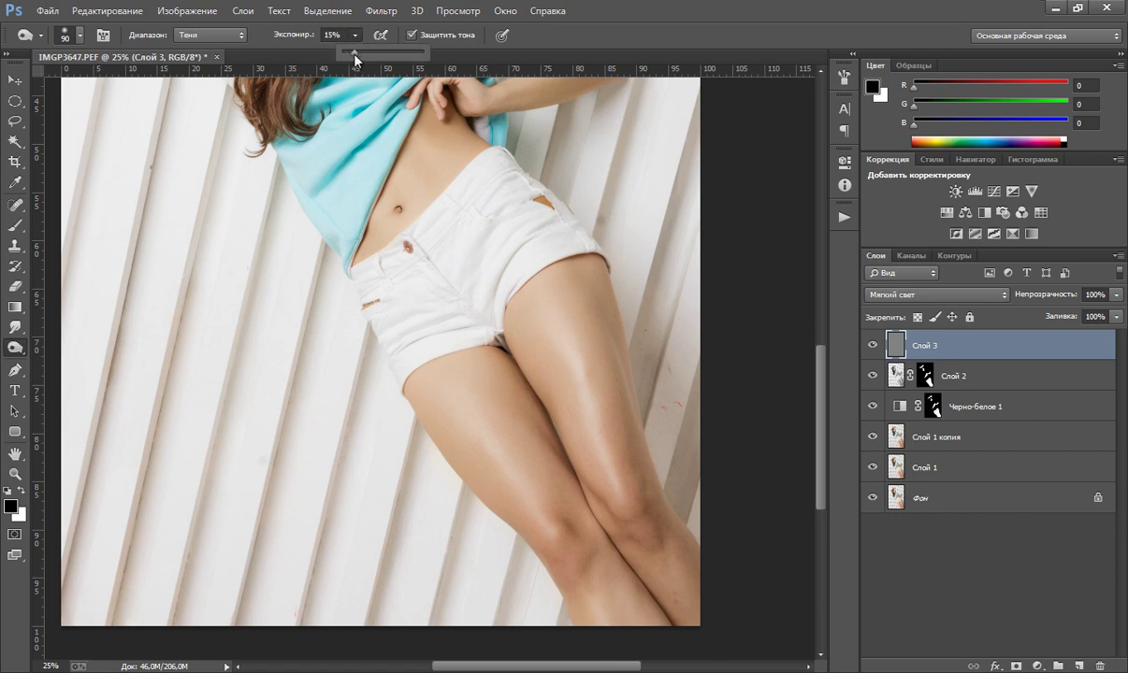
left_click_drag(353, 59, 359, 59)
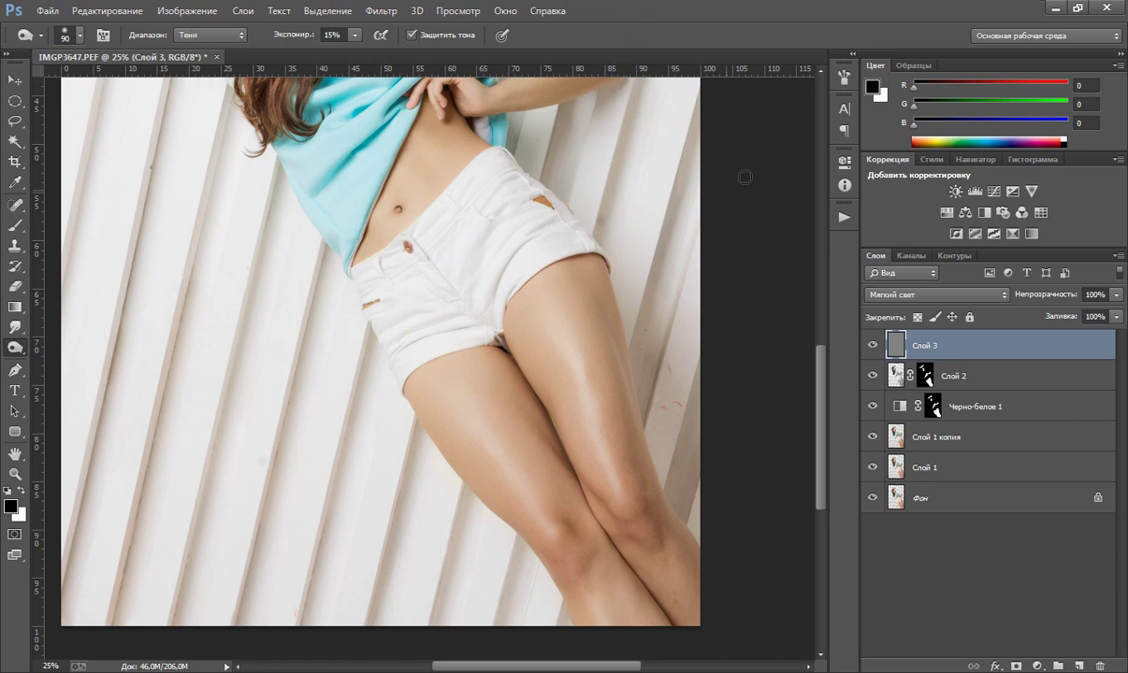
- Burn shadows near the knees, along the leg and the thigh edge with 200–300 brushes
key("bracketright")
key("bracketright")
key("bracketright")
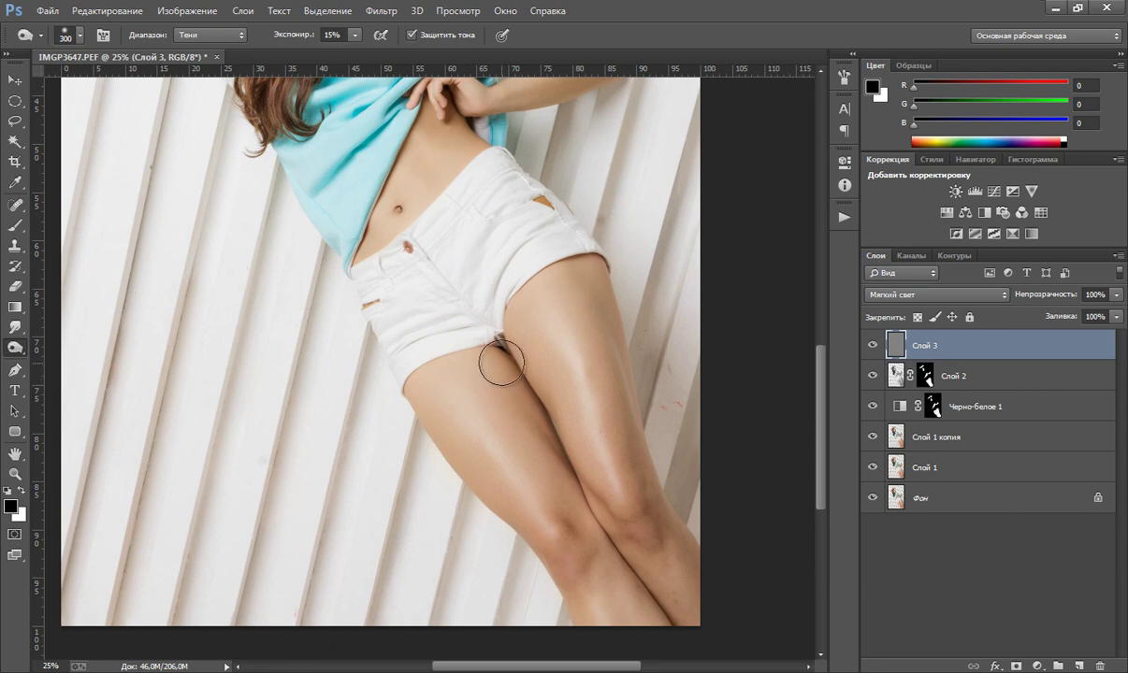
key("bracketleft")
left_click_drag(596, 516, 611, 553)
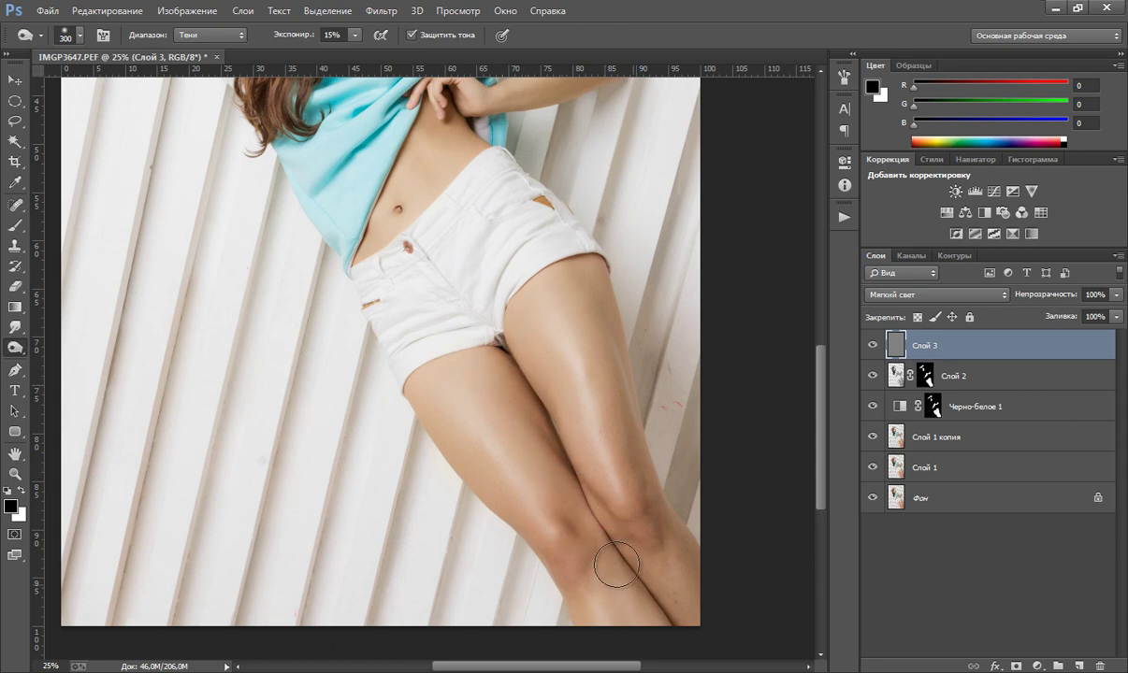
key("bracketleft")
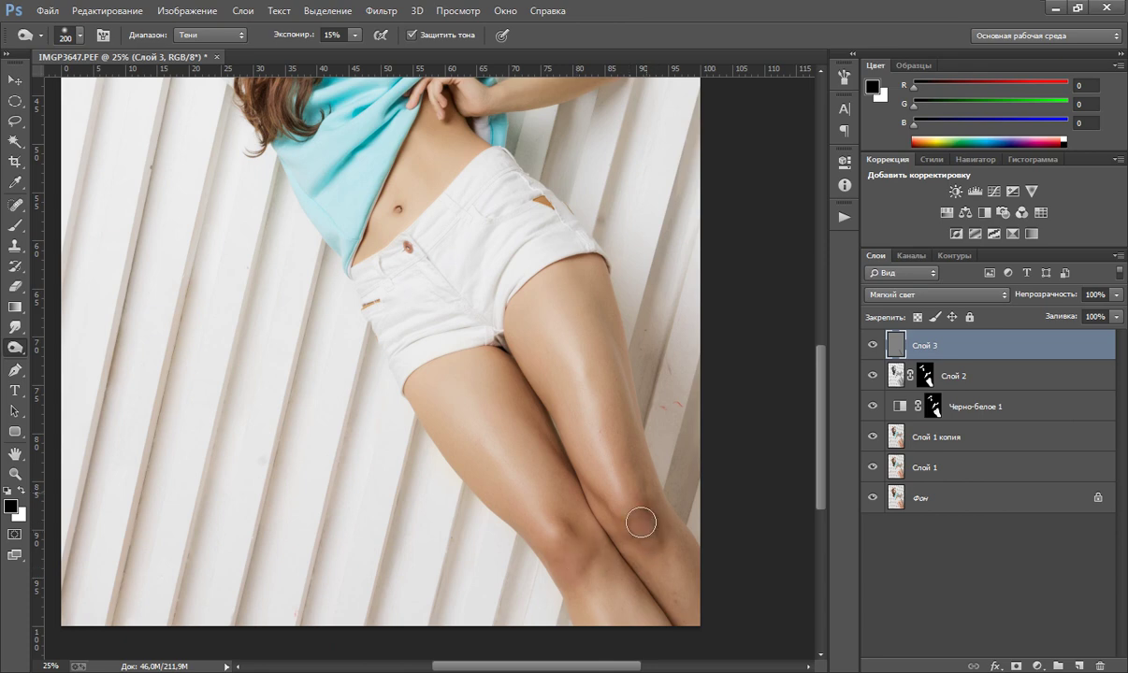
key("bracketright")
left_click_drag(597, 299, 670, 534)
key("bracketright")
key("bracketleft")
key("bracketleft")
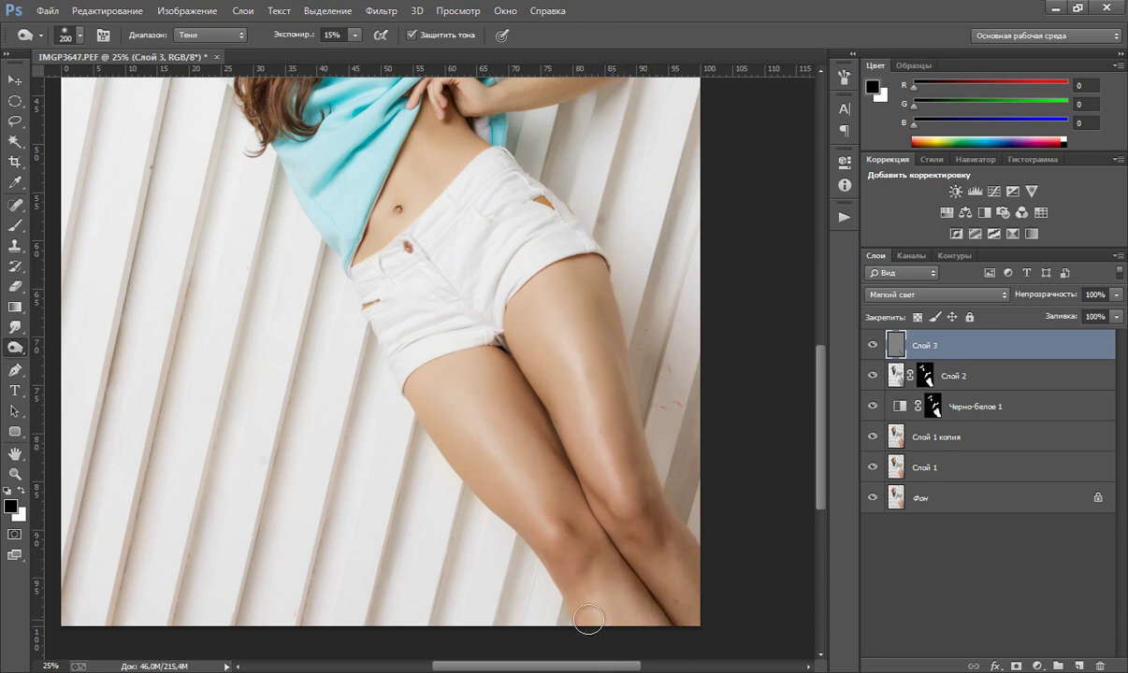
left_click_drag(591, 622, 531, 513)
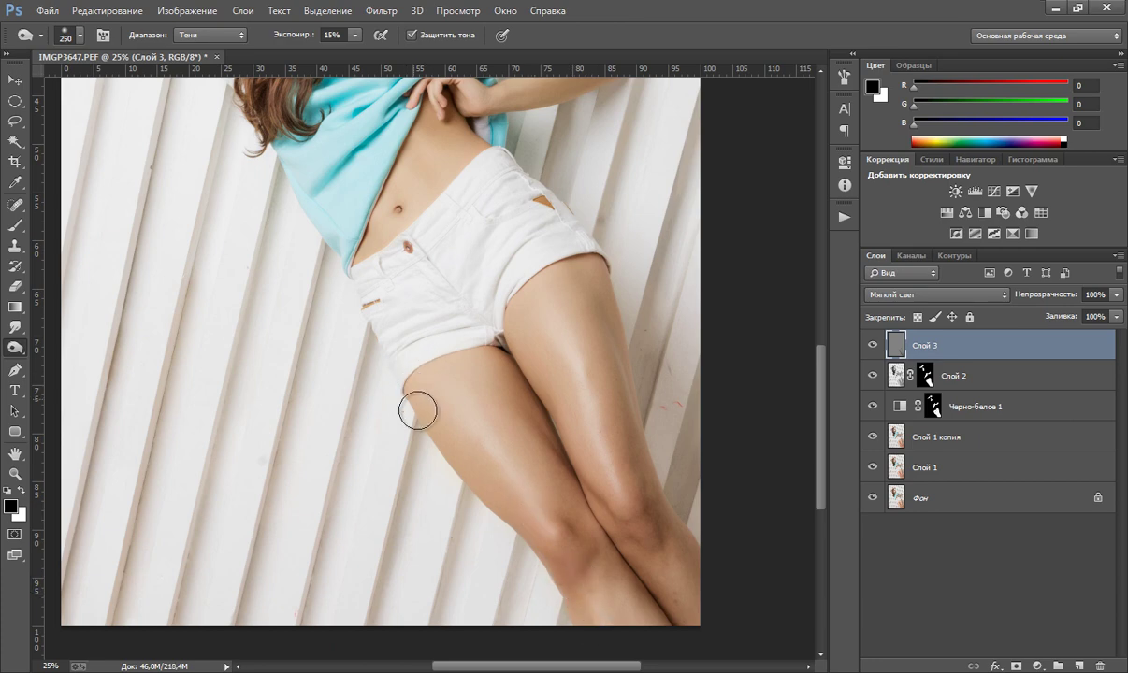
key("bracketright")
key("bracketright")
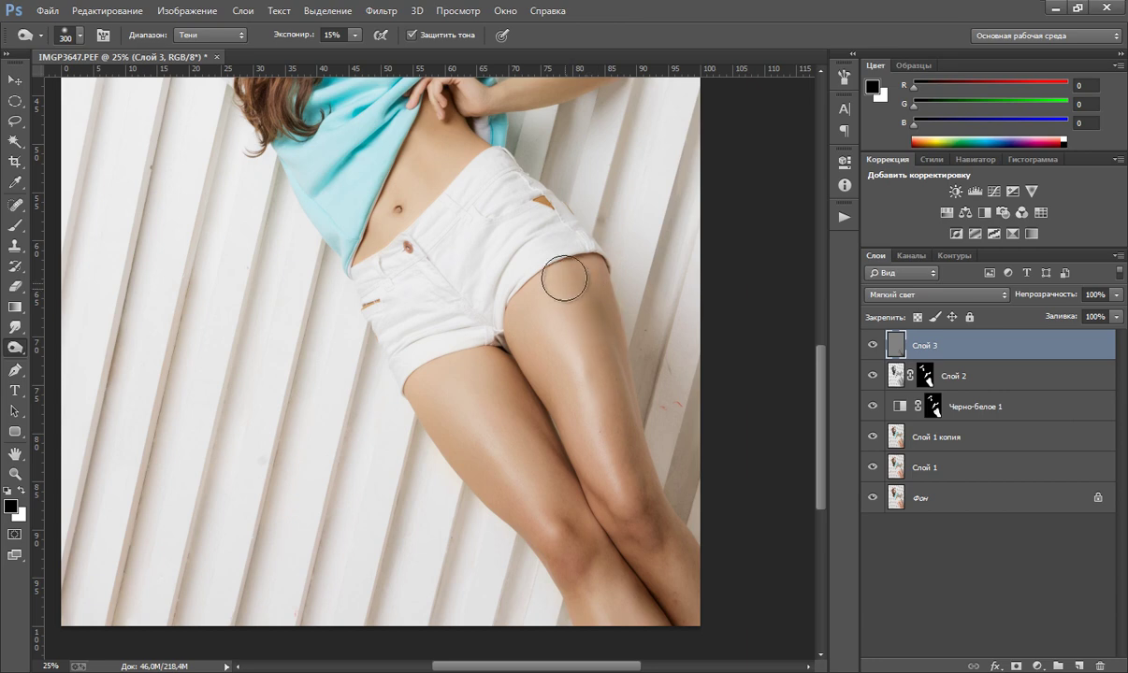
left_click_drag(560, 395, 521, 307)
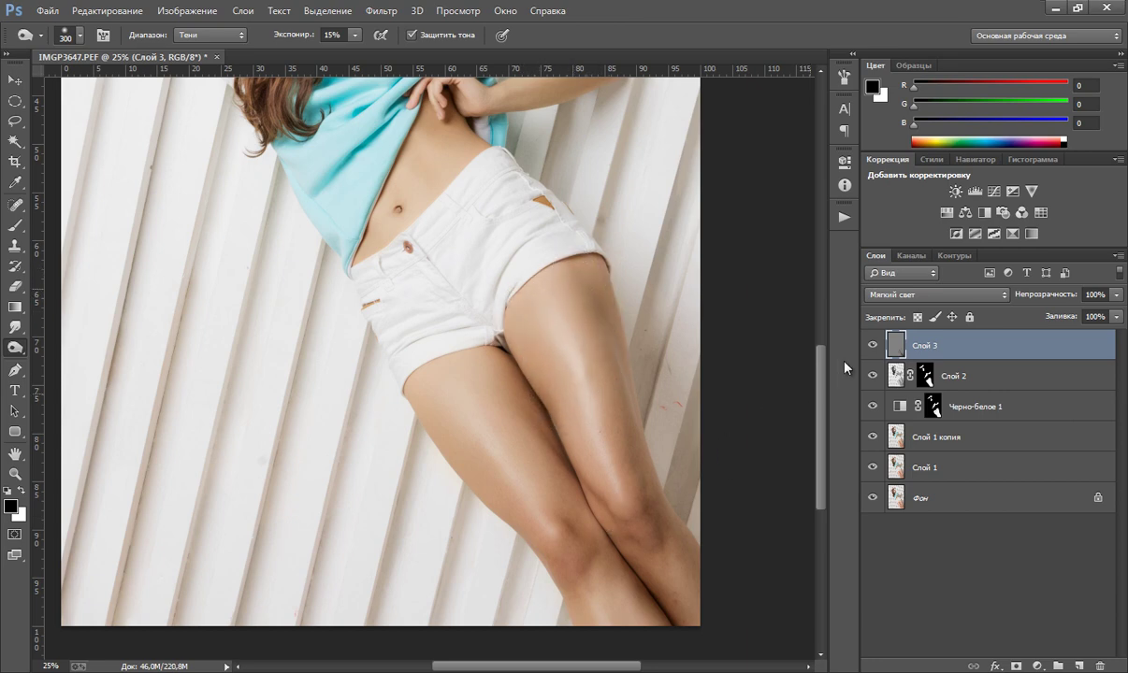
- Compare Слой 3's shading off and on, then shrink the brush to 175
left_click(873, 346)
left_click(873, 346)
left_click(873, 346)
key("bracketleft")
key("bracketleft")
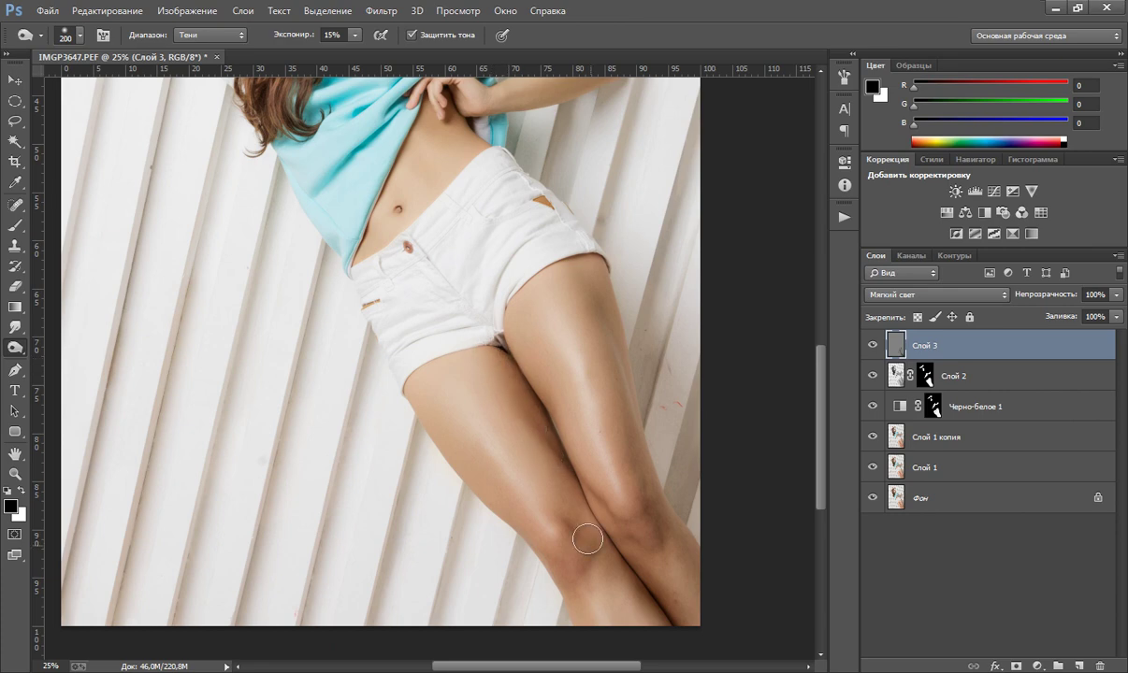
key("bracketleft")
scroll(501, 300, "up", 5)
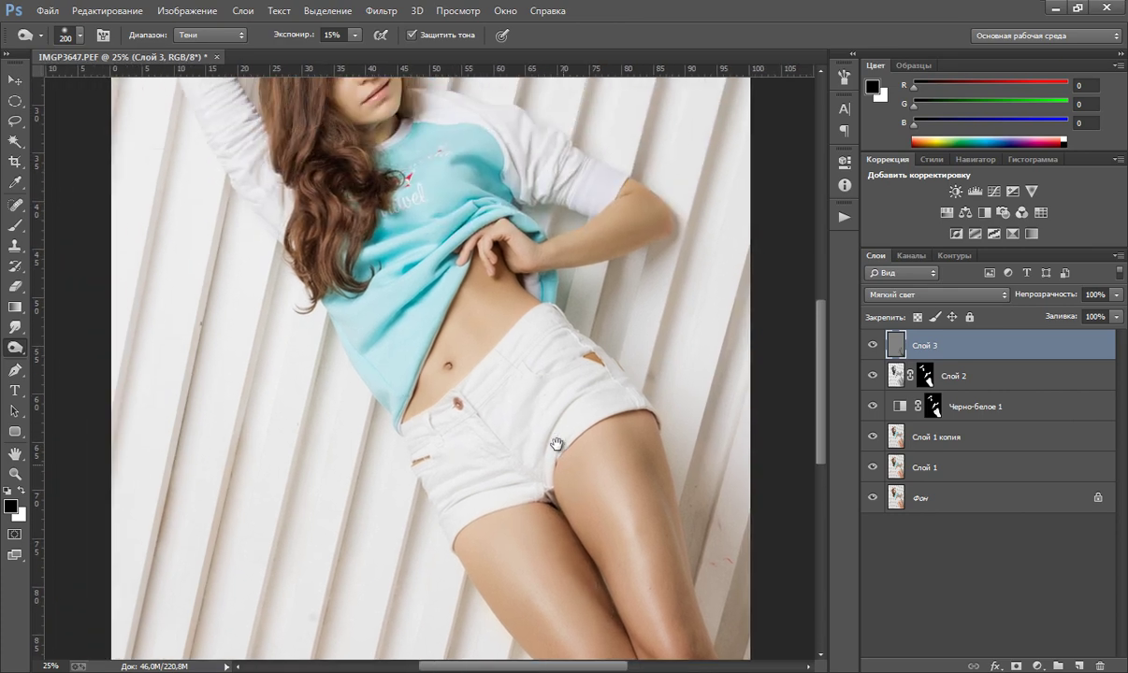
scroll(477, 343, "left", 2)
- Shade along the forearm with a 100–125 brush and bring the raised hand into view
key("bracketleft")
key("bracketleft")
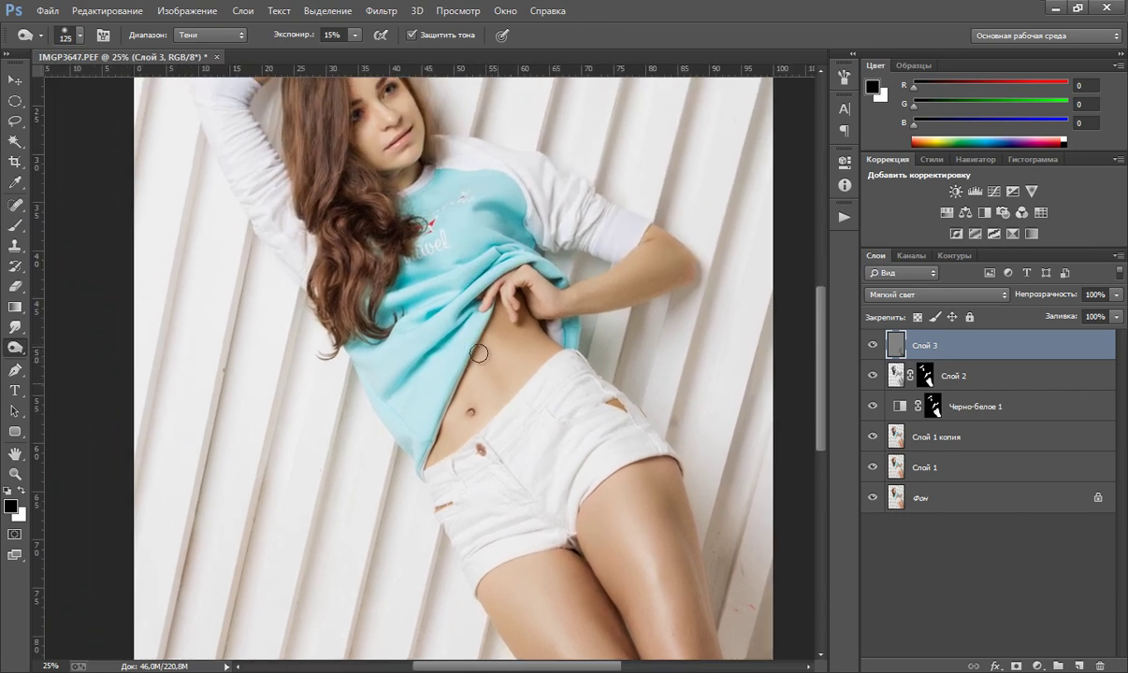
key("bracketright")
key("bracketright")
key("bracketright")
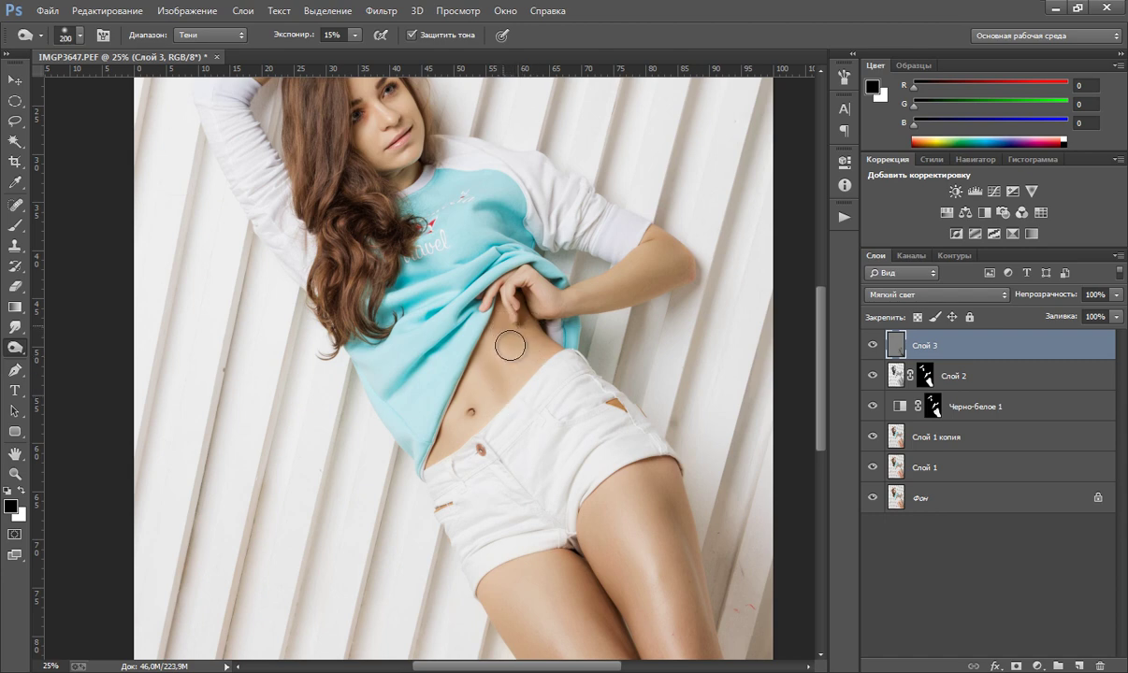
key("bracketleft")
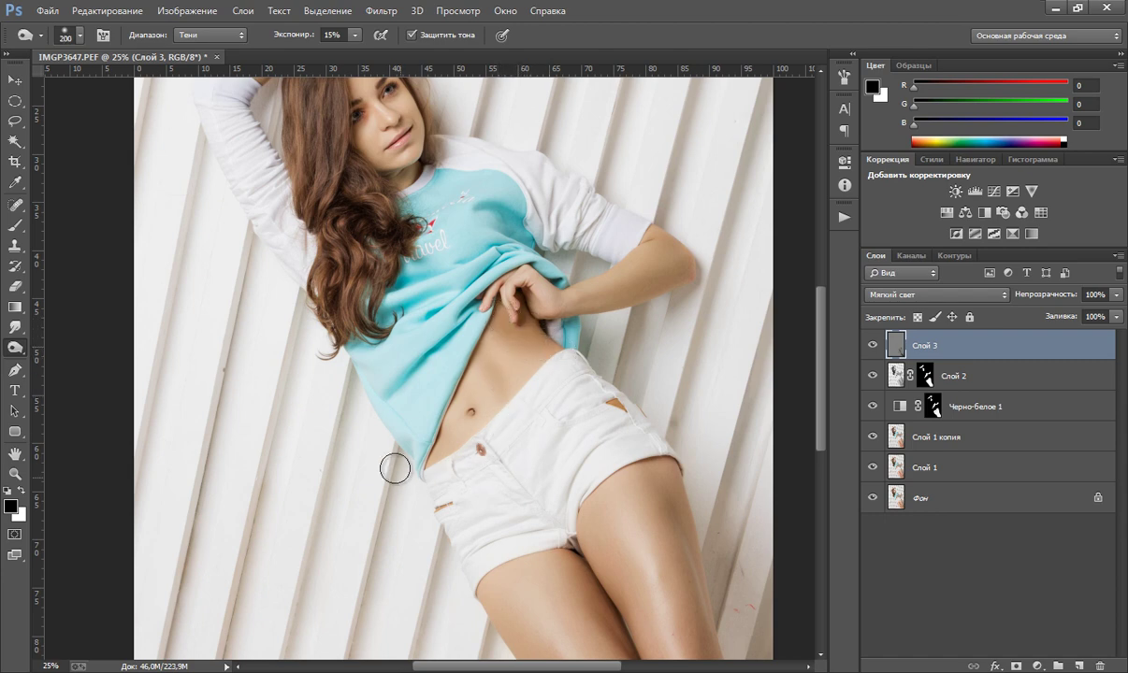
key("bracketleft")
key("bracketleft")
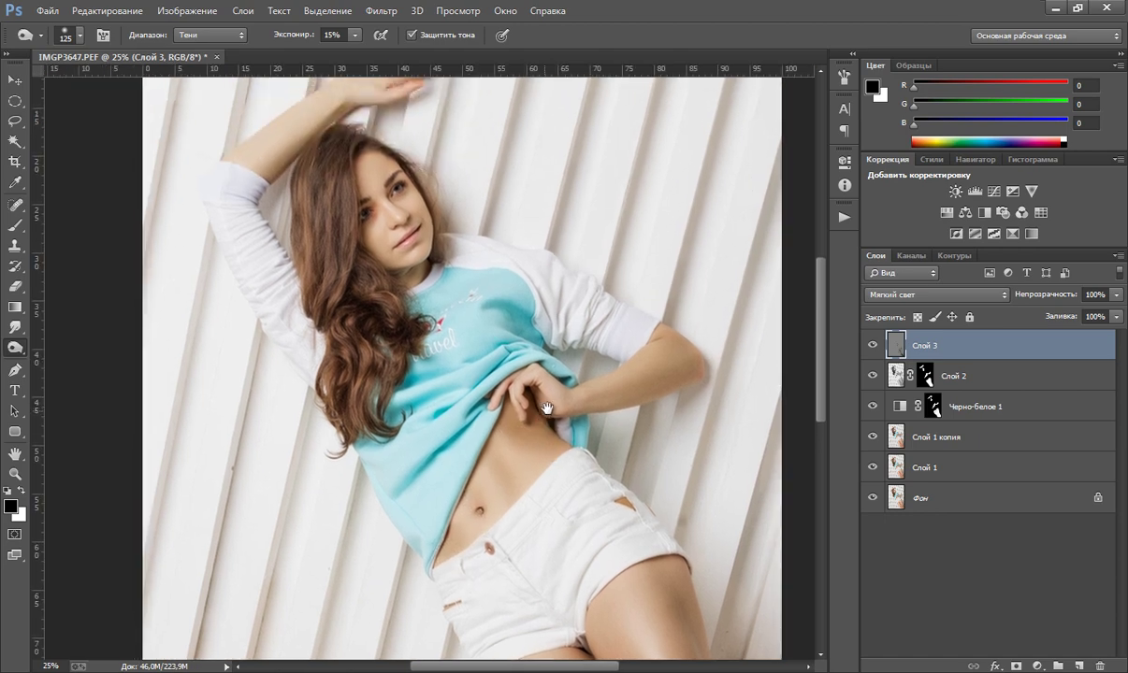
key("bracketright")
key("bracketleft")
key("bracketleft")
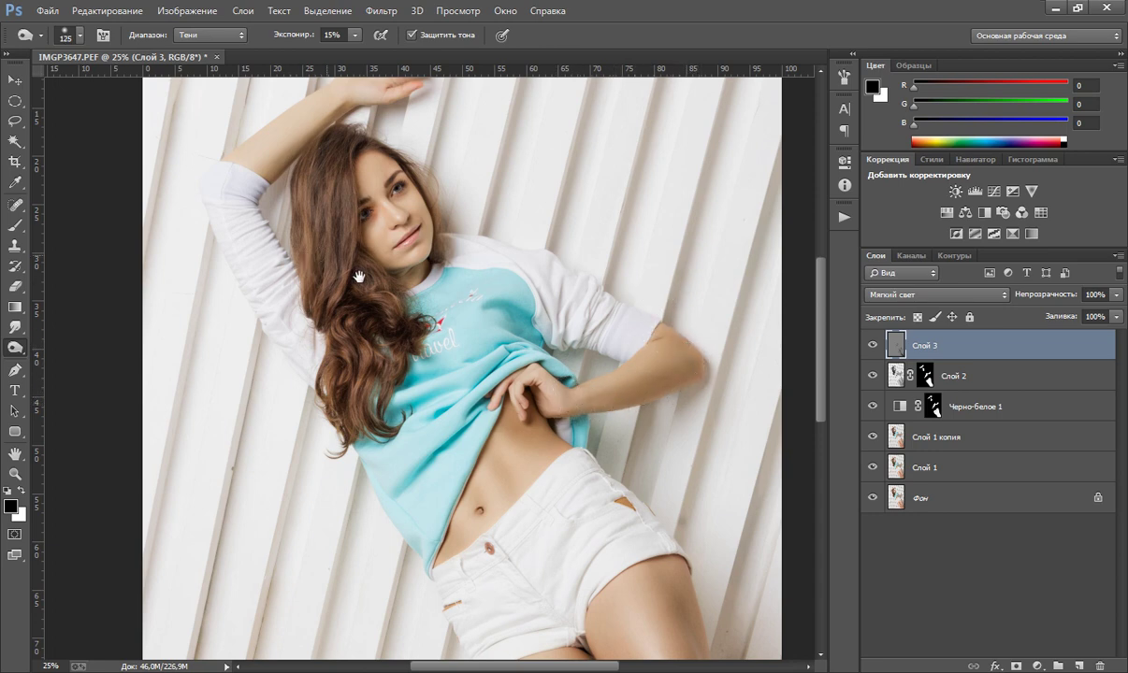
mouse_move(358, 276)
left_mouse_down()
mouse_move(385, 375)
mouse_move(441, 321)
left_mouse_up()
mouse_move(391, 363)
left_mouse_down()
mouse_move(442, 321)
mouse_move(364, 360)
mouse_move(381, 343)
left_mouse_up()
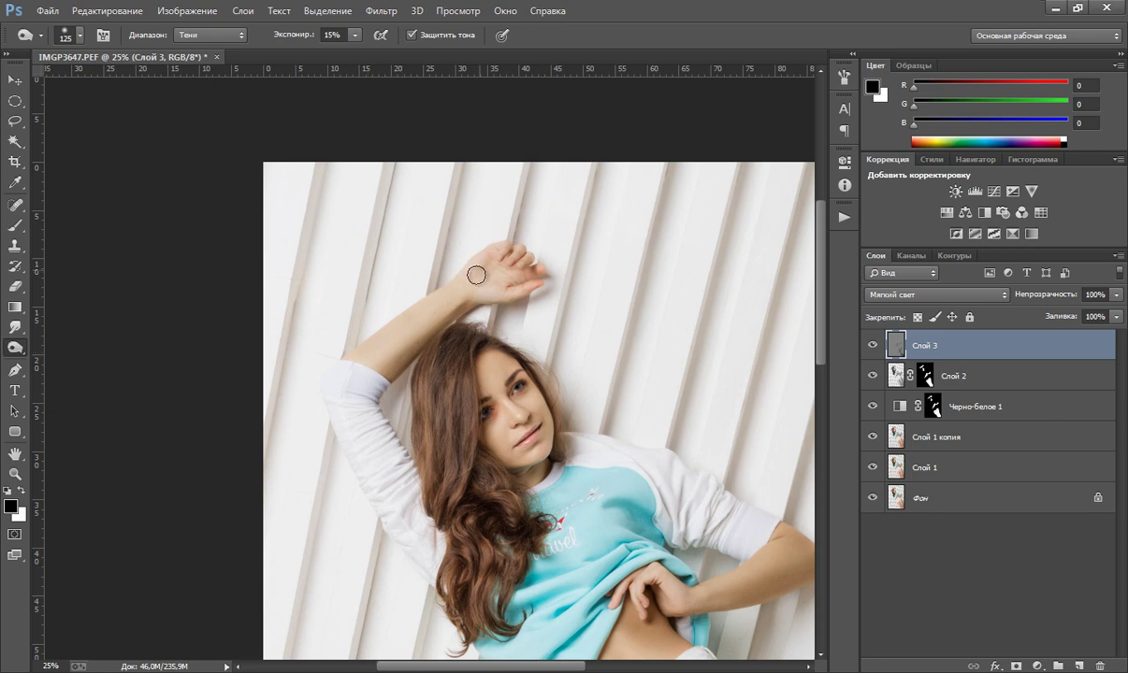
key("bracketleft")
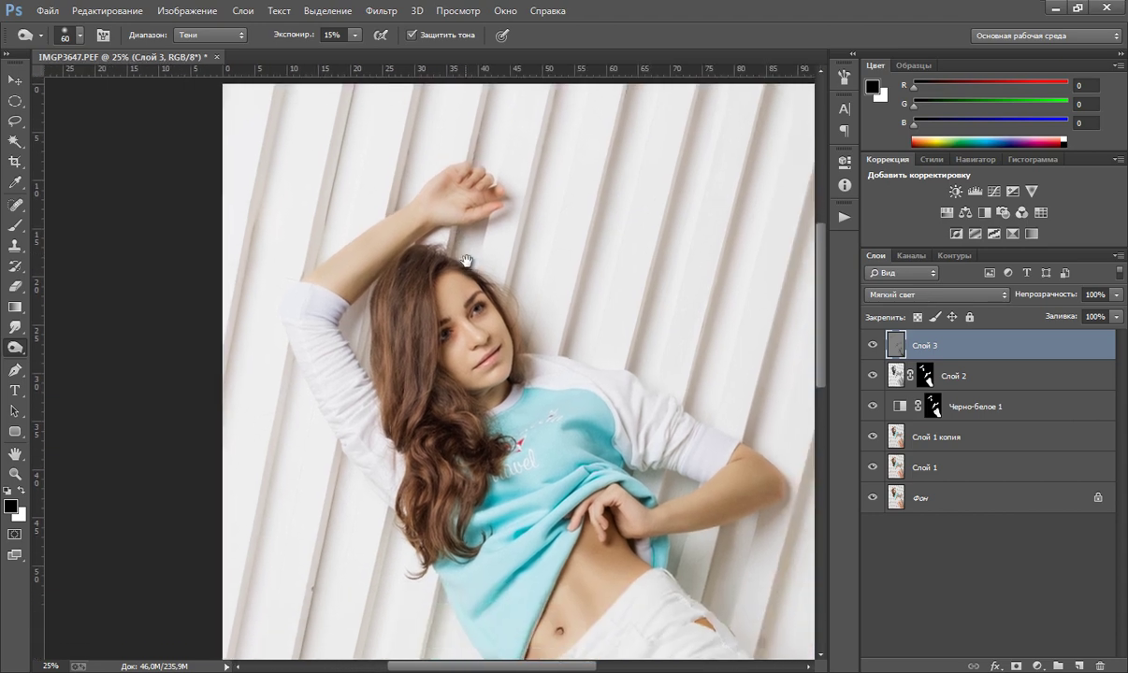
left_click_drag(506, 345, 454, 245)
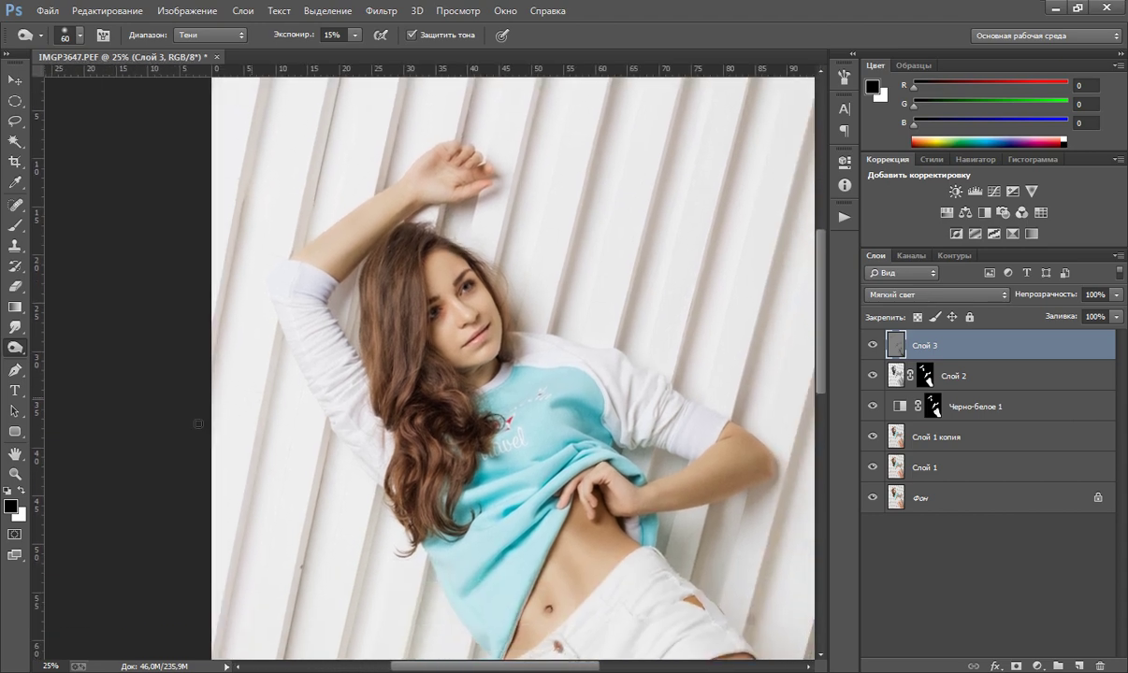
- Zoom the face to 50% and reselect the toning brush at size 40
left_click(15, 474)
left_click(464, 281)
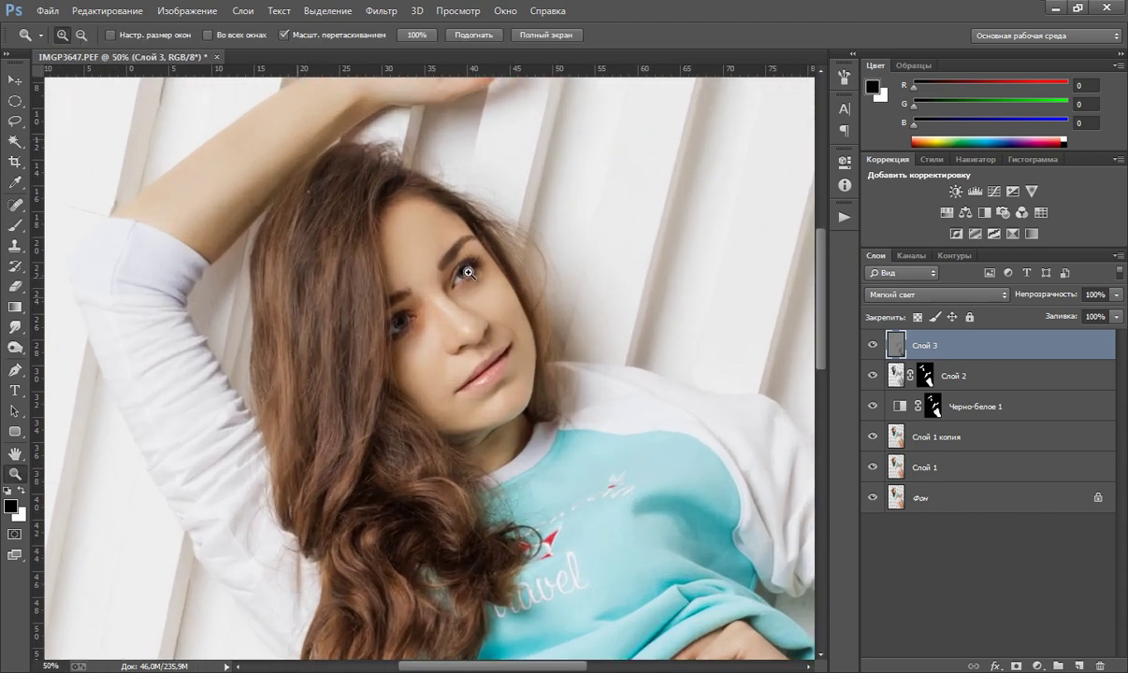
left_click_drag(465, 253, 443, 369)
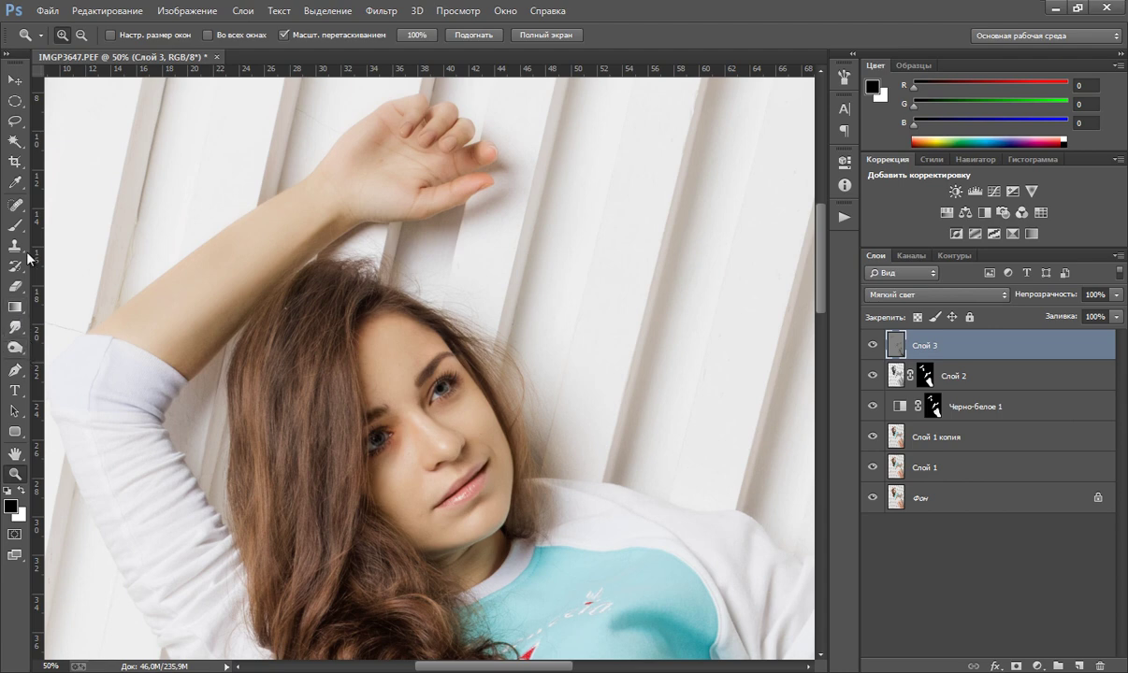
left_click(16, 347)
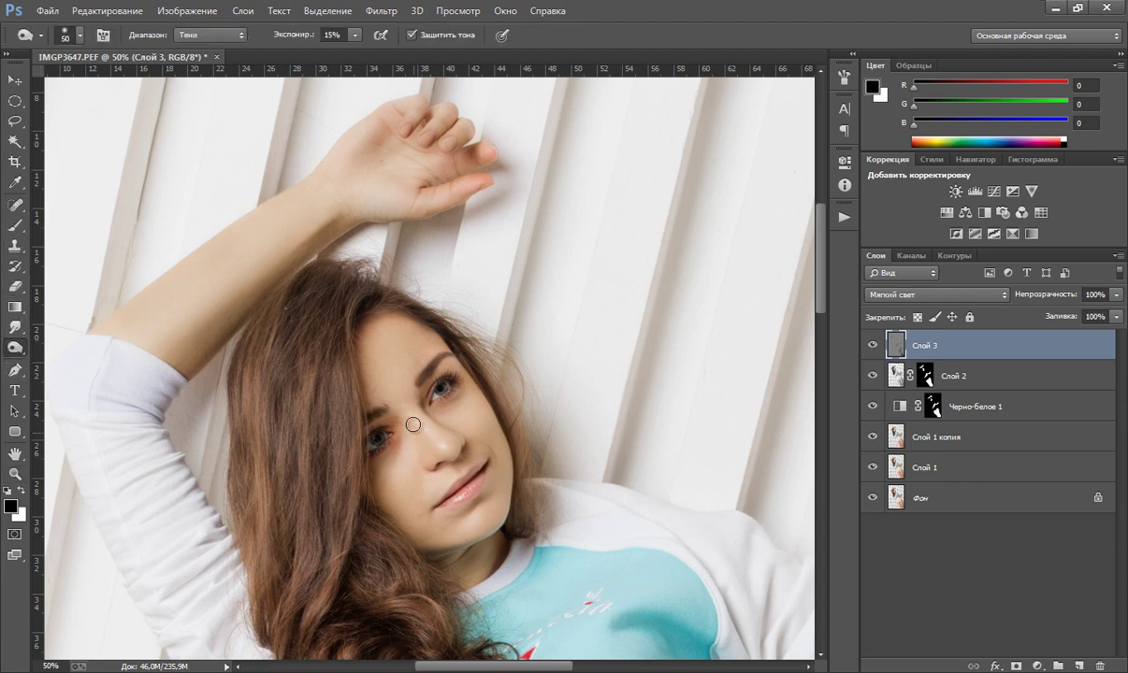
key("bracketleft")
key("bracketleft")
- Deepen the cheek-to-jaw and neck shadows with an 80–100 brush
scroll(463, 463, "down", 2)
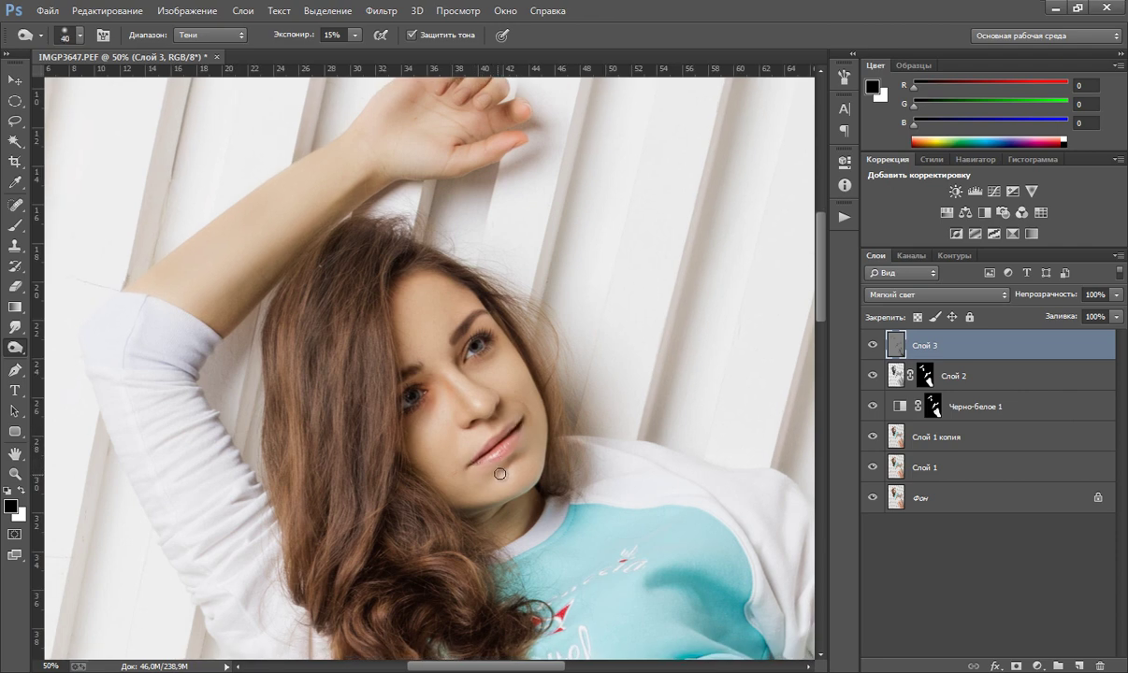
key("bracketright")
key("bracketright")
key("bracketright")
left_click_drag(494, 359, 510, 415)
left_click_drag(530, 486, 447, 498)
key("bracketright")
key("bracketright")
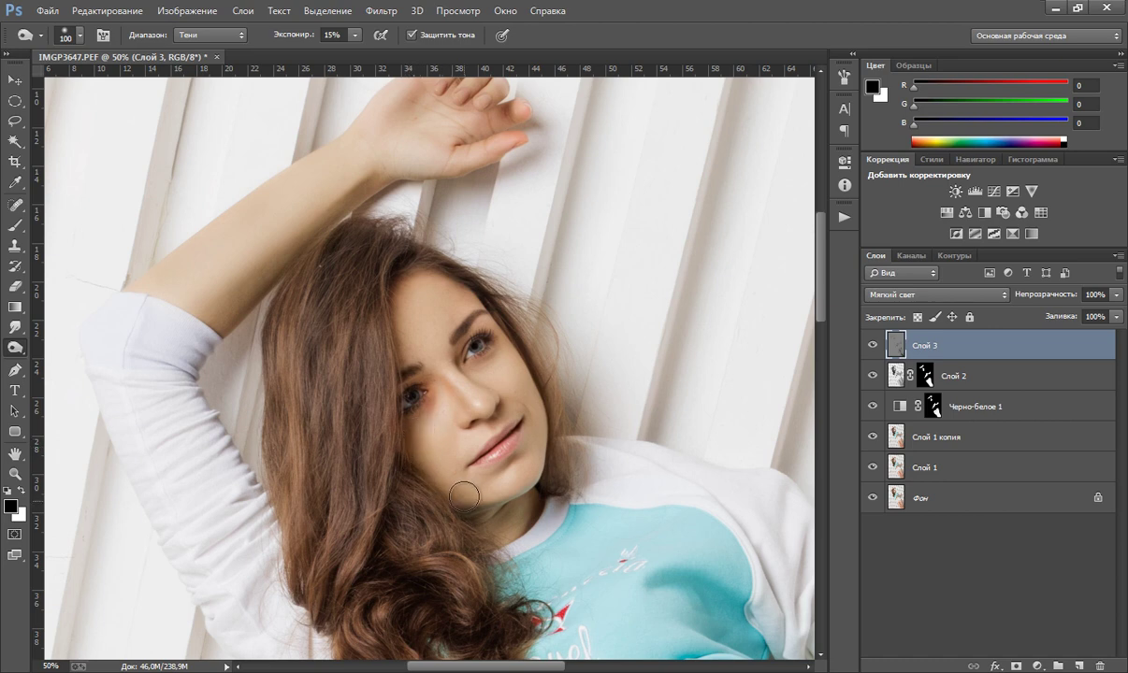
key("bracketleft")
key("bracketleft")
key("bracketleft")
key("bracketleft")
key("bracketleft")
key("bracketleft")
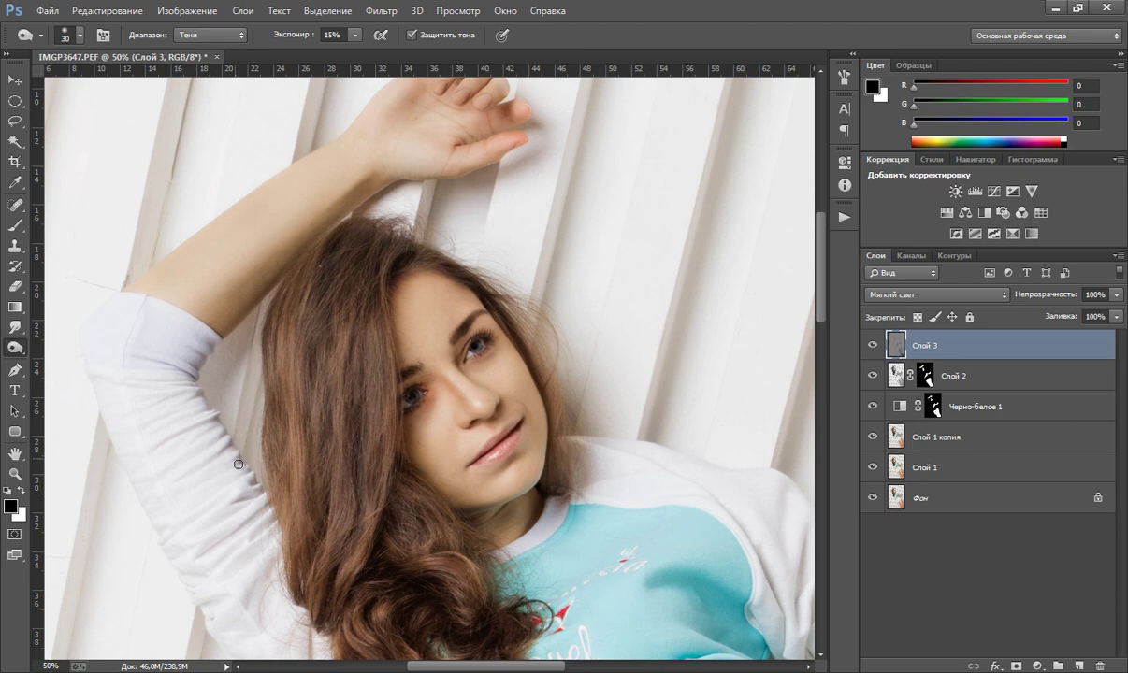
- Fit the whole photo on screen and toggle Слой 3 for a before/after comparison
key("z")
right_click(389, 328)
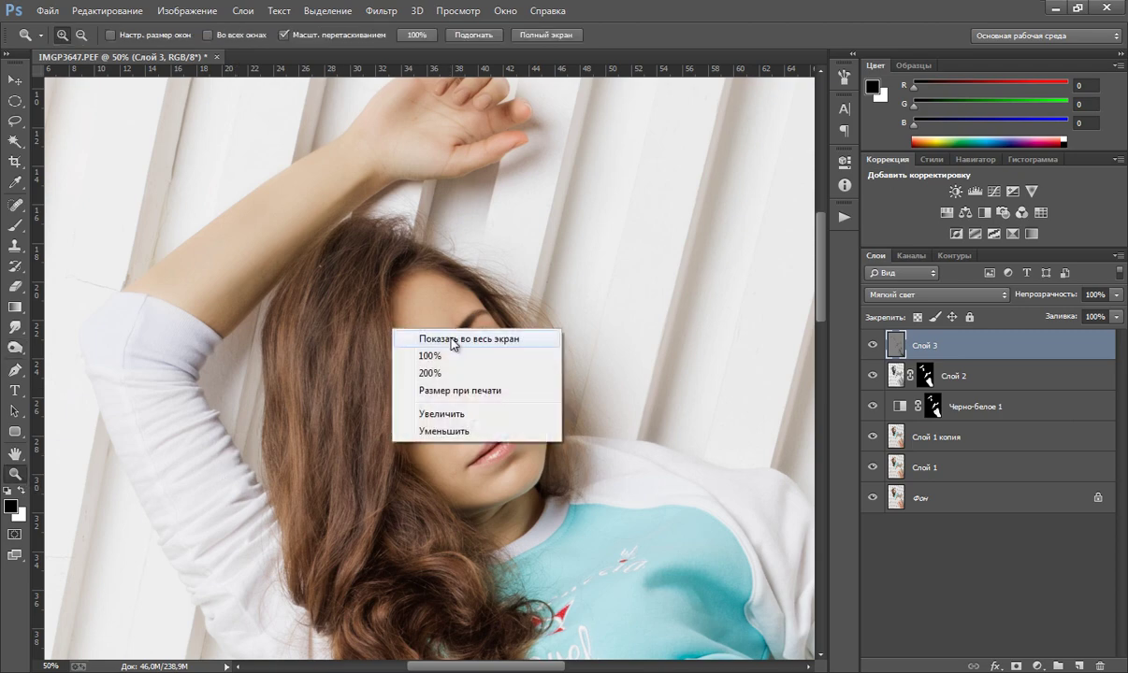
left_click(452, 337)
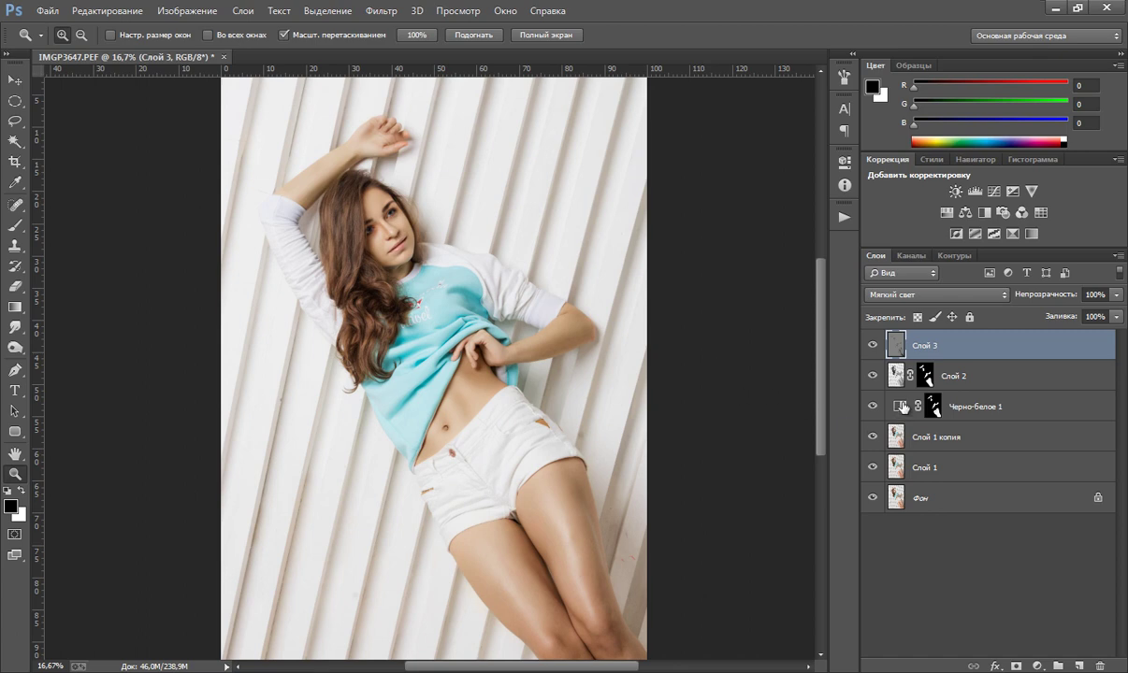
left_click(872, 347)
left_click(872, 347)
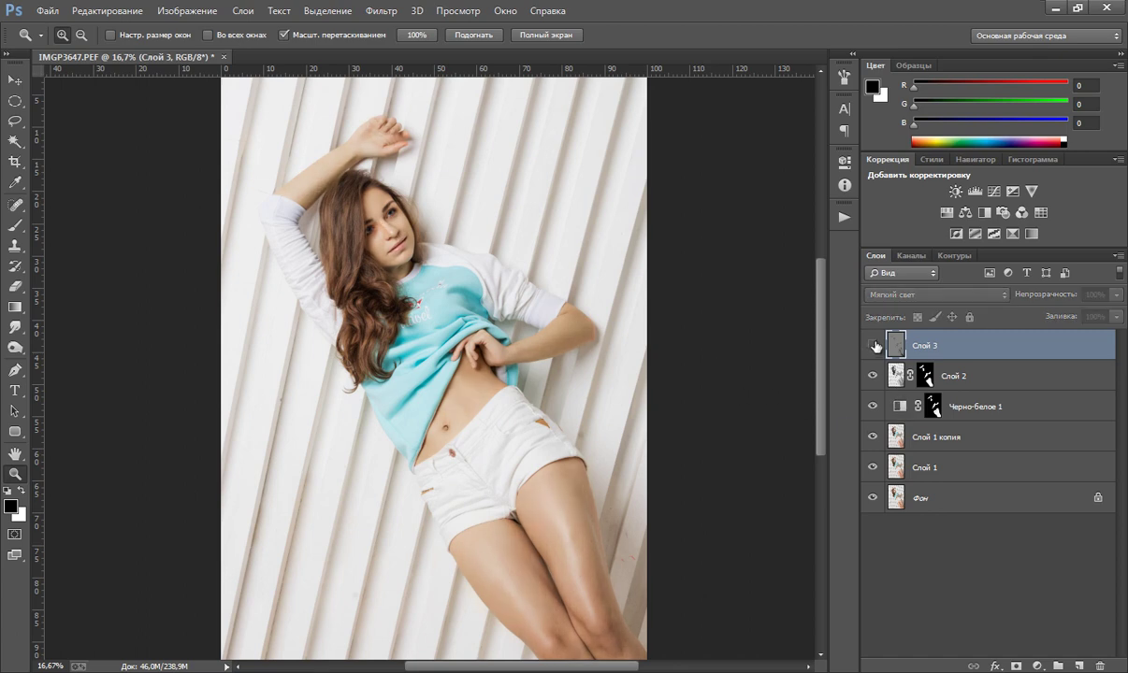
left_click(873, 346)
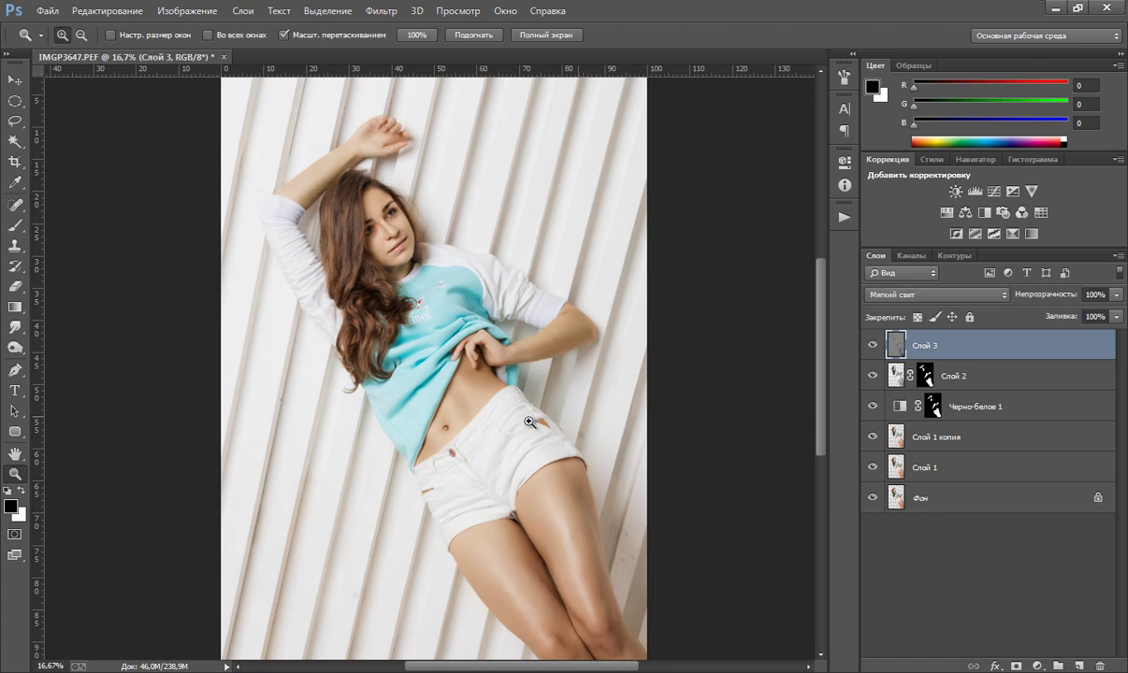
- Reselect the dodge tool and size its brush to 175
left_click(15, 348)
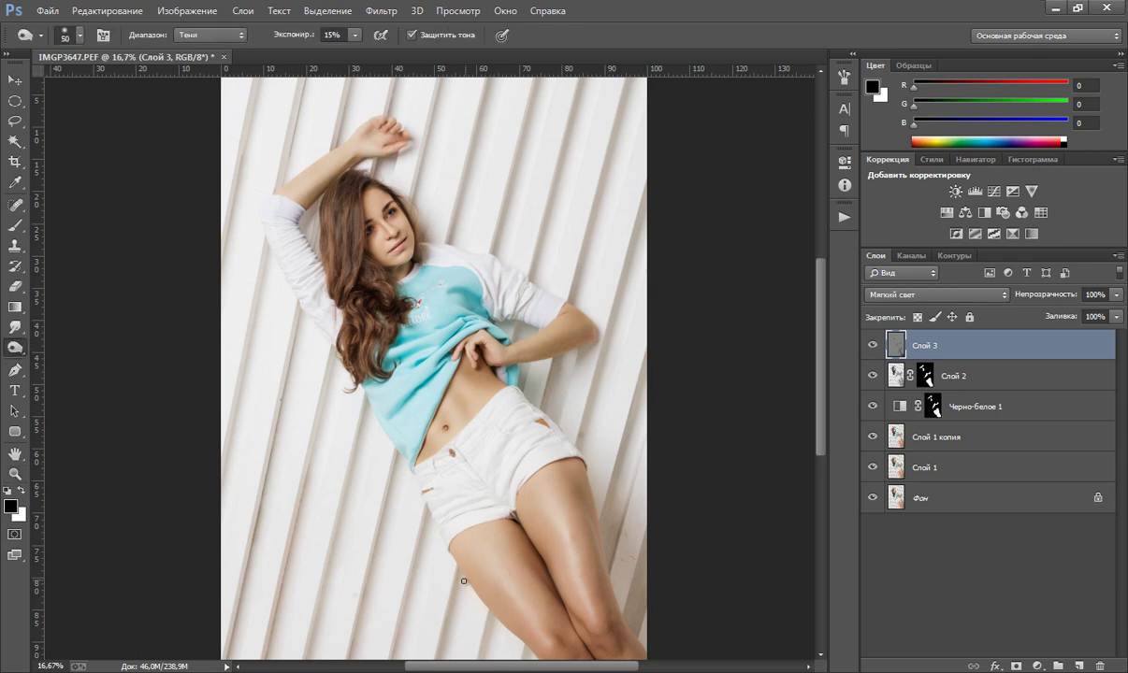
key("bracketright")
key("bracketright")
key("bracketright")
key("bracketleft")
key("bracketright")
key("bracketright")
right_click(15, 353)
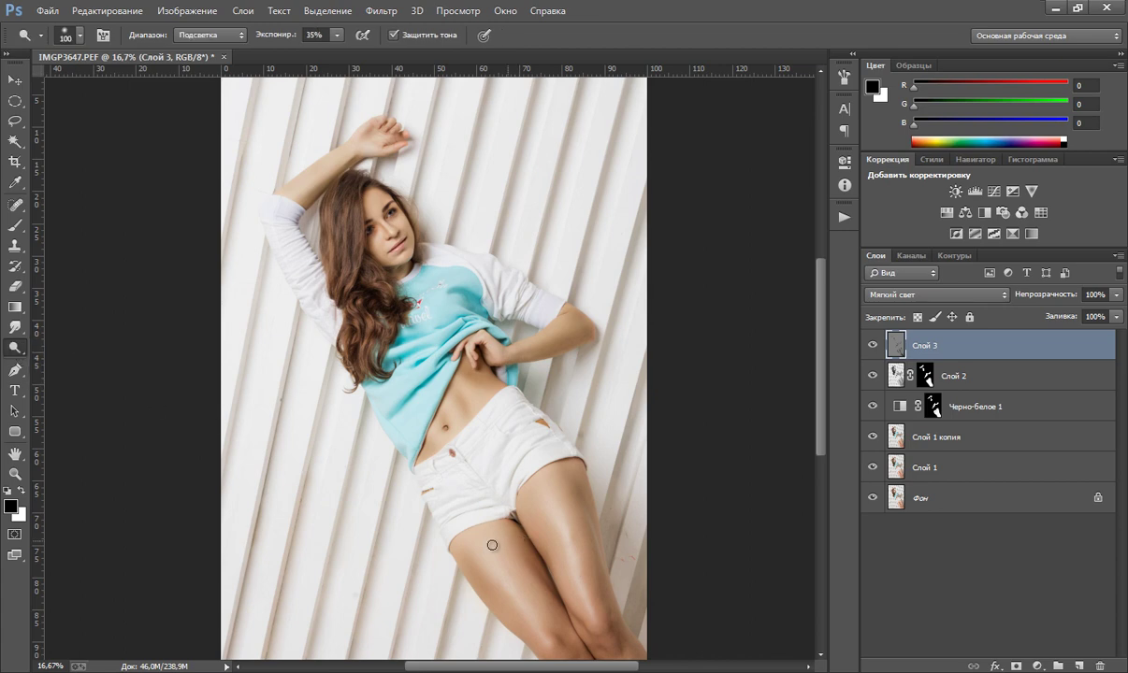
- Lighten the thigh highlights with a 400 brush and set dodge exposure to 15%
key("bracketright")
key("bracketright")
key("bracketright")
left_click_drag(473, 529, 484, 528)
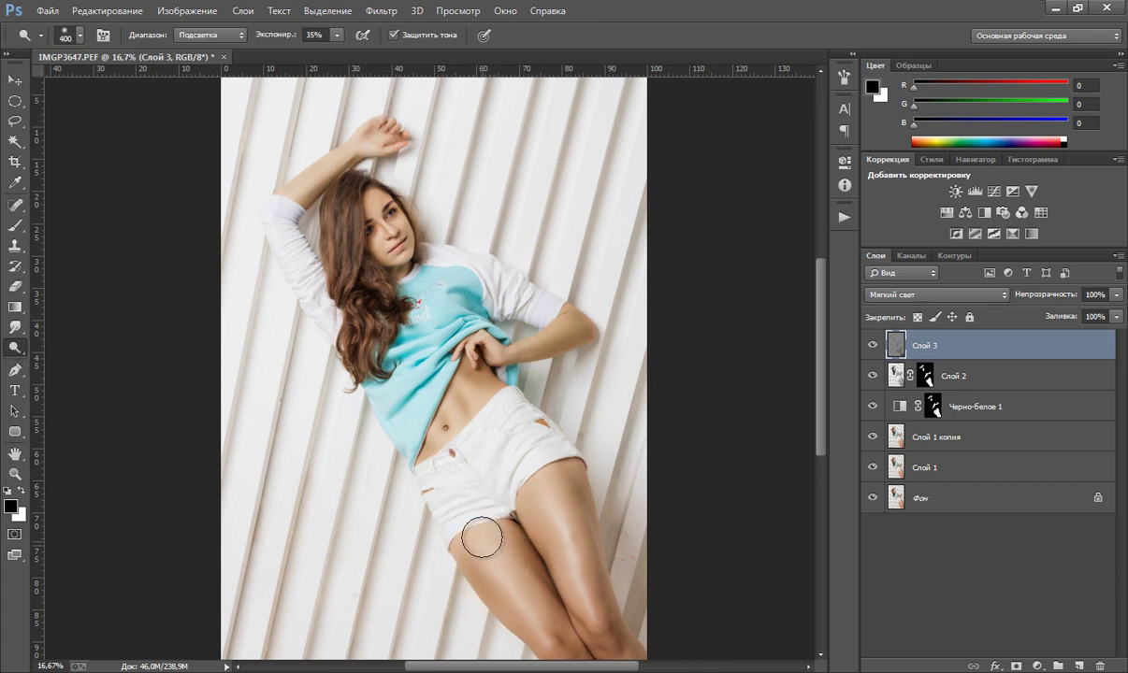
left_click(334, 36)
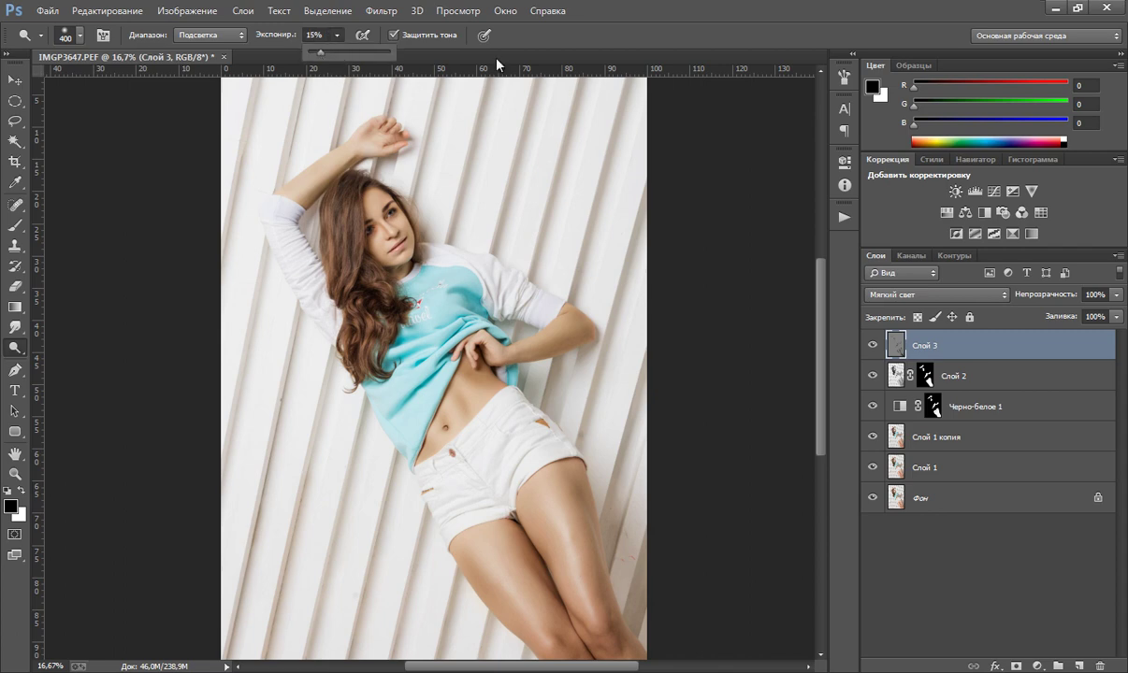
left_click(633, 42)
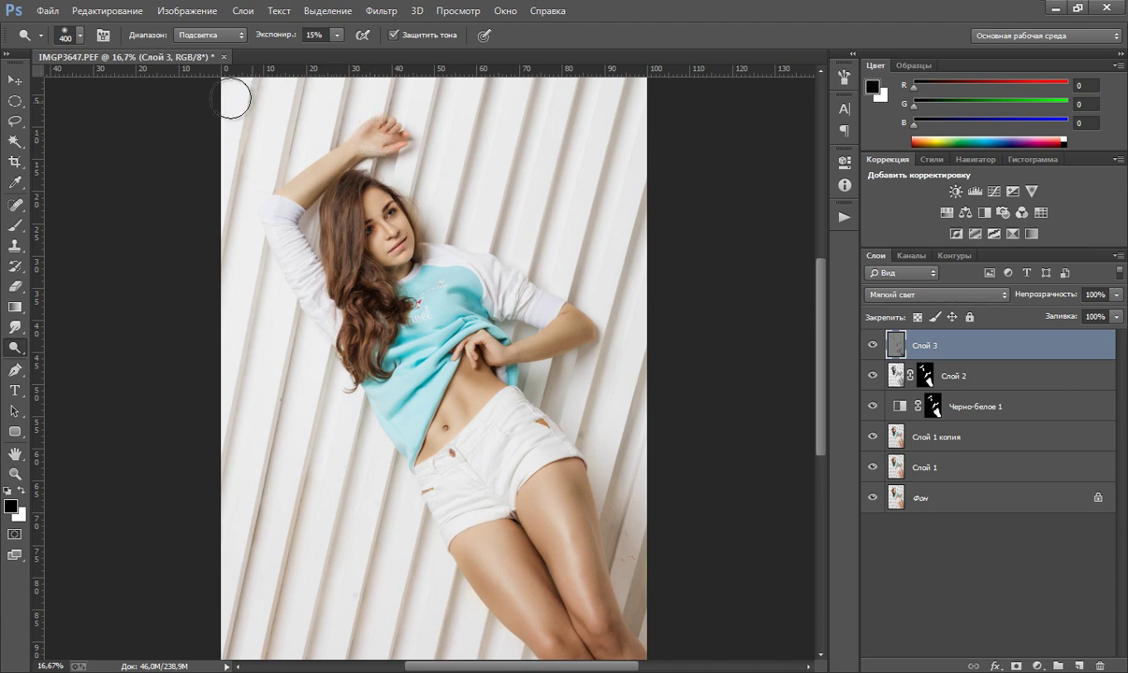
- Reduce the dodge brush to 125–200 while framing the upper body
key("bracketleft")
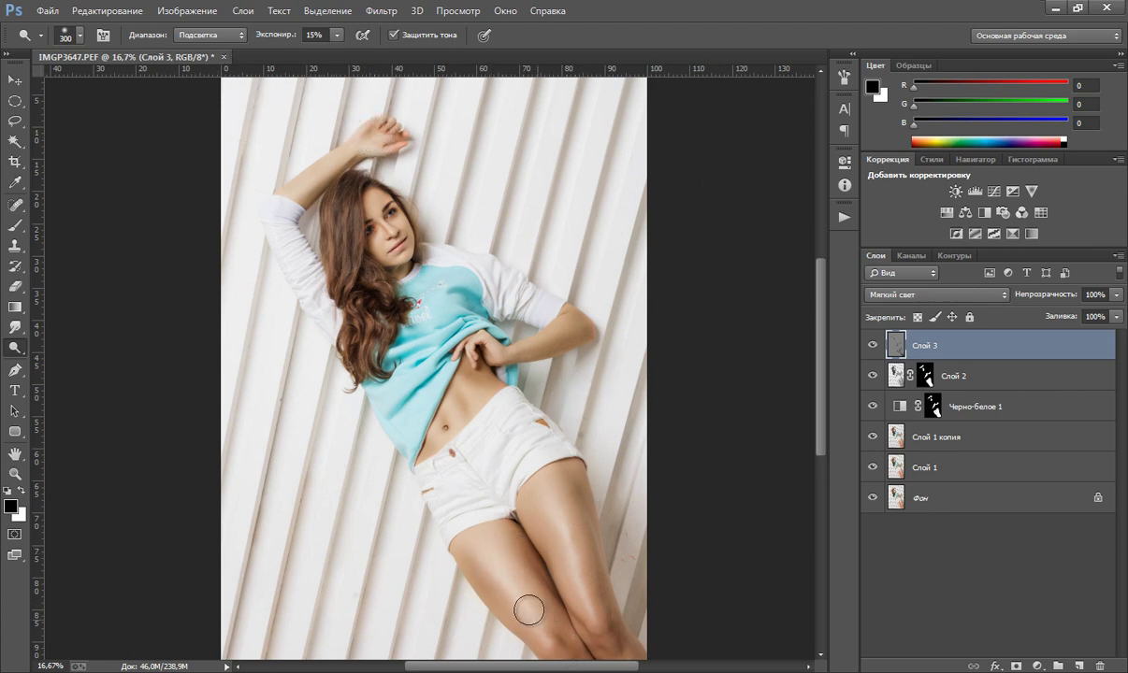
key("bracketleft")
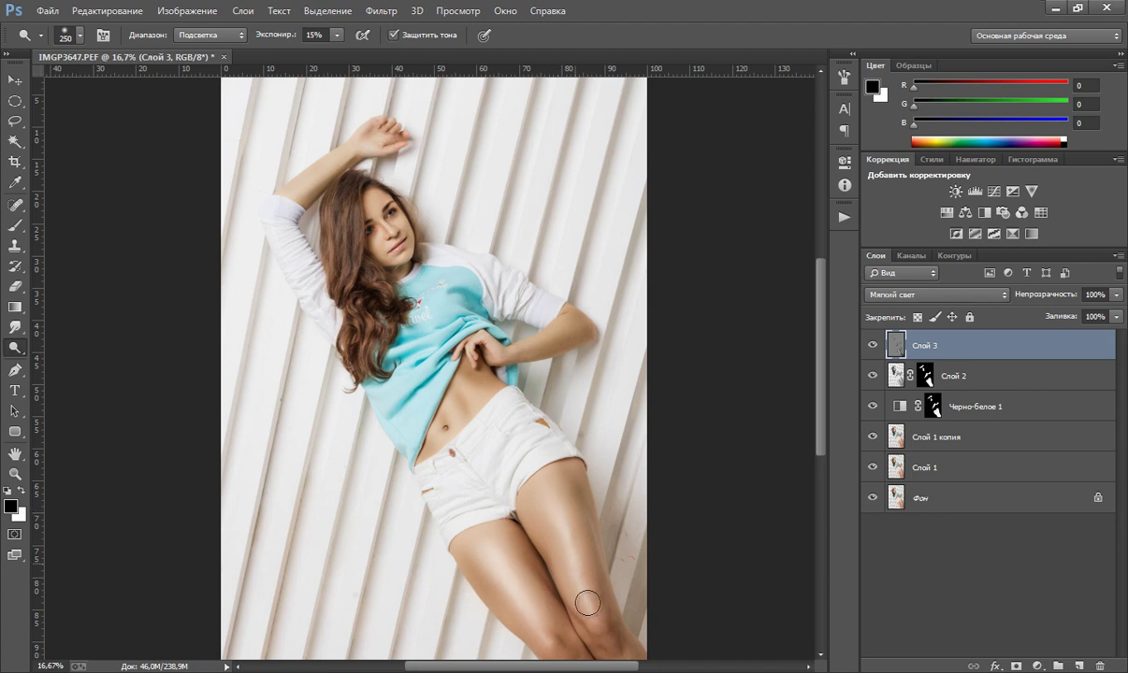
key("bracketleft")
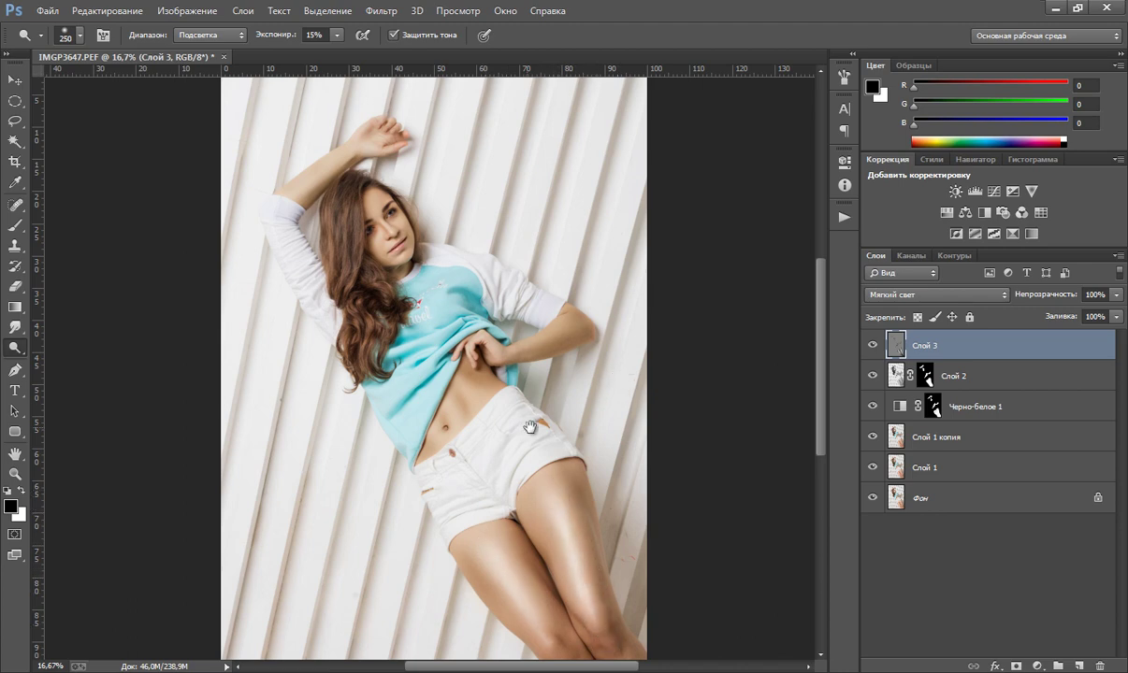
left_click_drag(553, 620, 496, 524)
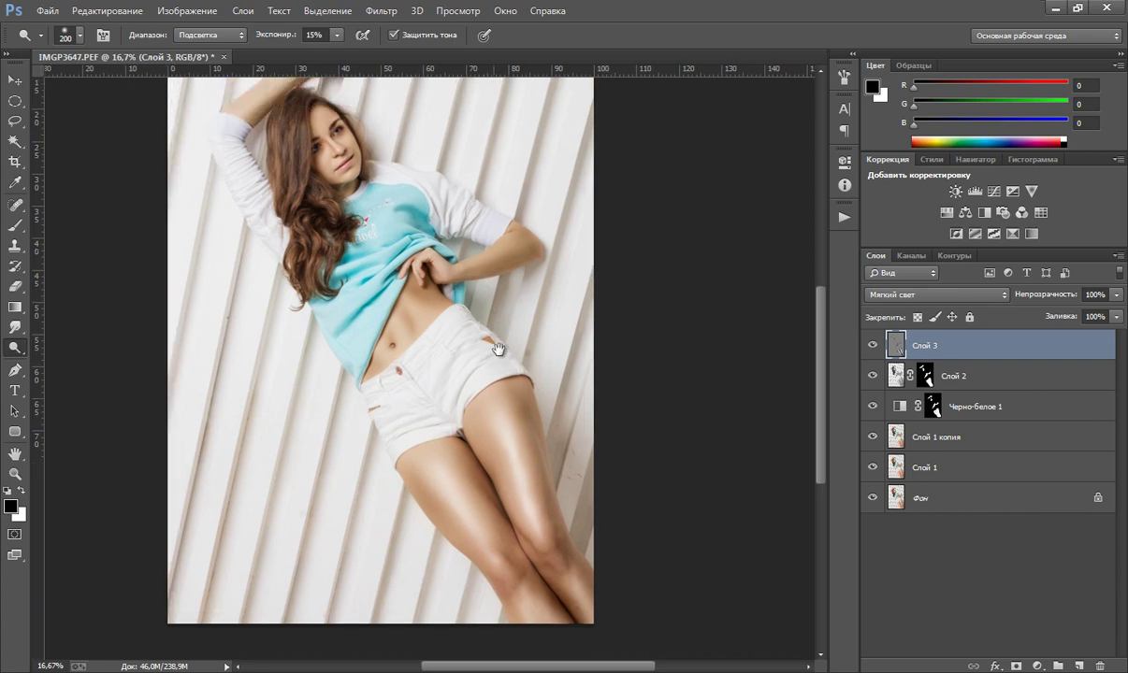
scroll(511, 403, "up", 5)
key("bracketleft")
key("bracketleft")
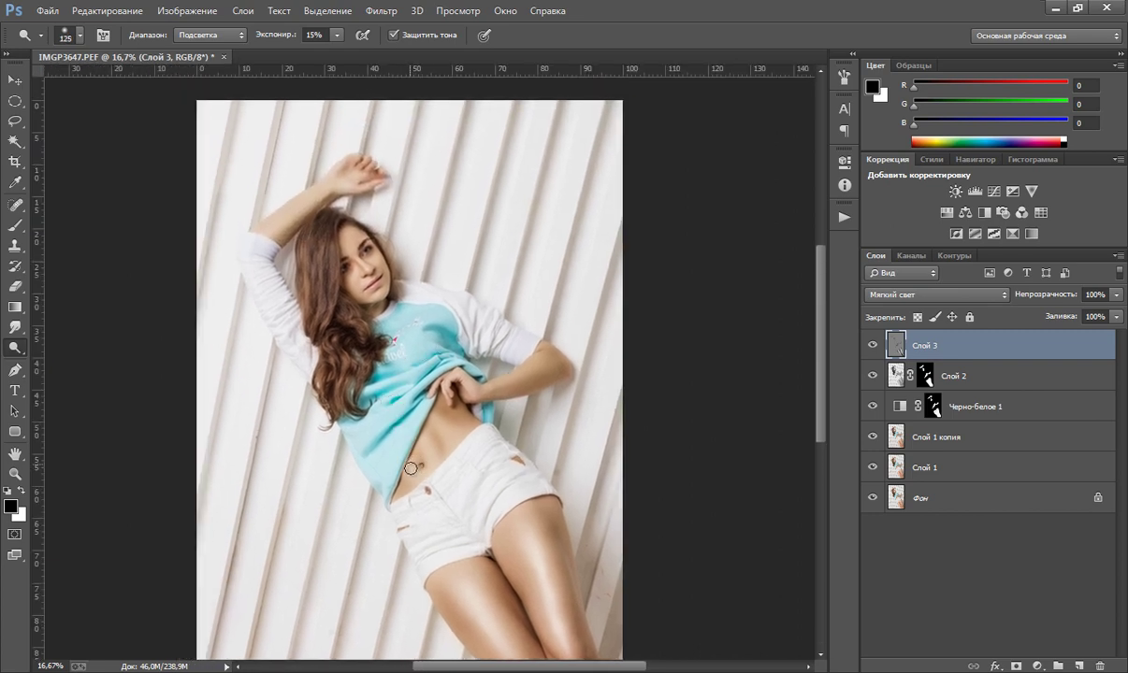
key("bracketright")
key("bracketright")
left_click_drag(533, 333, 542, 372)
key("bracketleft")
key("bracketleft")
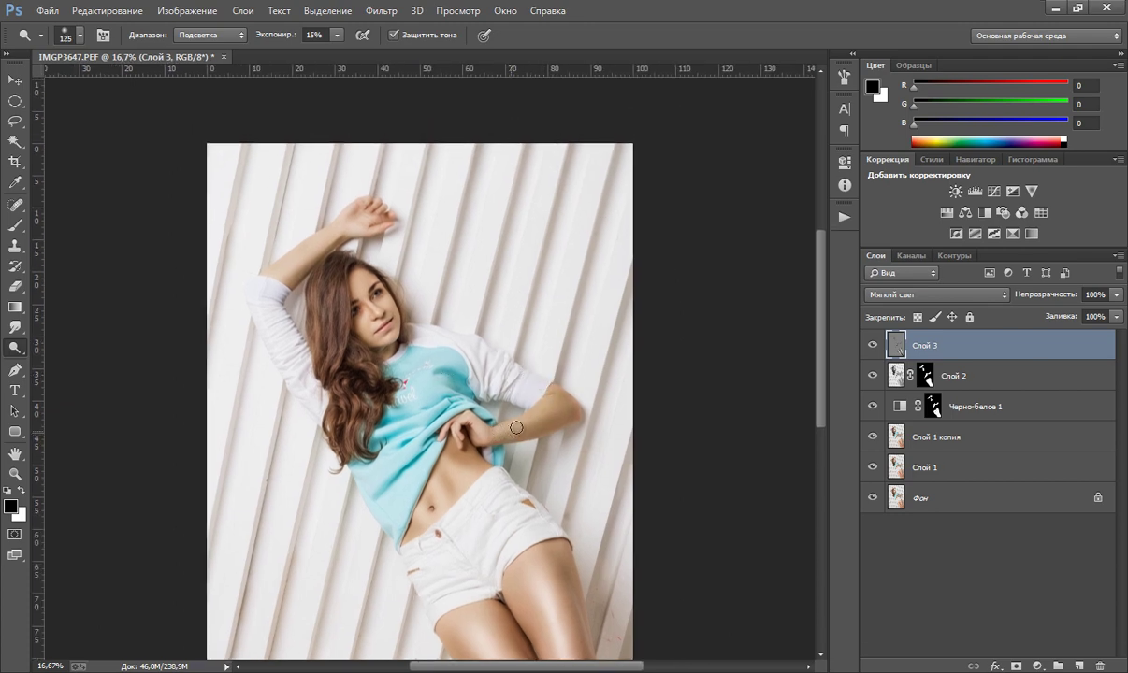
key("bracketright")
key("bracketright")
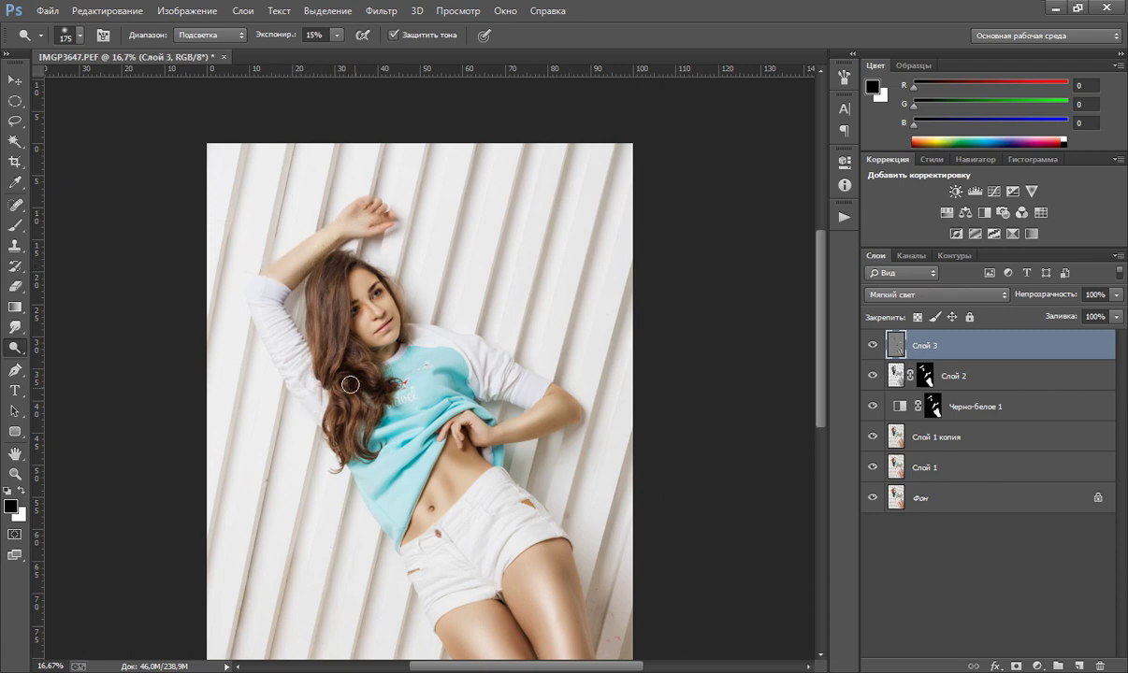
key("bracketleft")
key("bracketleft")
- Zoom to 33.3% on the face and brighten the forehead with a 150 dodge brush
left_click(18, 477)
left_click(374, 306)
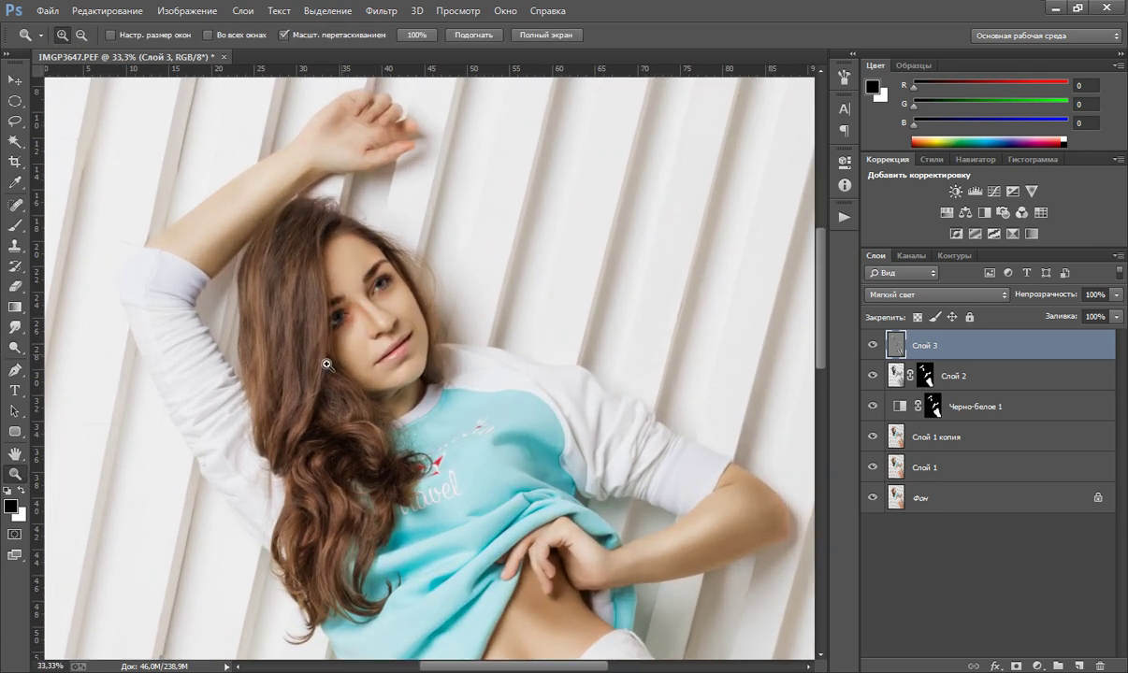
left_click(15, 348)
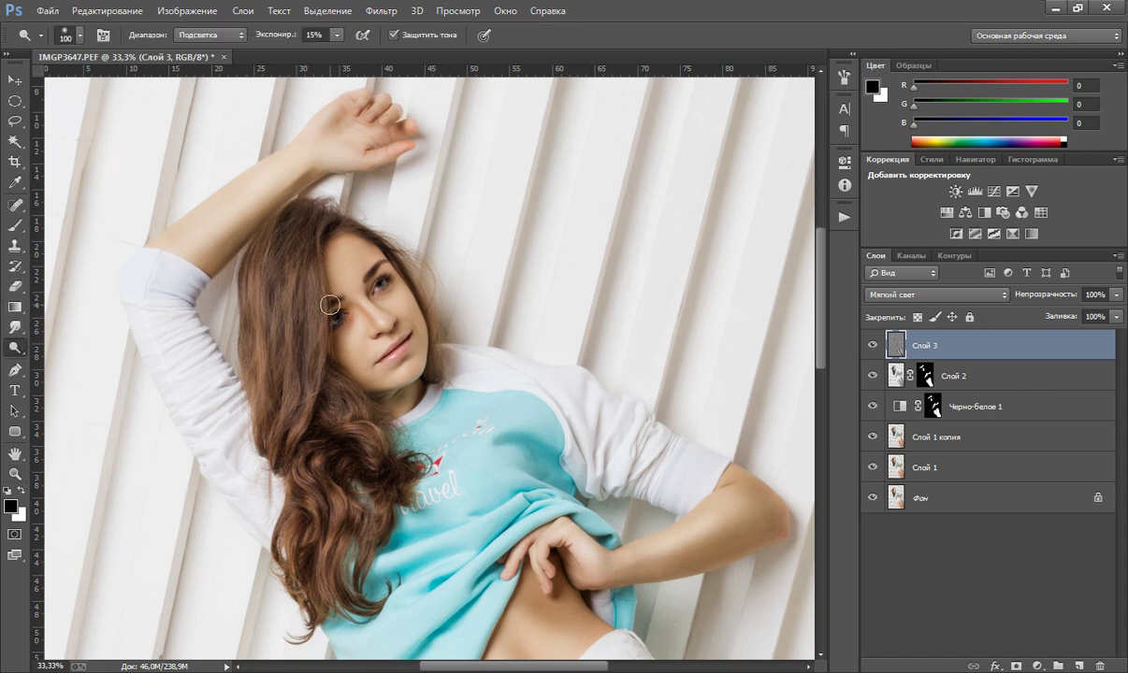
key("bracketright")
key("bracketright")
left_click_drag(342, 272, 344, 255)
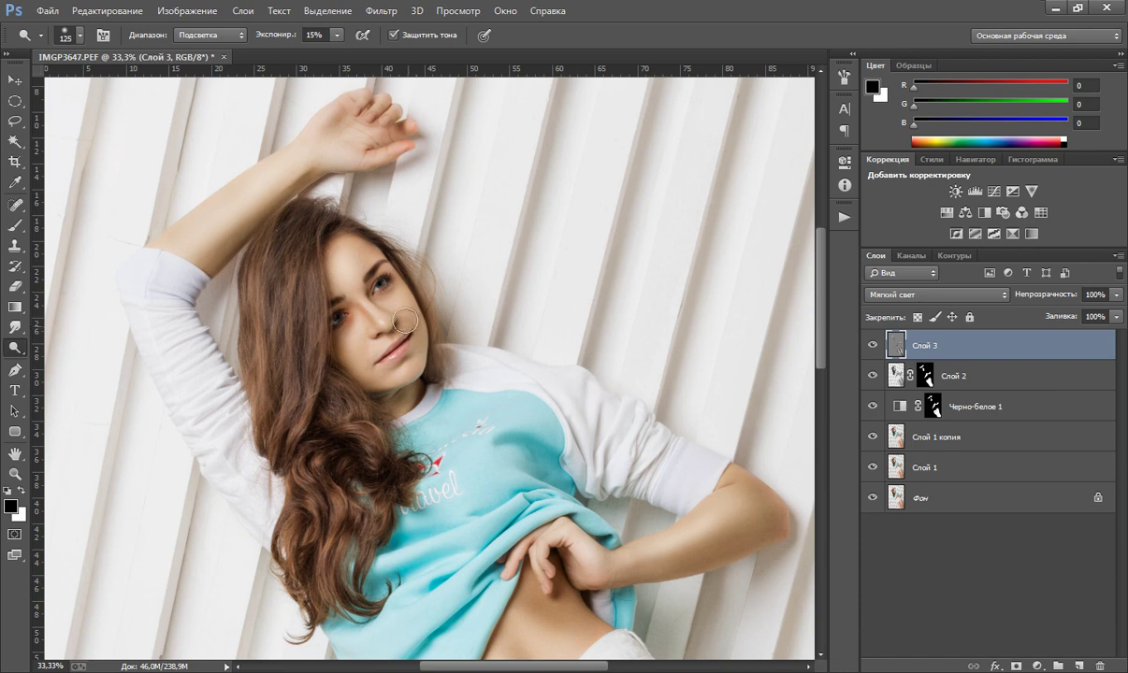
- Adjust the dodge brush between 100 and 150 and bring the lower body into view
key("bracketleft")
key("bracketleft")
key("bracketleft")
key("bracketleft")
key("bracketleft")
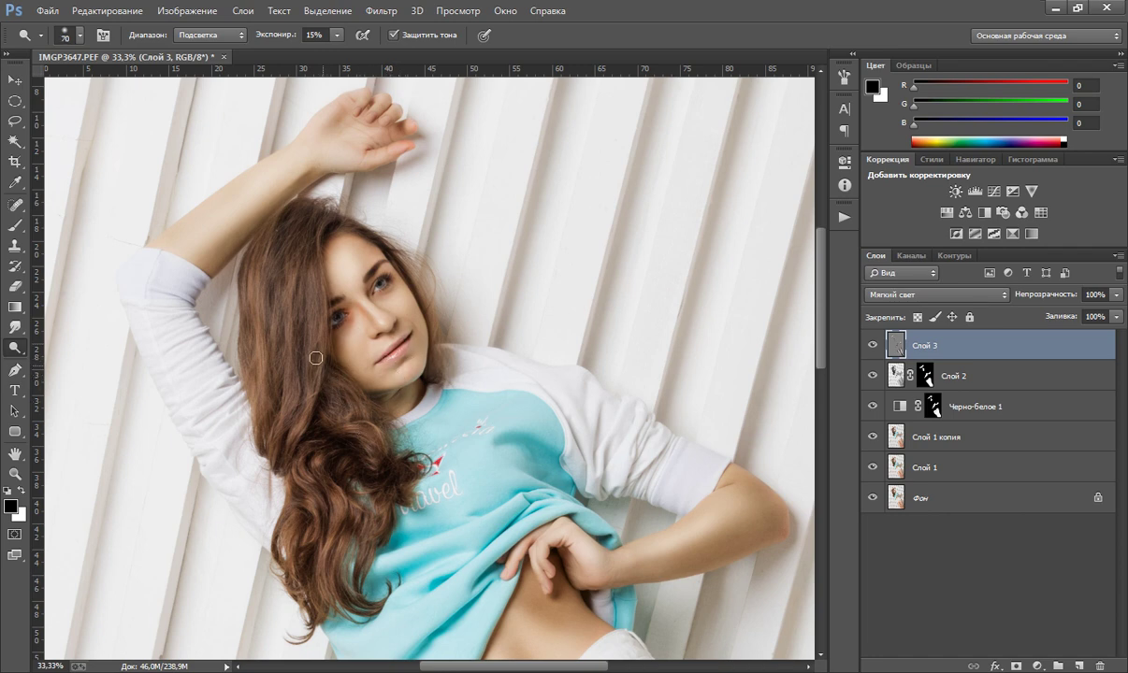
key("bracketright")
key("bracketright")
key("bracketright")
key("bracketleft")
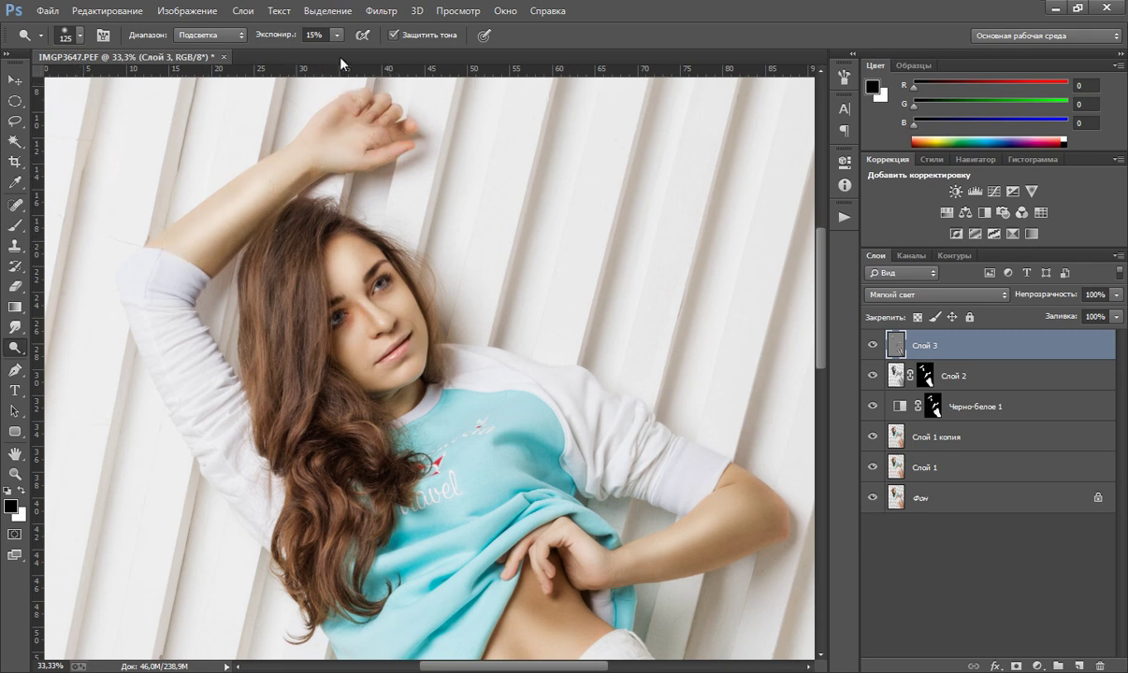
key("bracketleft")
key("bracketleft")
key("bracketleft")
key("bracketleft")
left_click_drag(233, 309, 244, 168)
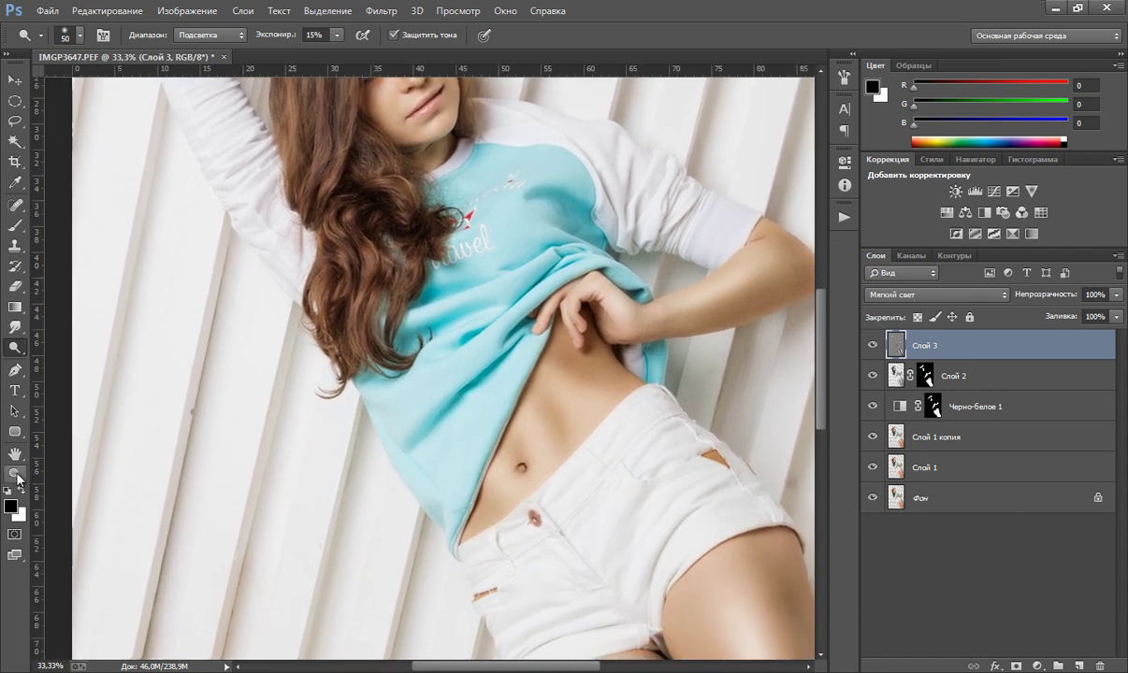
key("ctrl+space")
- Fit and zoom out the view, compare Слой 3 on and off, then pick the burn tool
right_click(326, 310)
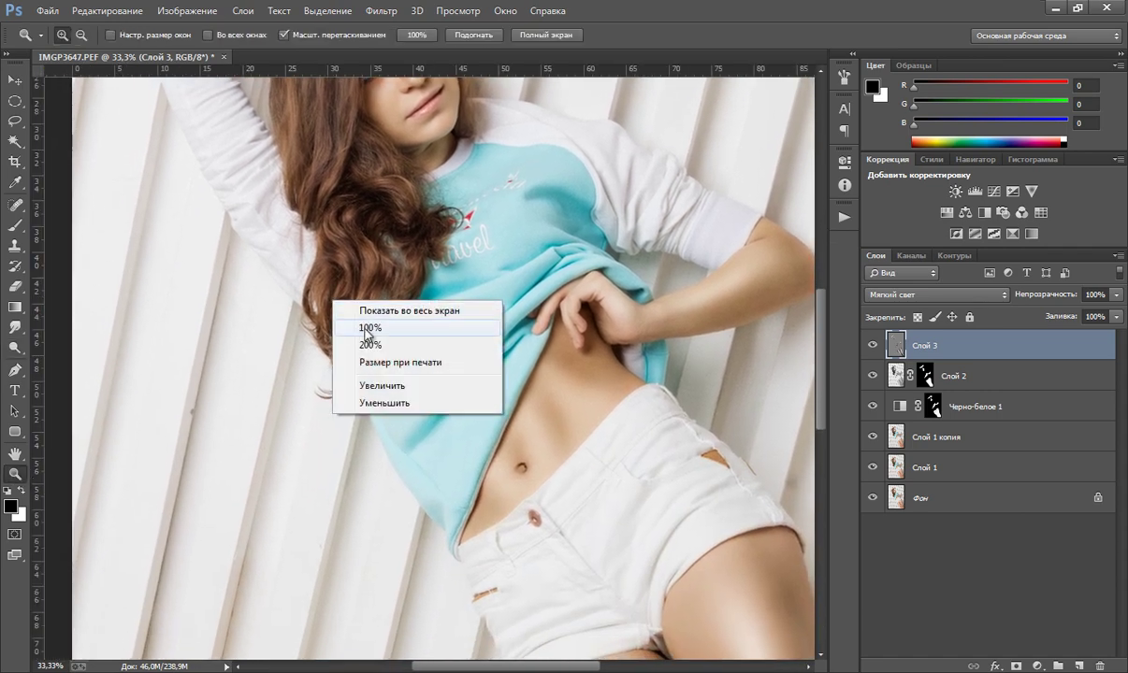
left_click(355, 308)
right_click(356, 260)
left_click(393, 362)
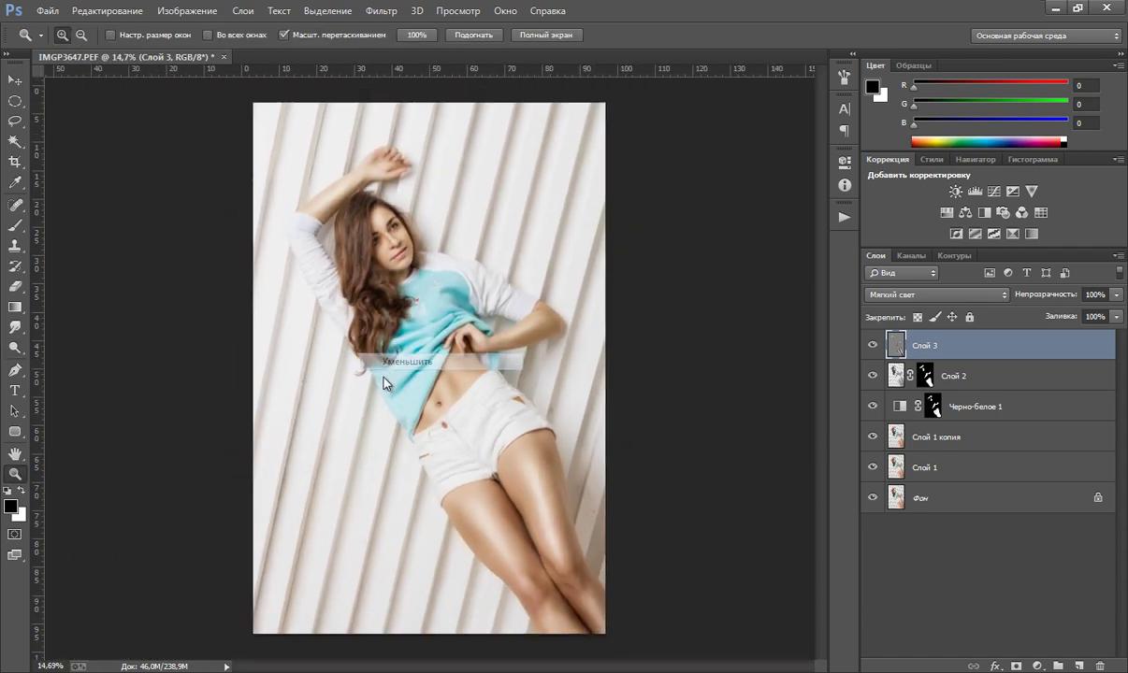
left_click(873, 346)
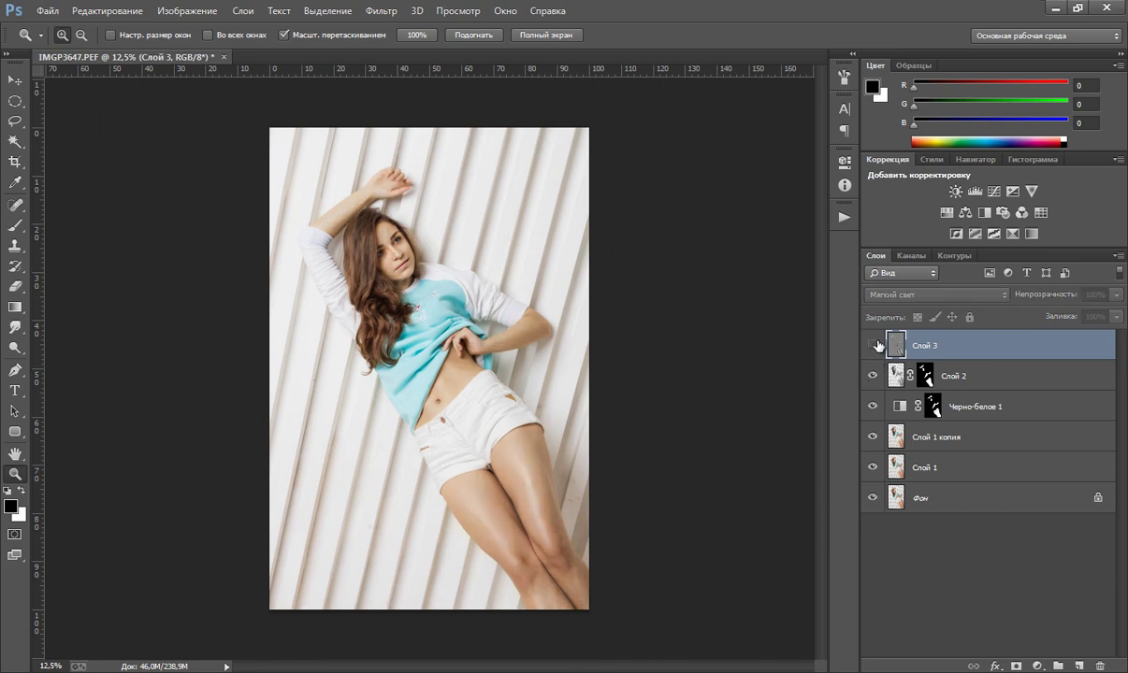
left_click(873, 346)
left_click(875, 345)
left_click(875, 345)
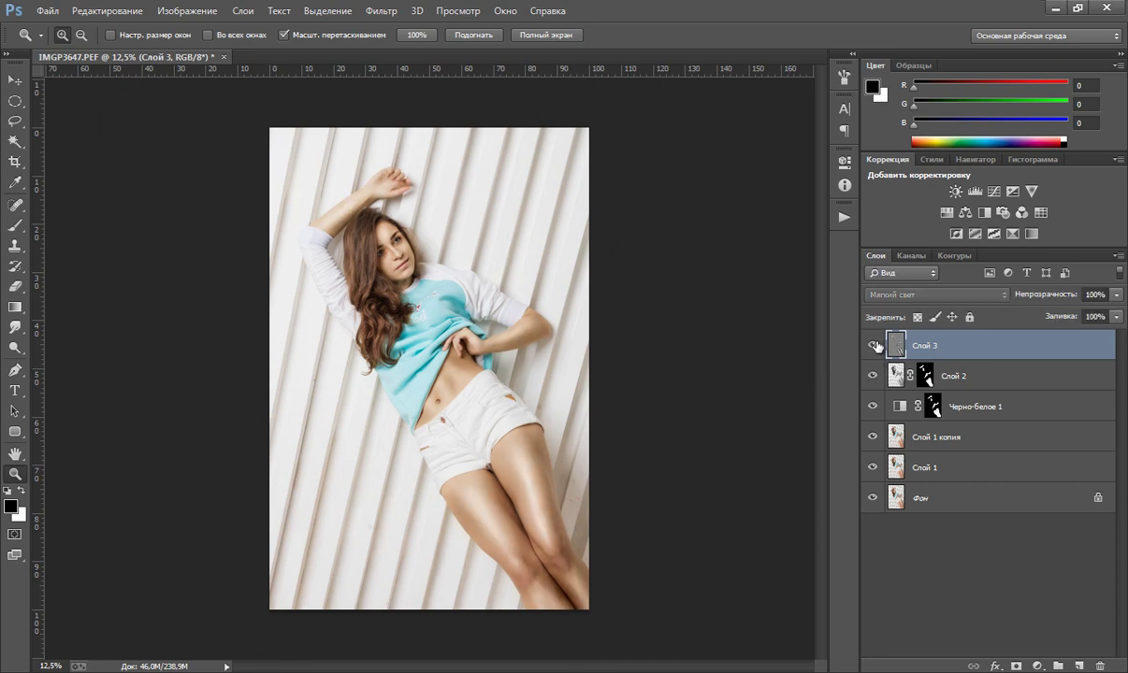
left_click(433, 330)
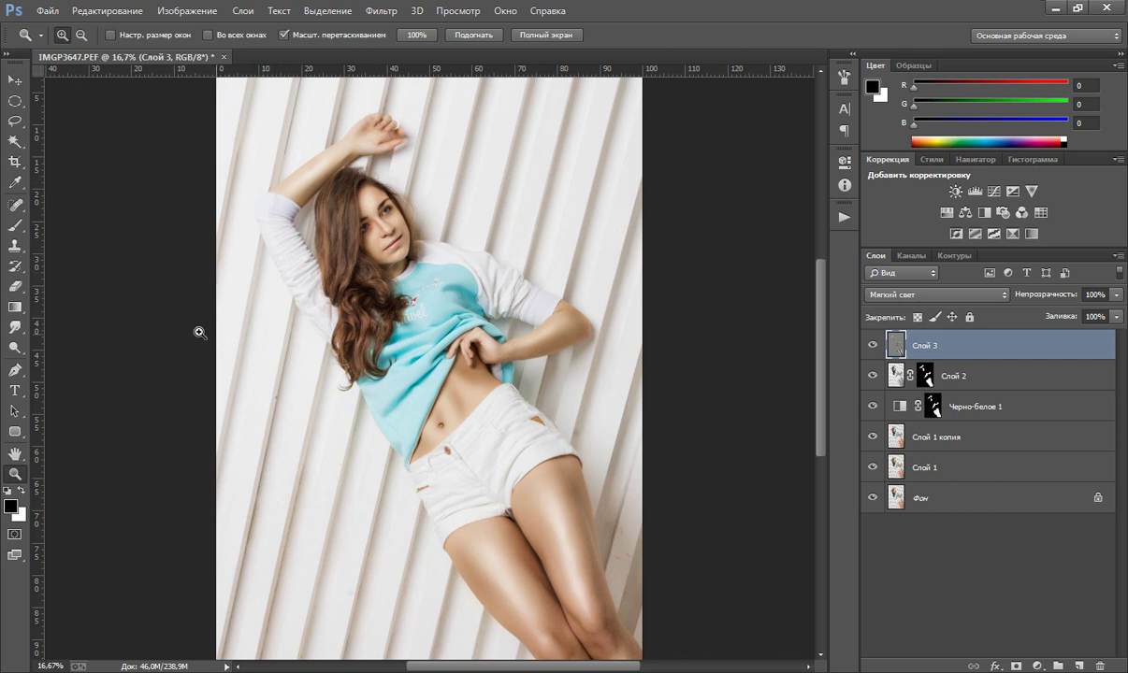
left_click_drag(15, 347, 54, 359)
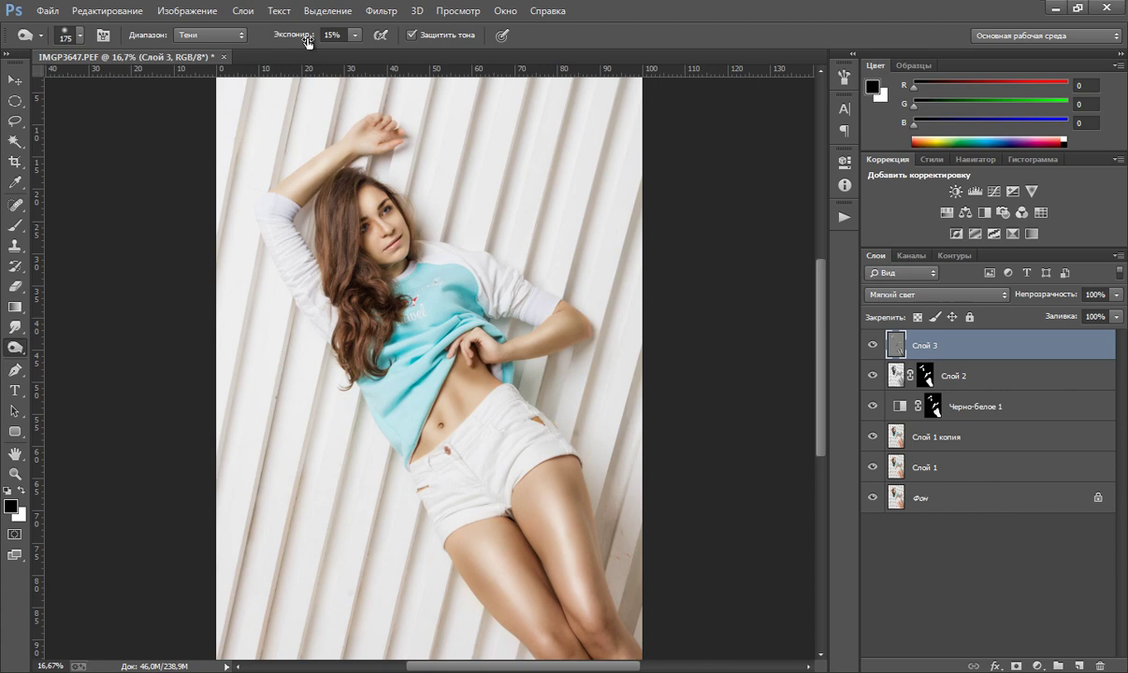
- Set burning to Shadows at 36% exposure, zoom to 25%, and size the brush to 90
left_click(355, 35)
key("z")
left_click(381, 284)
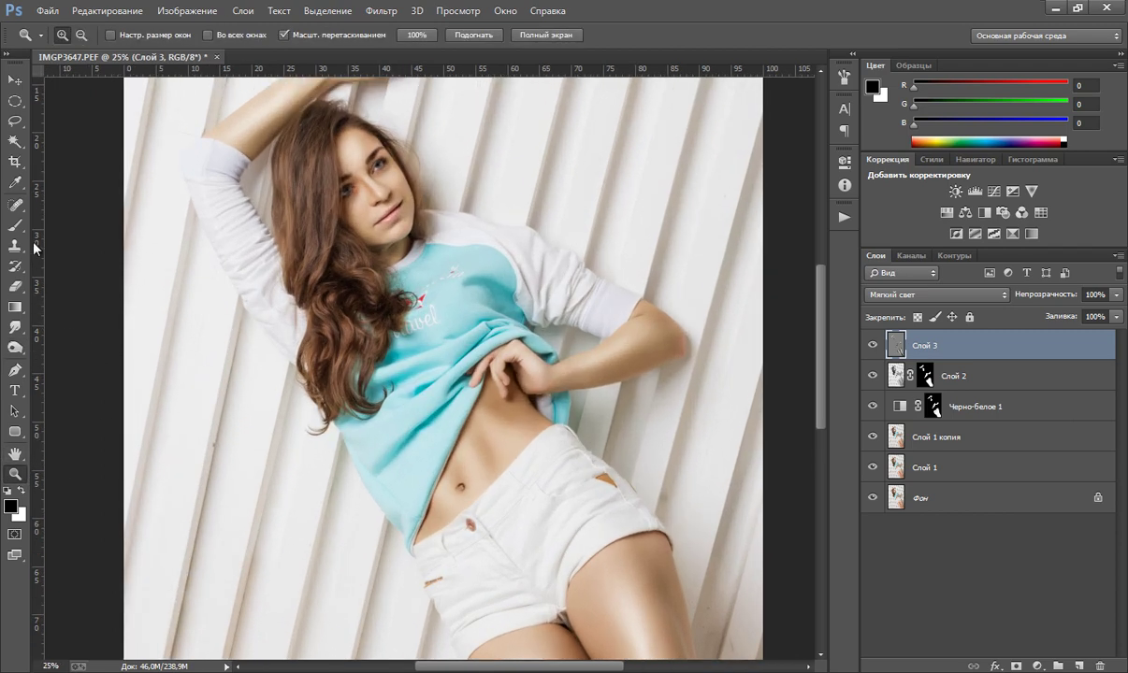
left_click(15, 347)
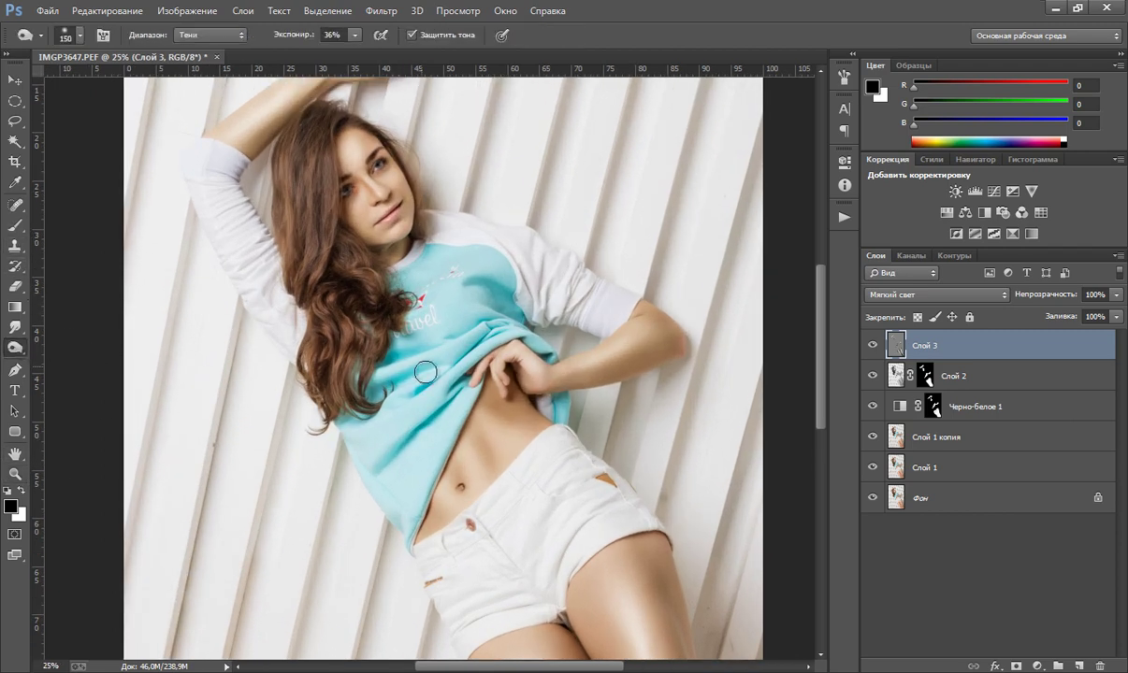
key("bracketleft")
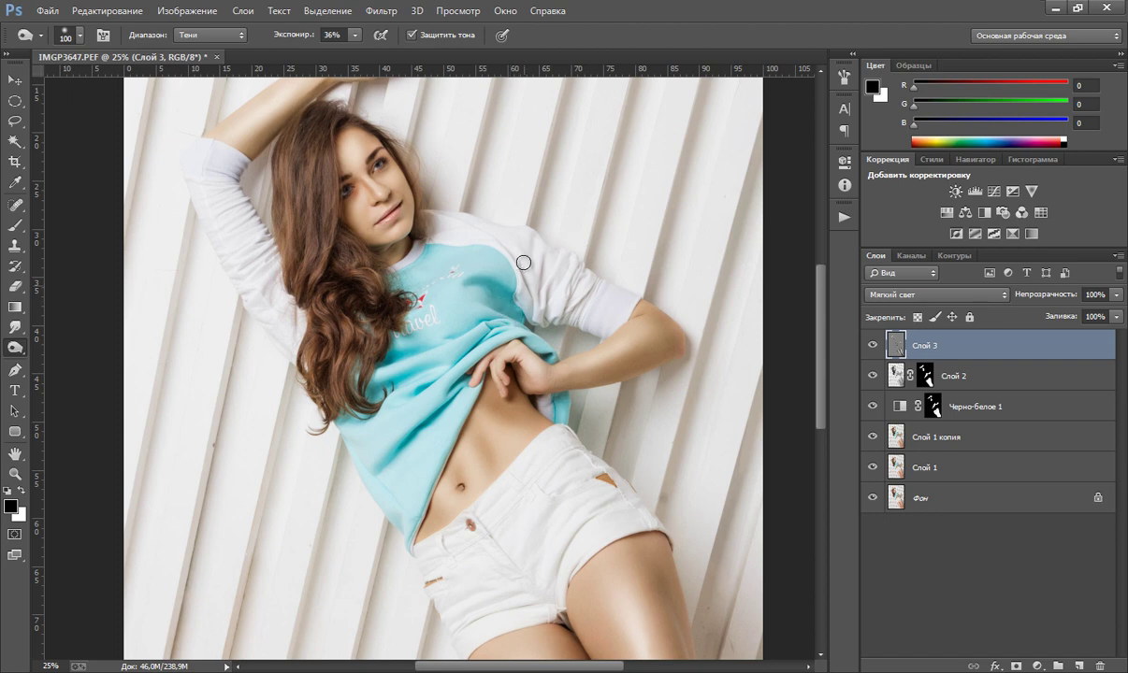
key("bracketleft")
key("bracketleft")
key("bracketleft")
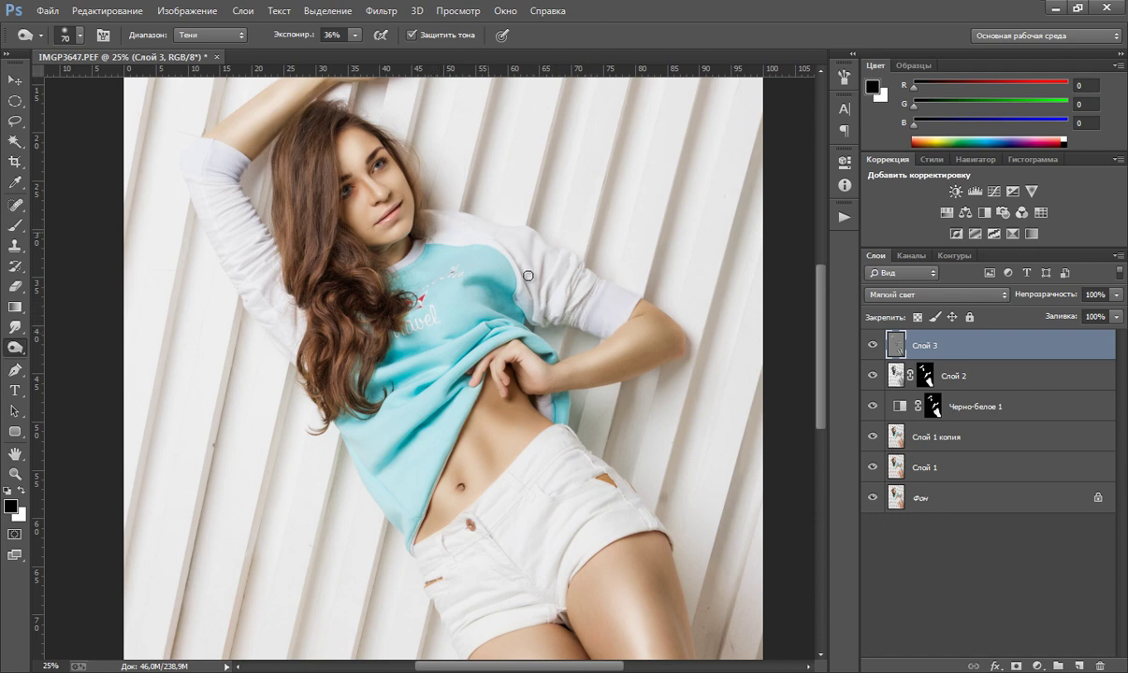
key("bracketright")
key("bracketright")
key("bracketright")
key("bracketleft")
- Darken the shirt sleeve shading, burn the shorts with a 70 brush, and compare Слой 3 on/off
mouse_move(256, 275)
left_mouse_down()
mouse_move(269, 259)
mouse_move(234, 259)
mouse_move(246, 252)
mouse_move(246, 271)
mouse_move(212, 156)
mouse_move(194, 168)
mouse_move(228, 252)
left_mouse_up()
scroll(338, 365, "down", 1)
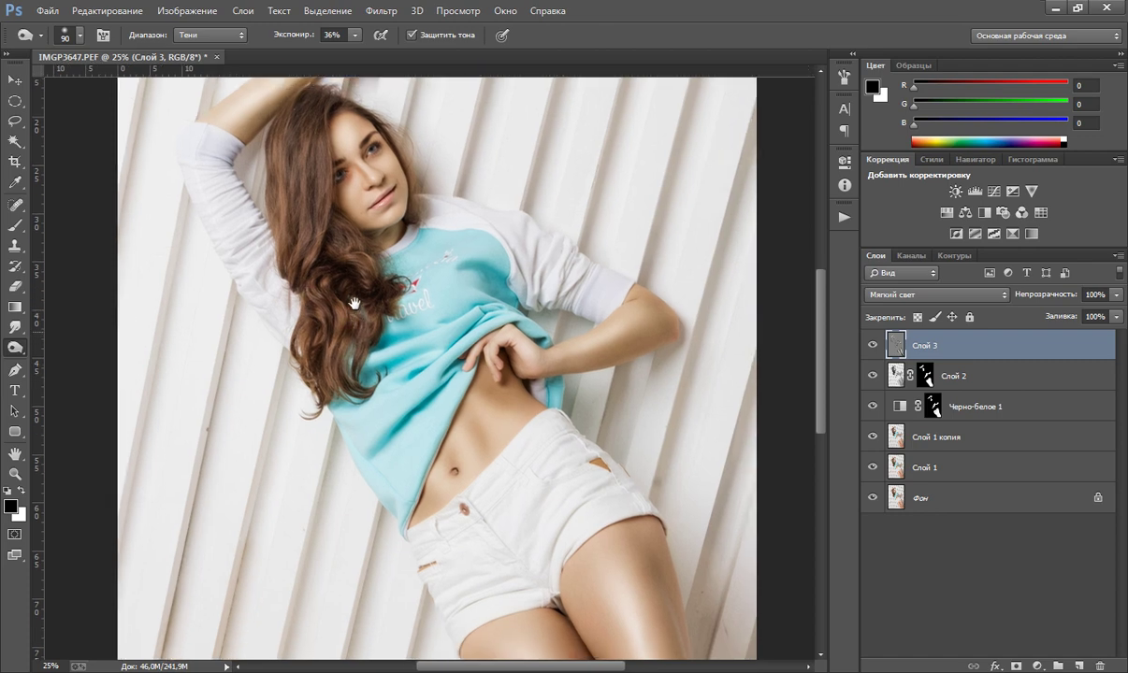
scroll(420, 374, "down", 2)
scroll(506, 401, "down", 2)
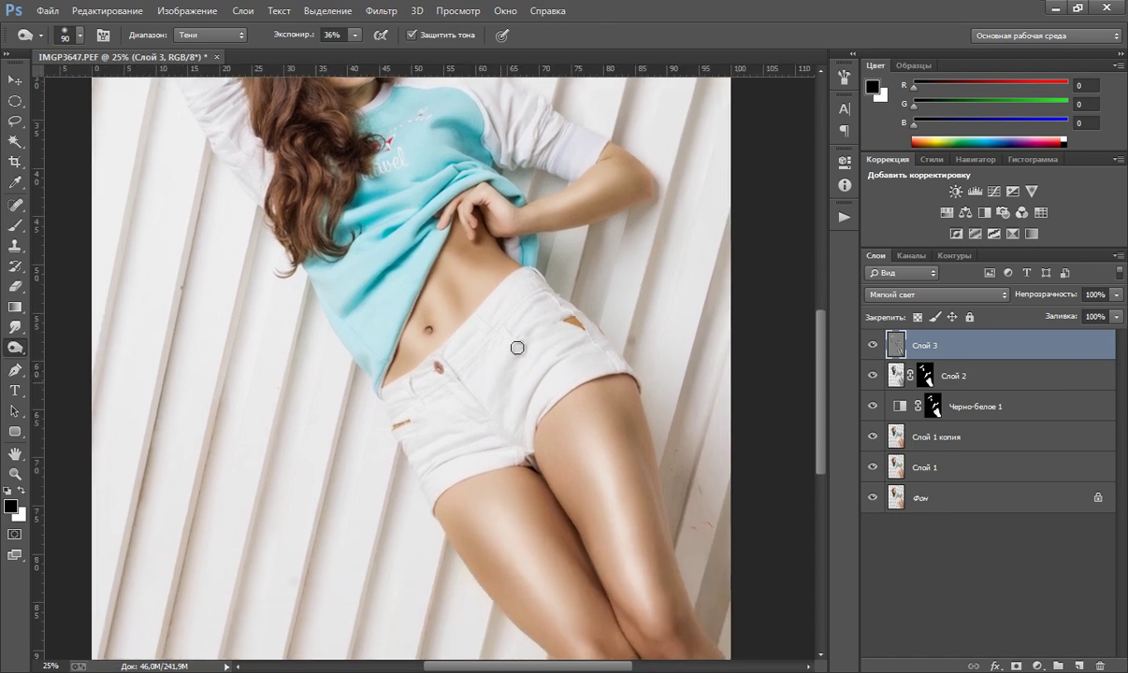
left_click_drag(558, 362, 525, 400)
key("bracketleft")
key("bracketleft")
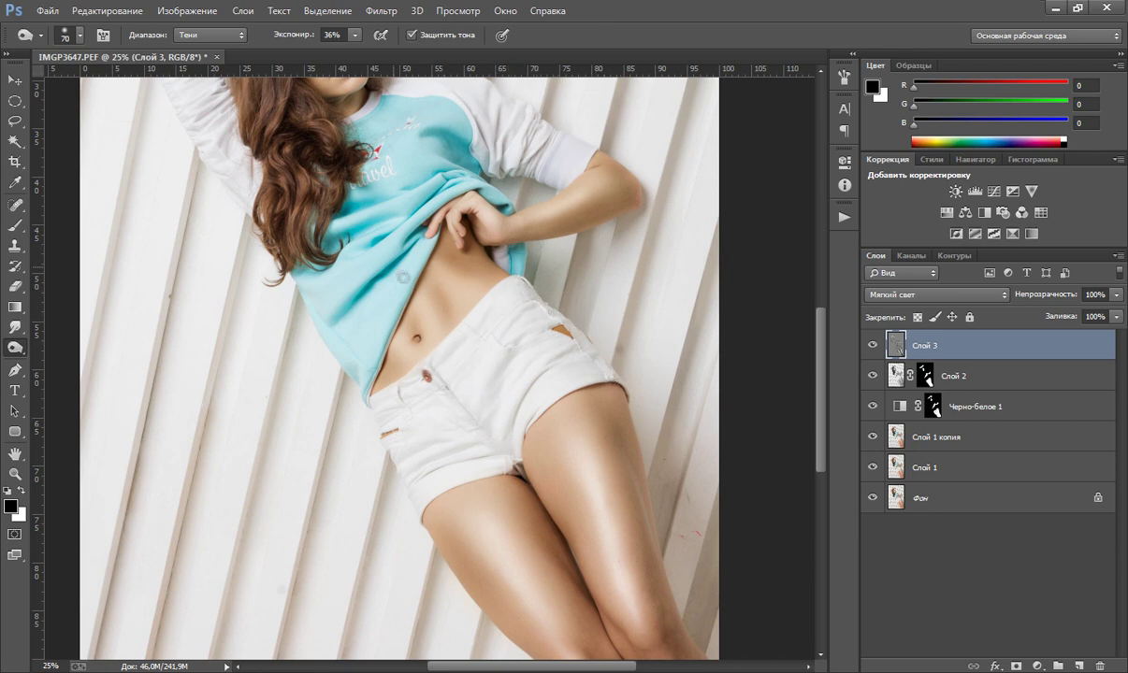
left_click(875, 347)
left_click(875, 347)
left_click(875, 347)
left_click_drag(256, 244, 293, 301)
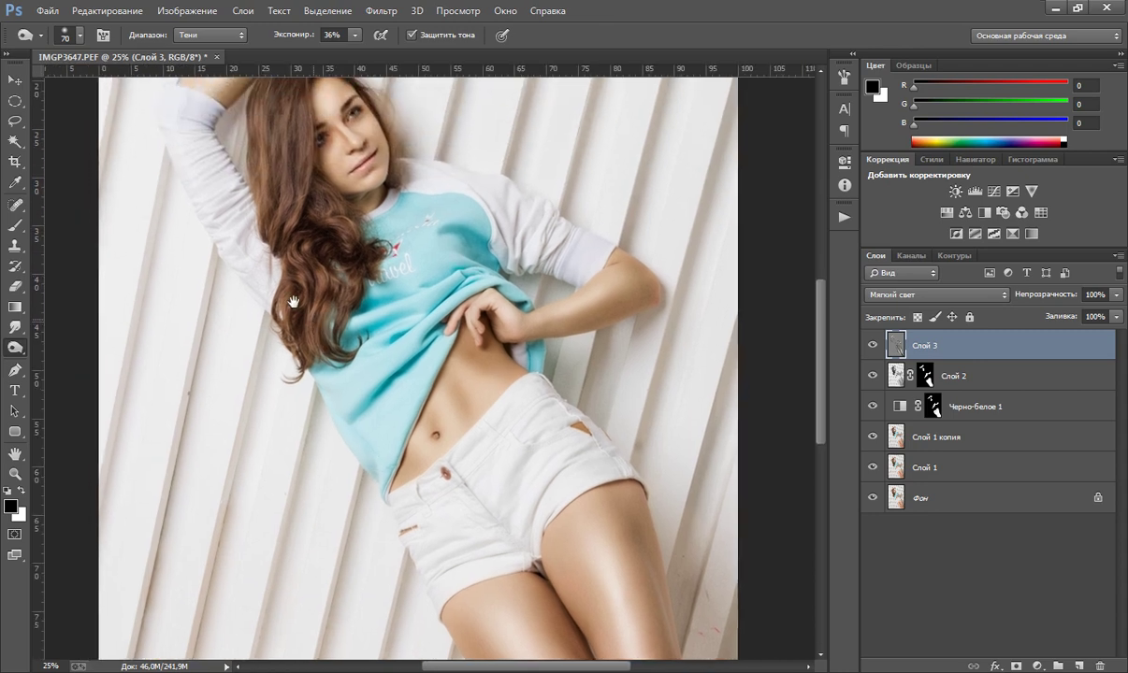
- Switch to Dodge at 30% exposure and brighten a patch of the turquoise shirt
right_click(15, 345)
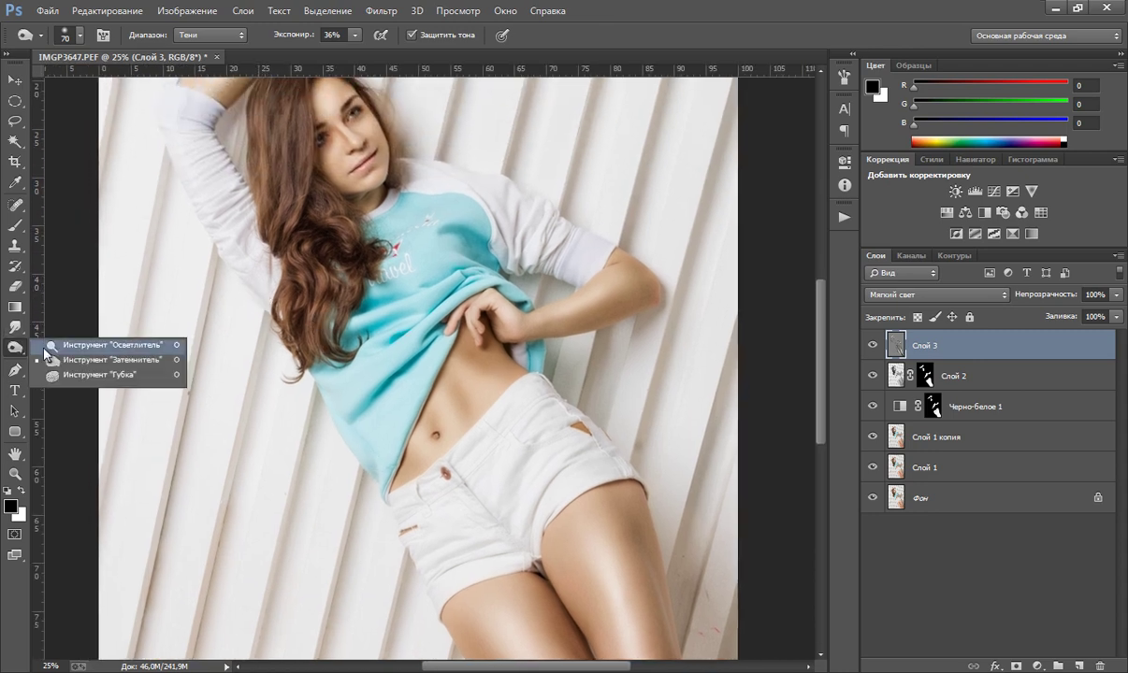
left_click(56, 346)
left_click(353, 35)
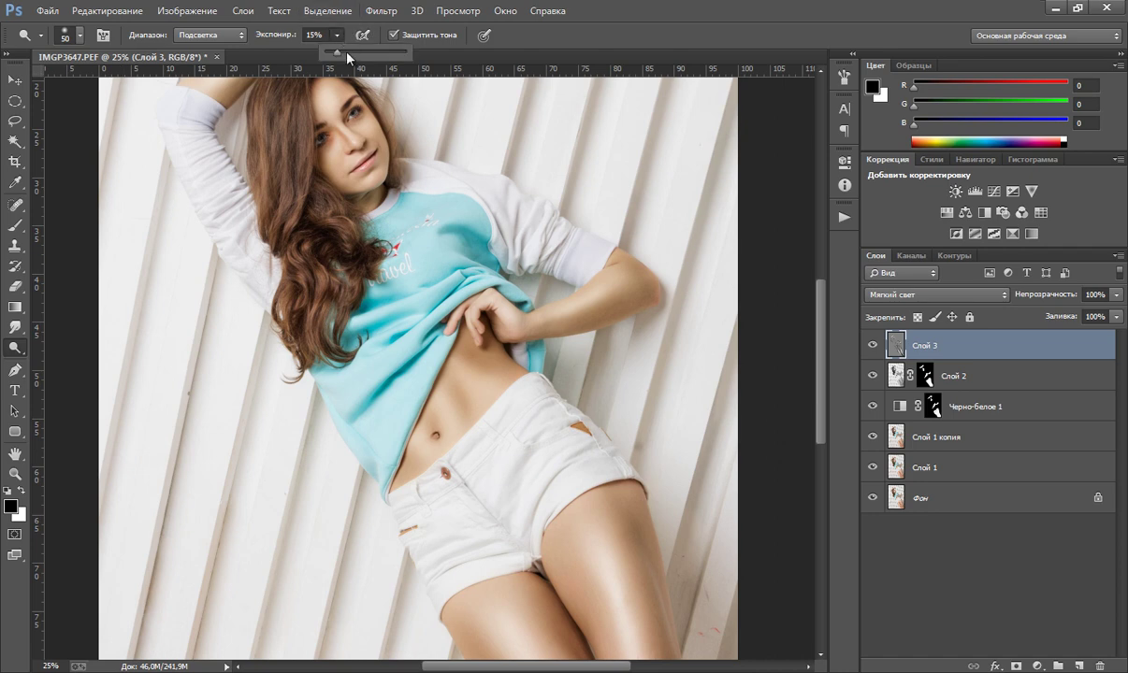
left_click(588, 14)
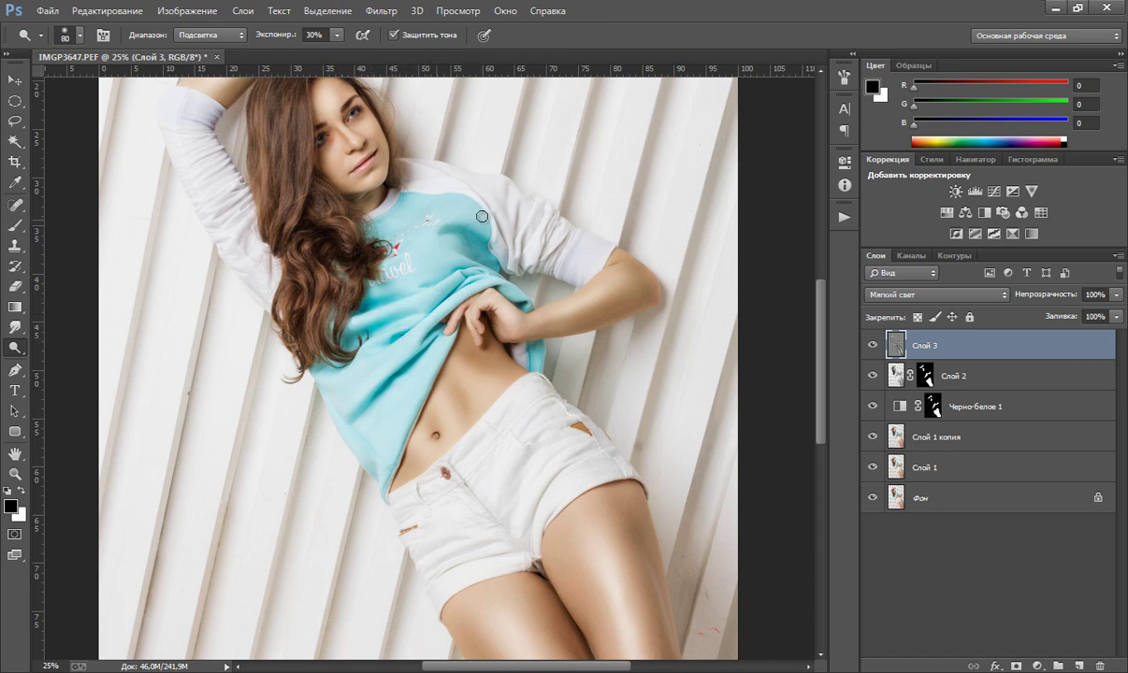
mouse_move(482, 216)
left_mouse_down()
mouse_move(490, 227)
mouse_move(519, 191)
mouse_move(369, 318)
left_mouse_up()
- Shrink the brush to 125 and lighten the orange pocket notch on the shorts
key("ctrl+r")
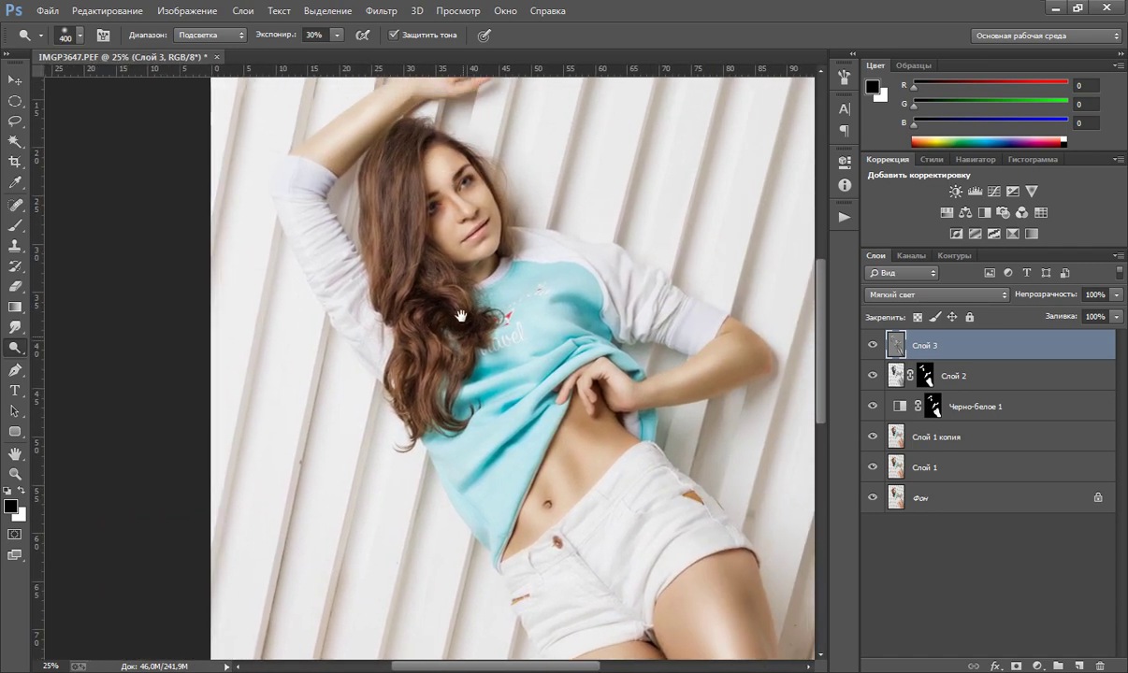
key("bracketleft")
key("bracketleft")
key("bracketleft")
key("bracketleft")
key("bracketleft")
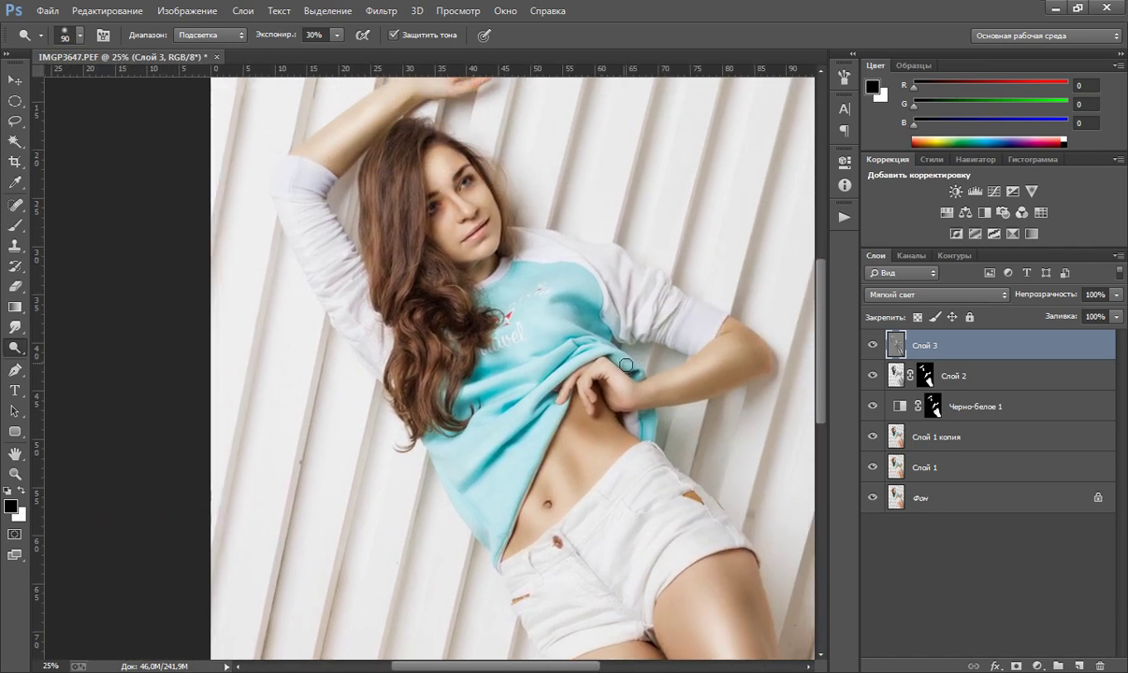
key("bracketleft")
key("bracketleft")
key("bracketleft")
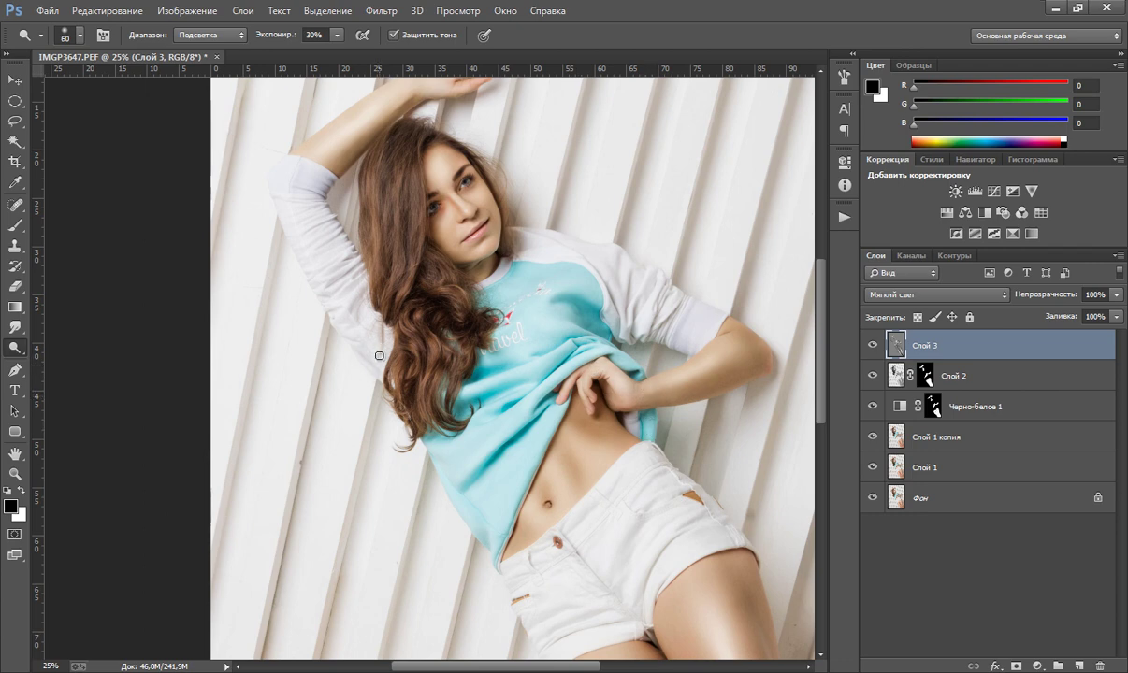
left_click_drag(489, 279, 430, 322)
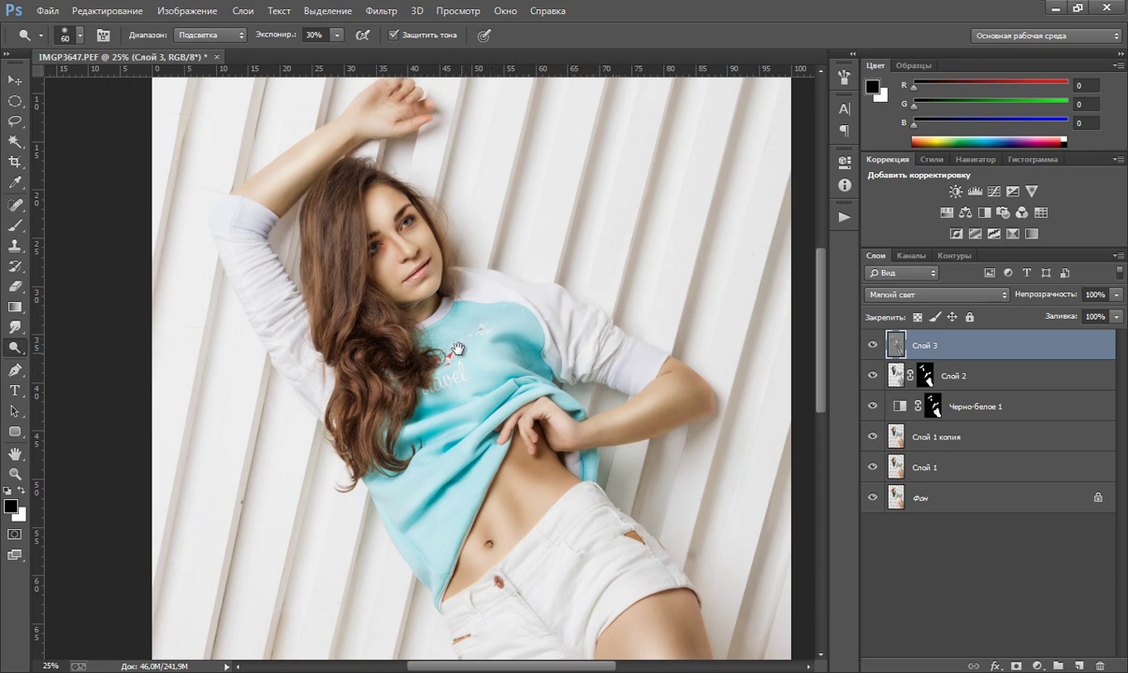
left_click_drag(457, 349, 447, 303)
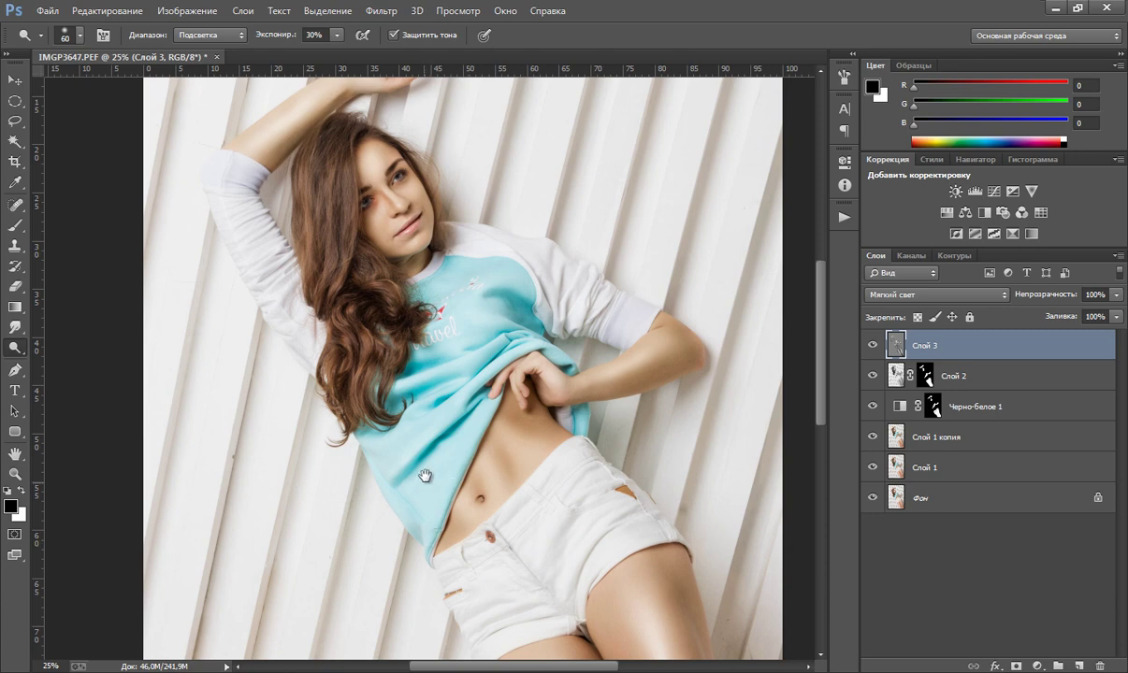
scroll(412, 449, "down", 3)
scroll(412, 449, "right", 2)
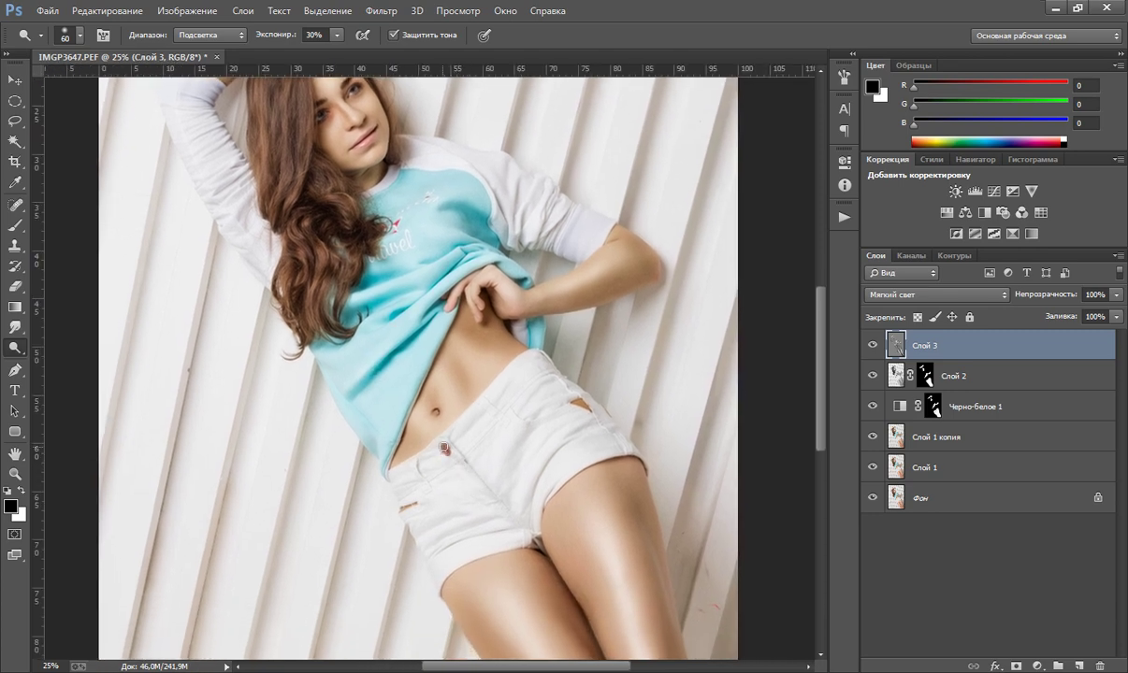
left_click_drag(559, 391, 584, 408)
left_click(15, 473)
- Fit the photo on screen, zoom out a step, and compare Слой 3 hidden and shown
right_click(475, 246)
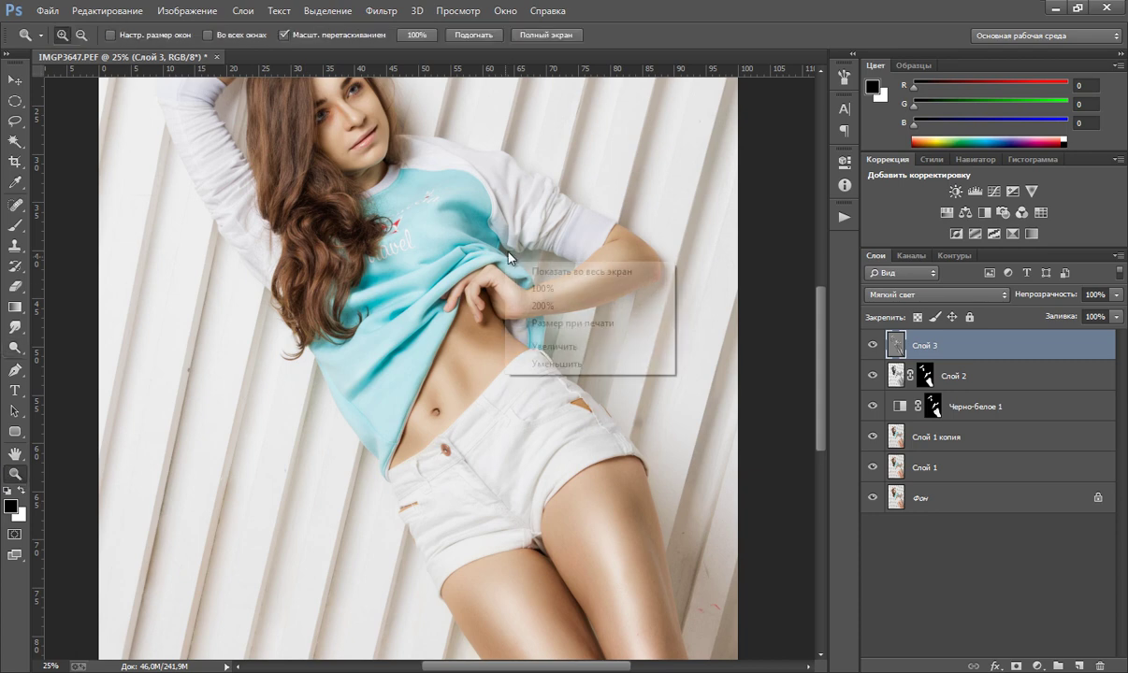
left_click(519, 257)
right_click(408, 347)
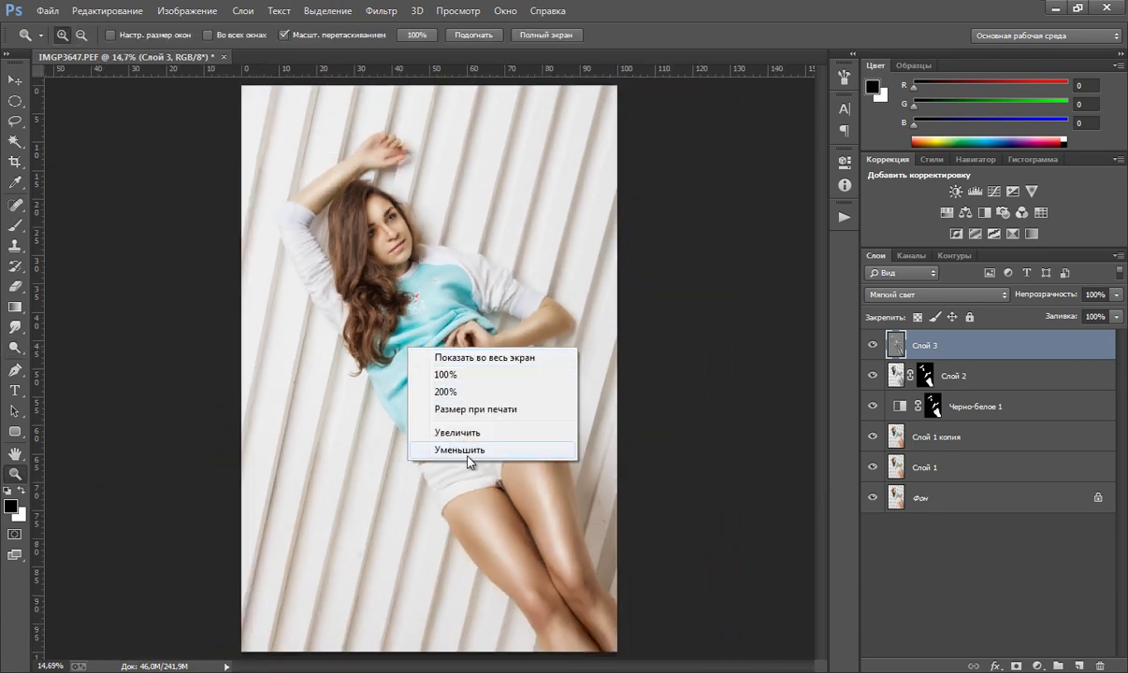
left_click(460, 451)
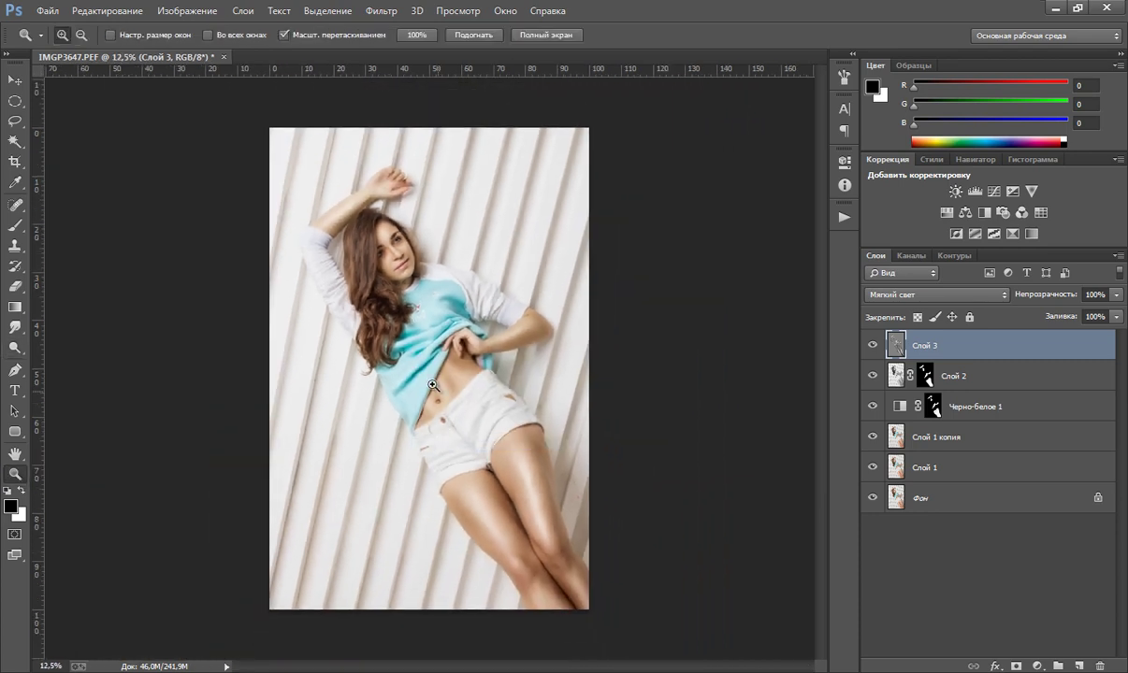
left_click(873, 347)
left_click(873, 347)
- Set Слой 3's opacity to 89%
left_click(1118, 298)
left_click_drag(1118, 299, 1101, 316)
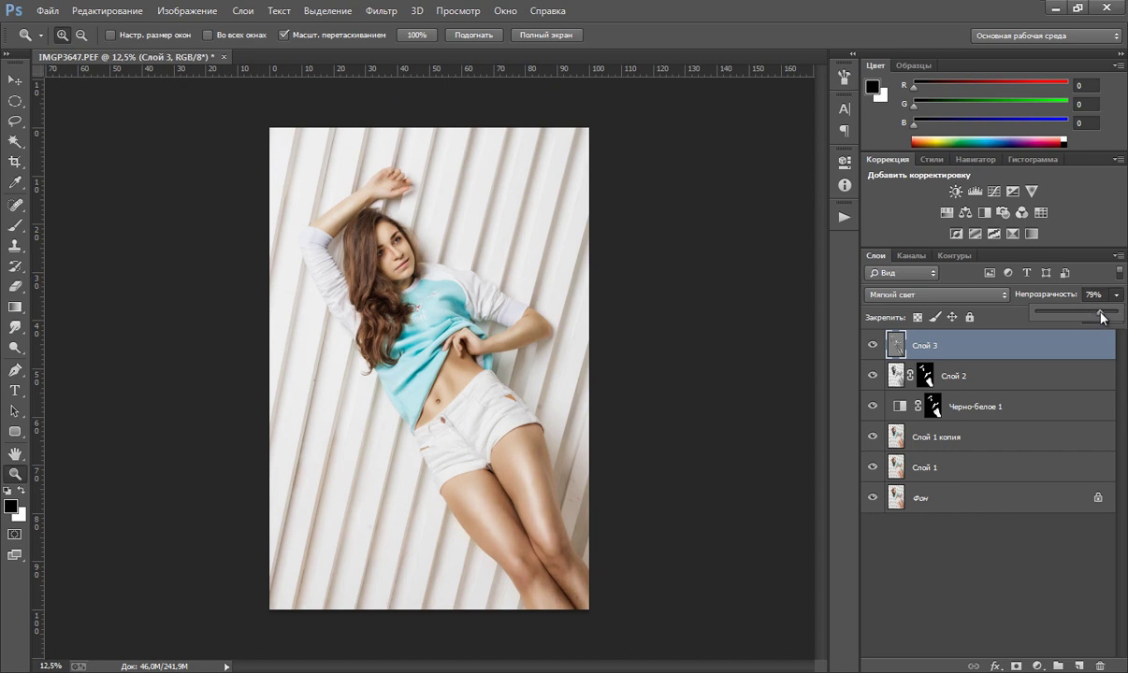
left_click_drag(1100, 317, 1107, 317)
left_click(829, 331)
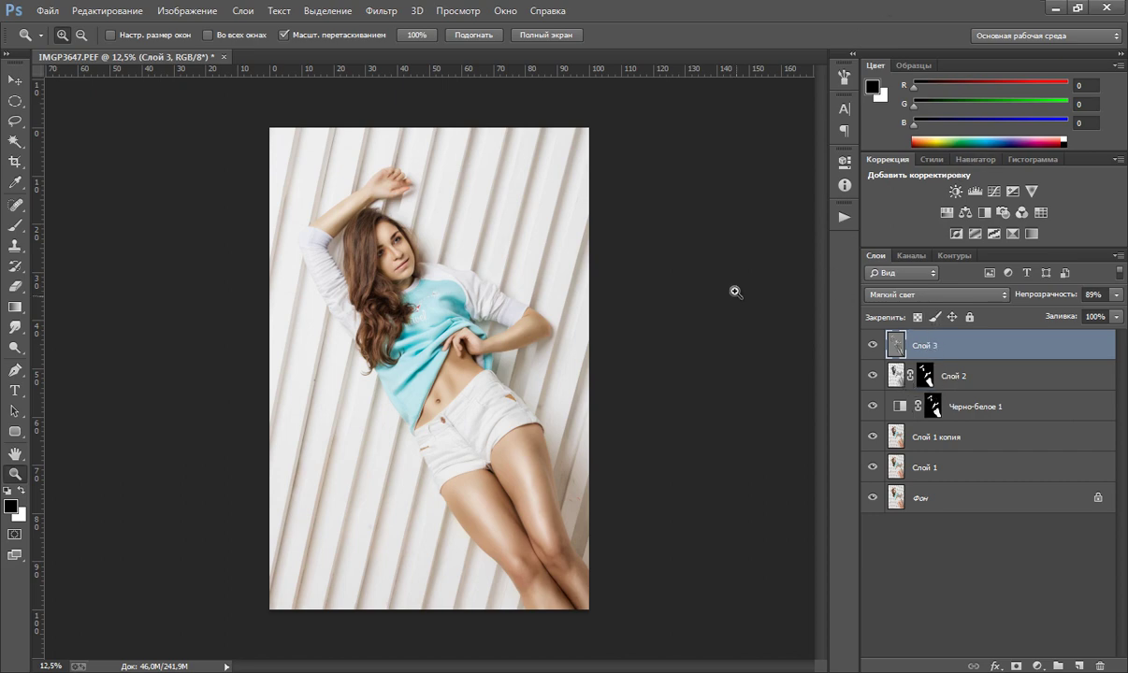
- Add a Brightness/Contrast adjustment layer with contrast 15, then toggle its visibility to compare
left_click(1038, 666)
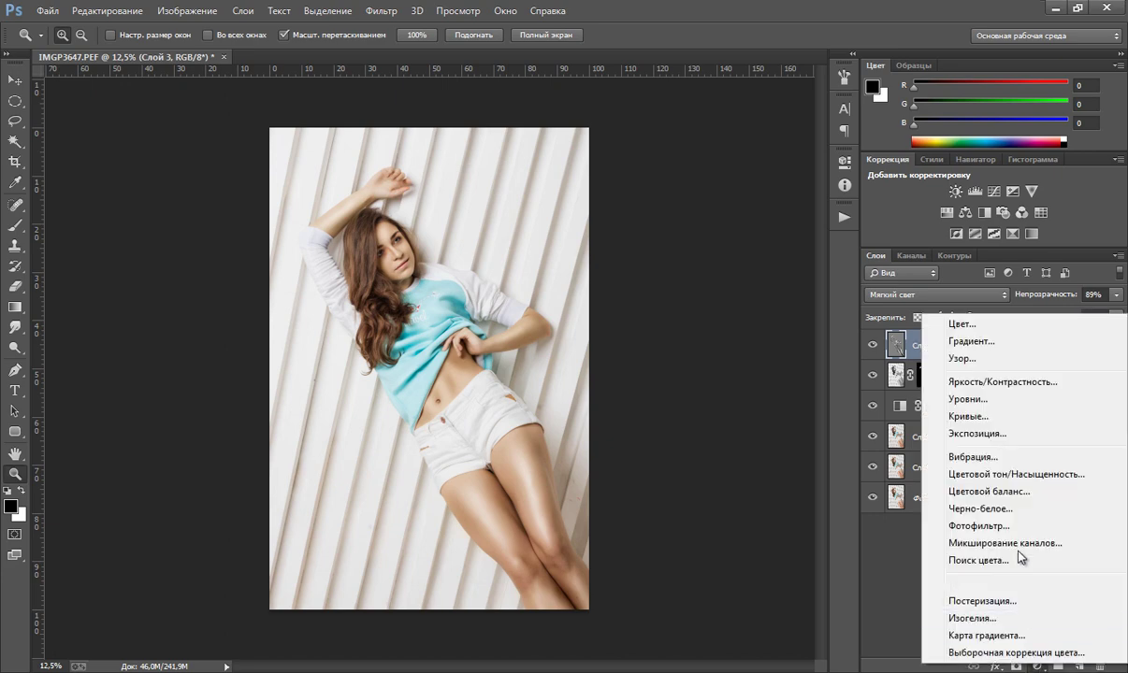
left_click(998, 381)
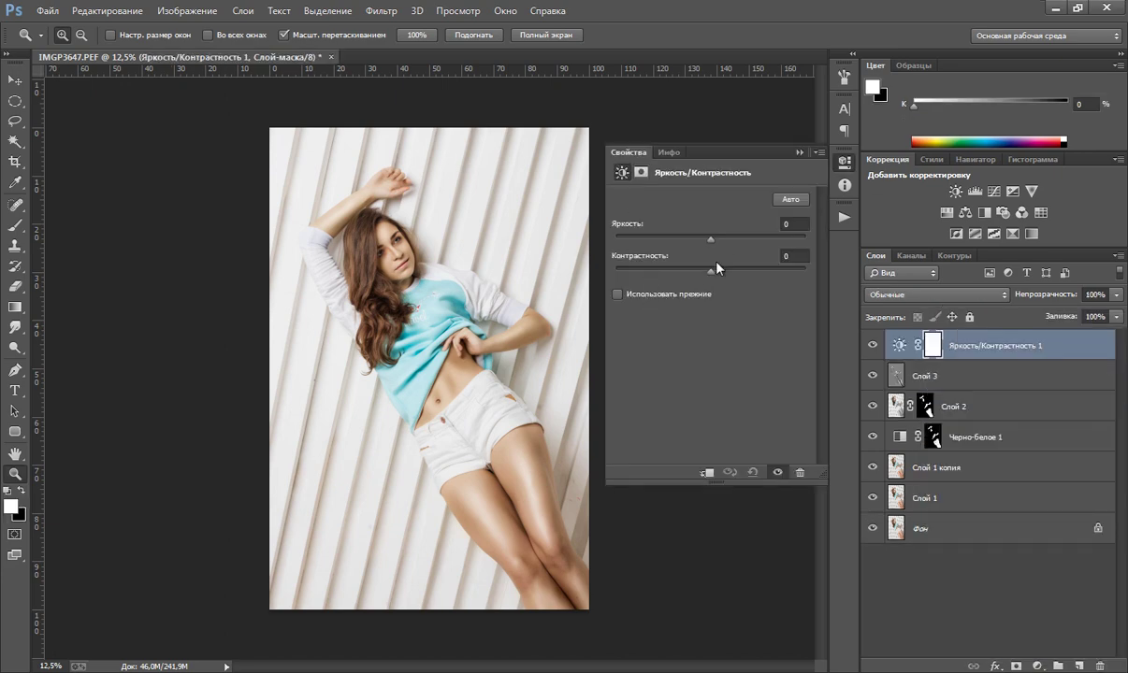
left_click_drag(712, 273, 719, 272)
left_click_drag(726, 274, 725, 272)
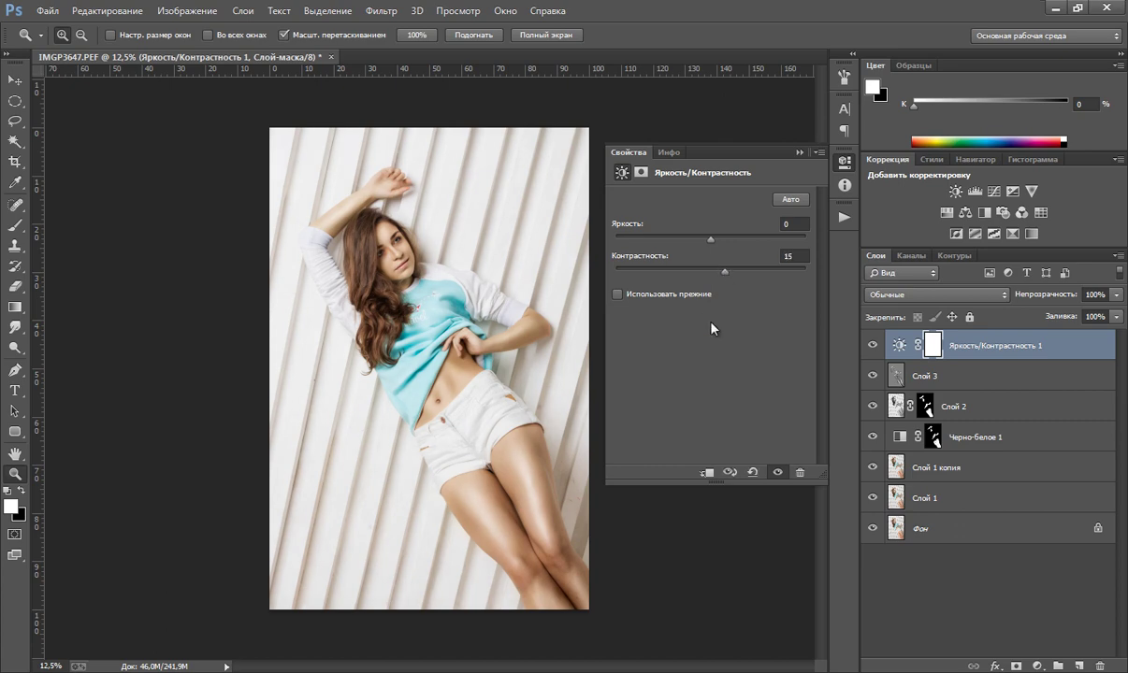
left_click(799, 152)
left_click(873, 346)
left_click(873, 346)
left_click(873, 345)
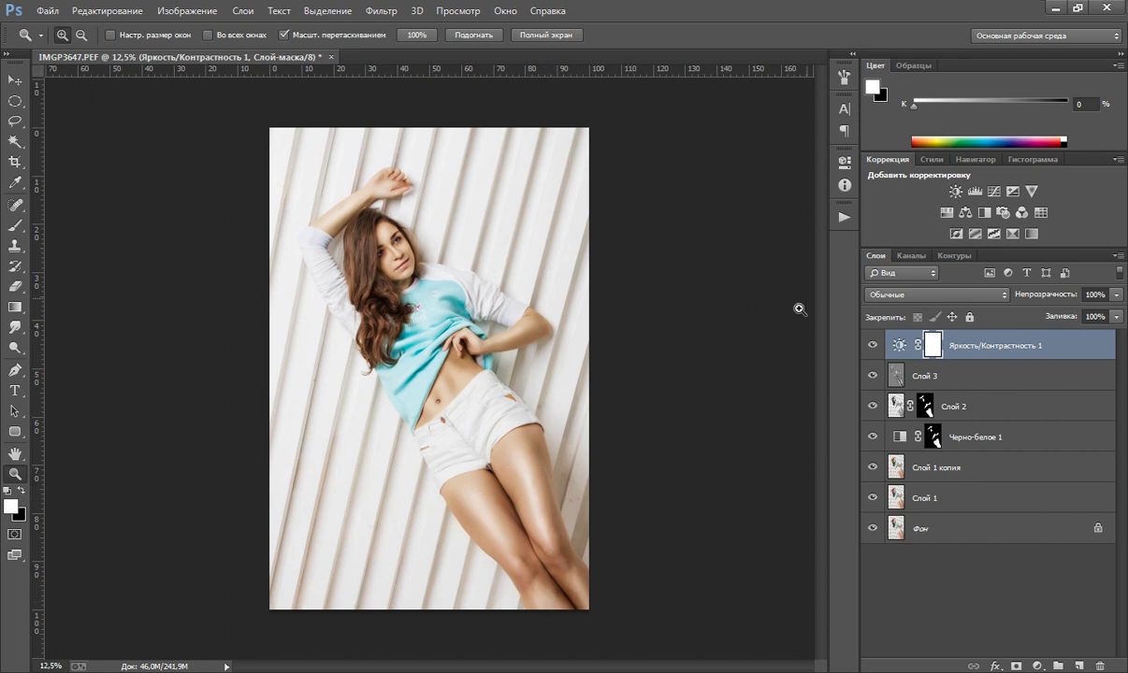
left_click(1038, 666)
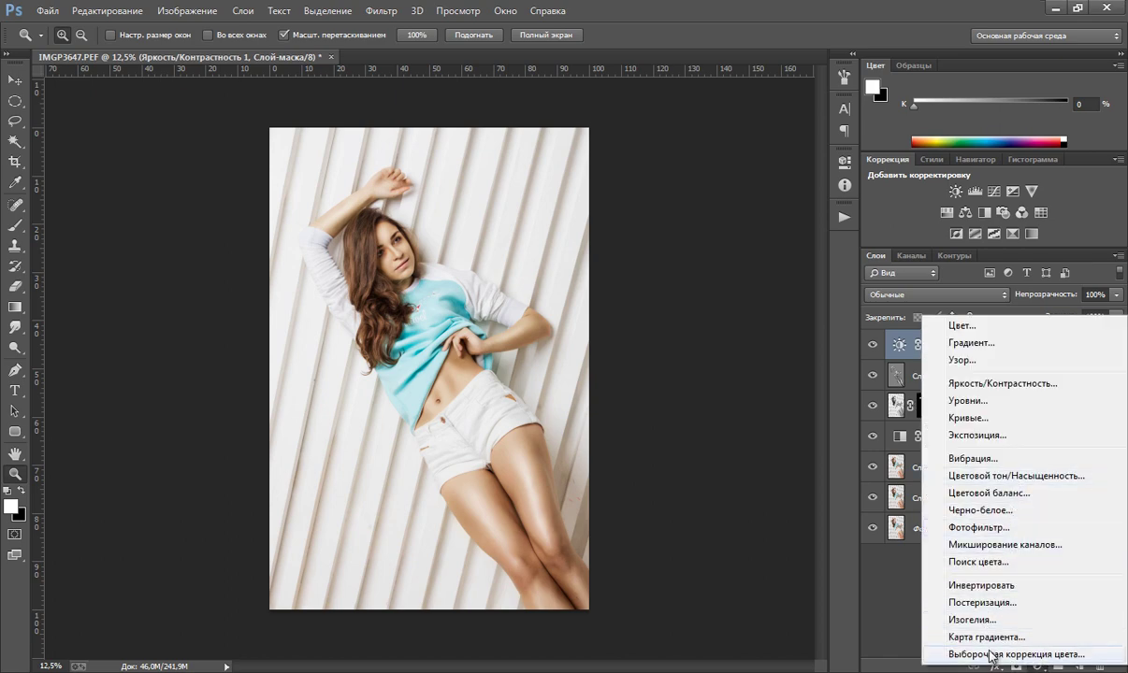
- Add a Selective Color layer setting Neutrals to cyan +9, magenta +7, yellow -4, black +7
left_click(1017, 654)
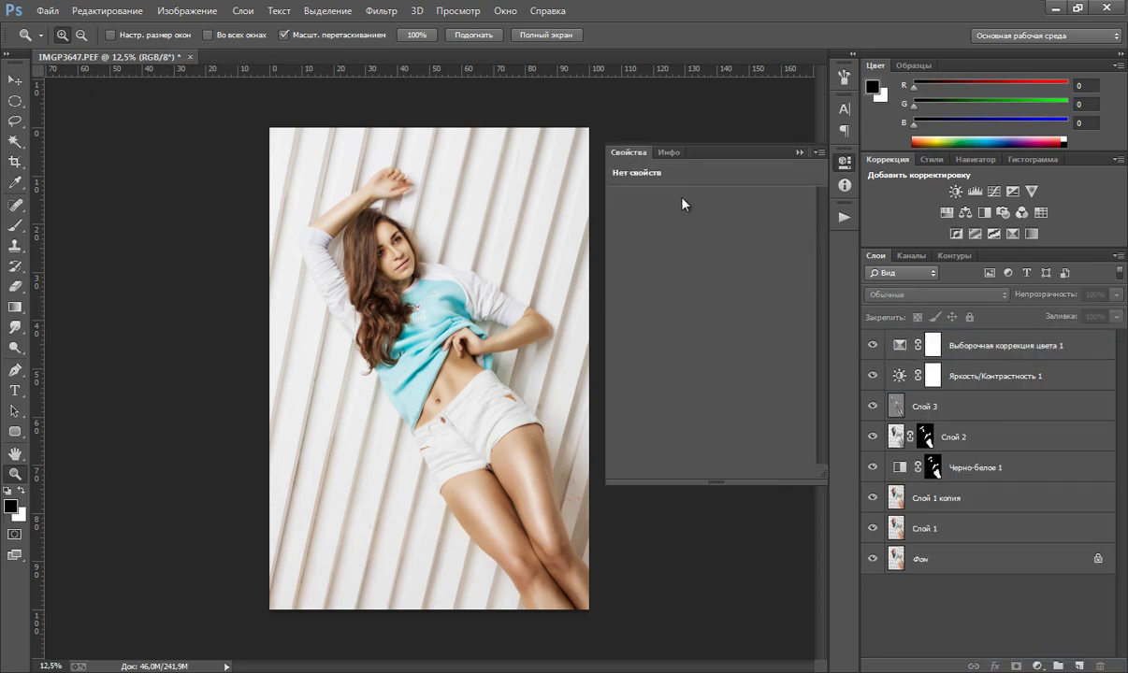
left_click(932, 345)
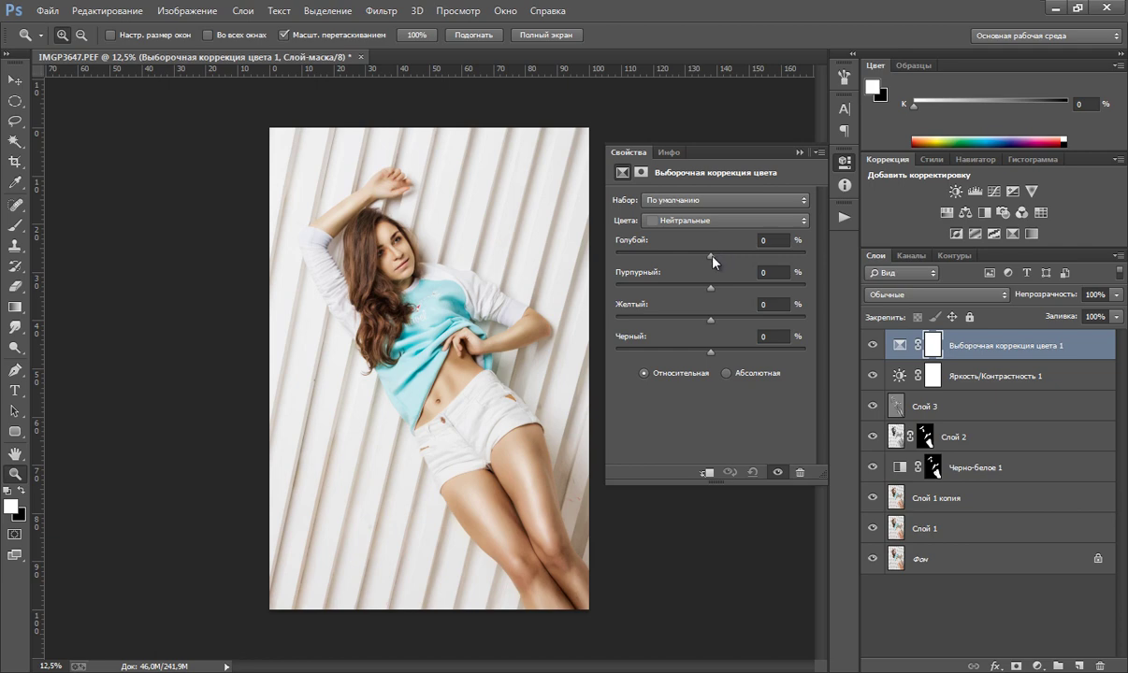
left_click_drag(711, 254, 714, 255)
left_click_drag(710, 289, 711, 290)
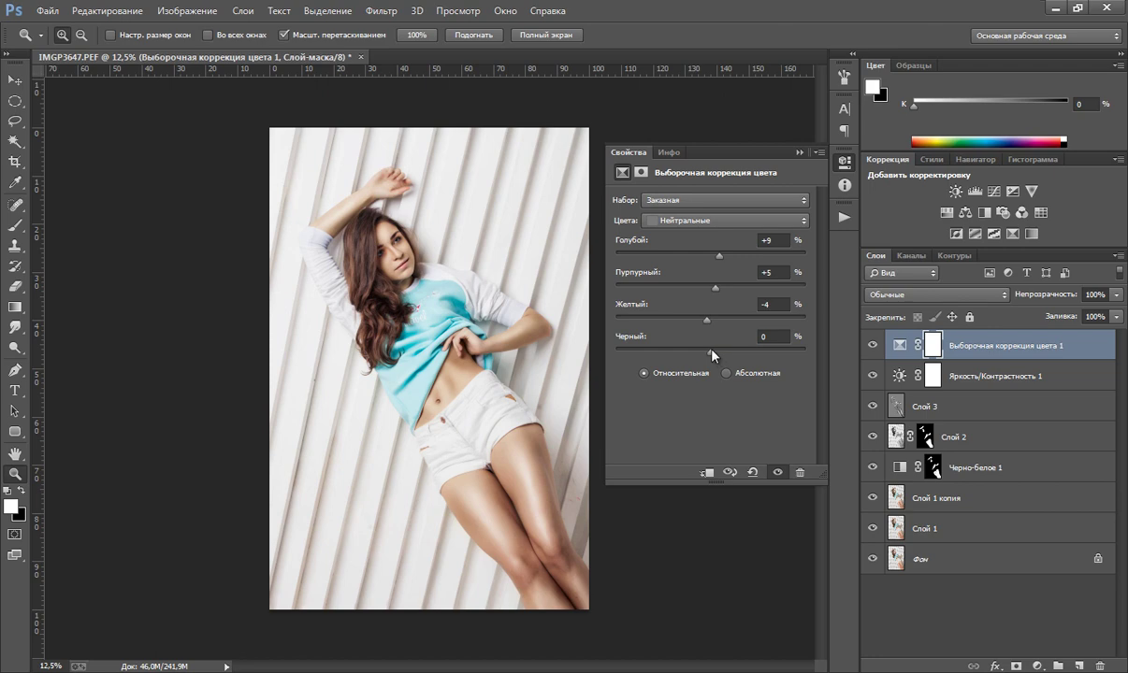
left_click_drag(712, 352, 717, 352)
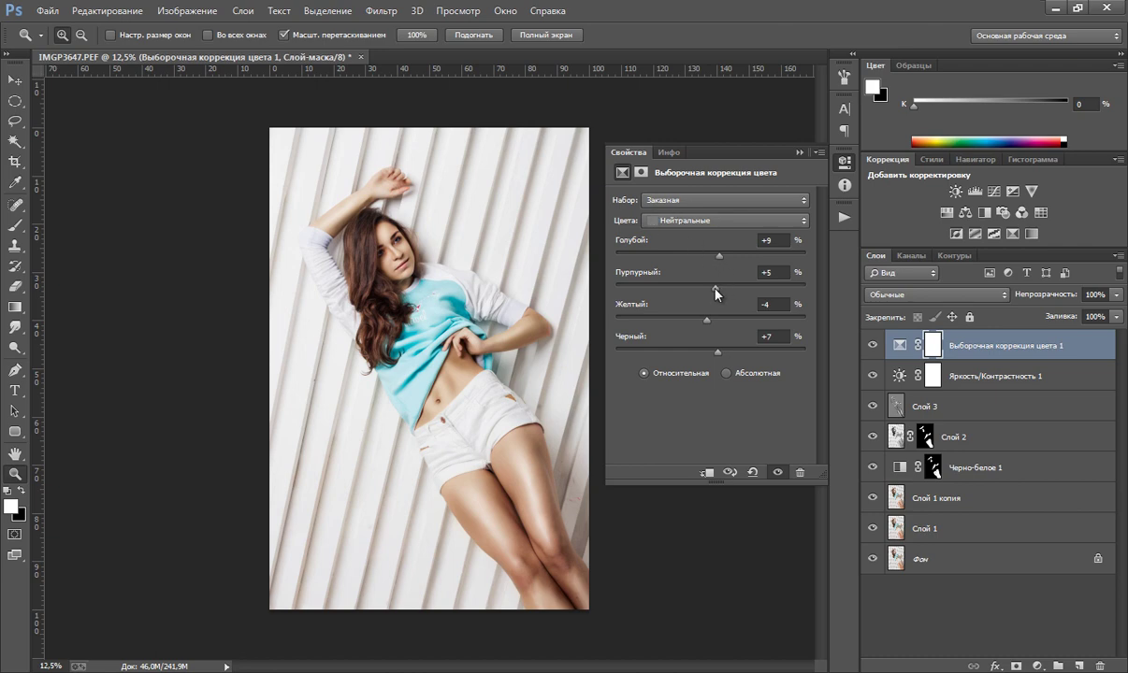
left_click_drag(721, 291, 720, 290)
left_click(799, 152)
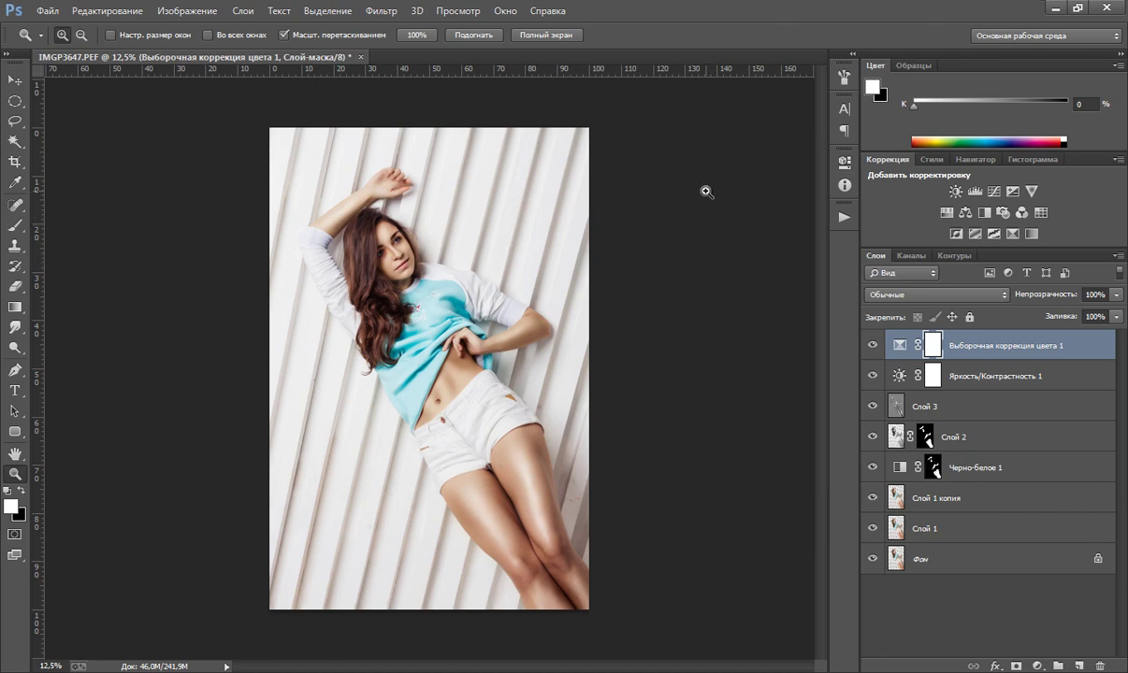
- Add a Curves layer lifting the black point, capping whites at 243, and mapping 127 to 115
left_click(1038, 666)
left_click(944, 345)
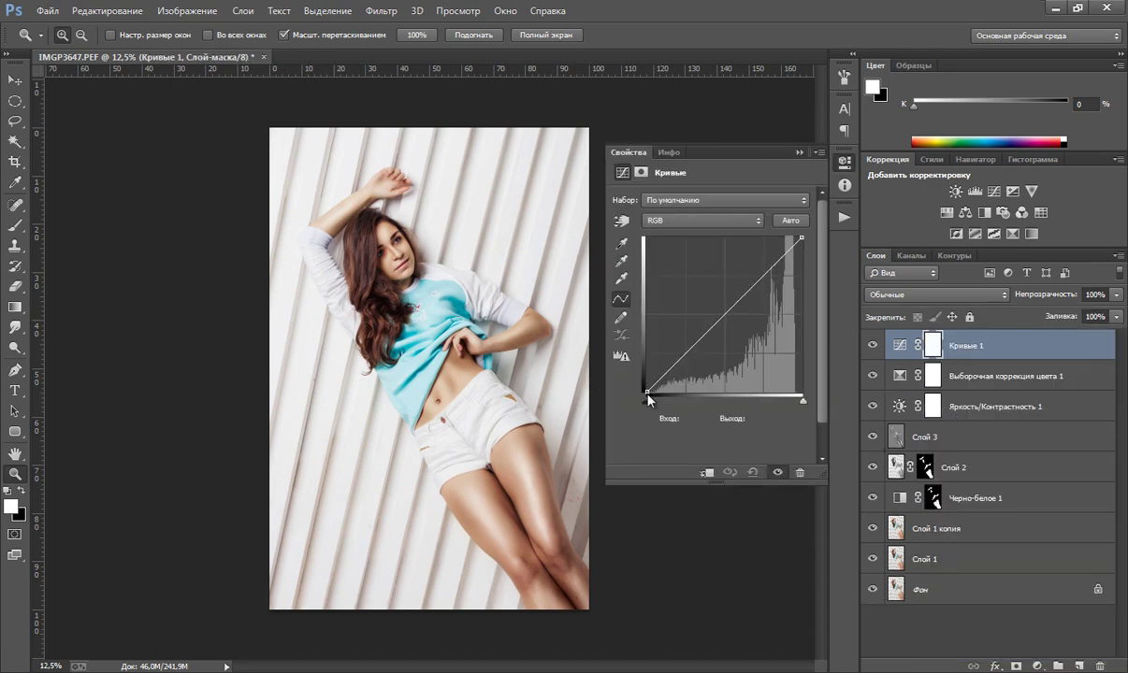
mouse_move(646, 391)
left_mouse_down()
mouse_move(643, 380)
mouse_move(666, 370)
left_mouse_up()
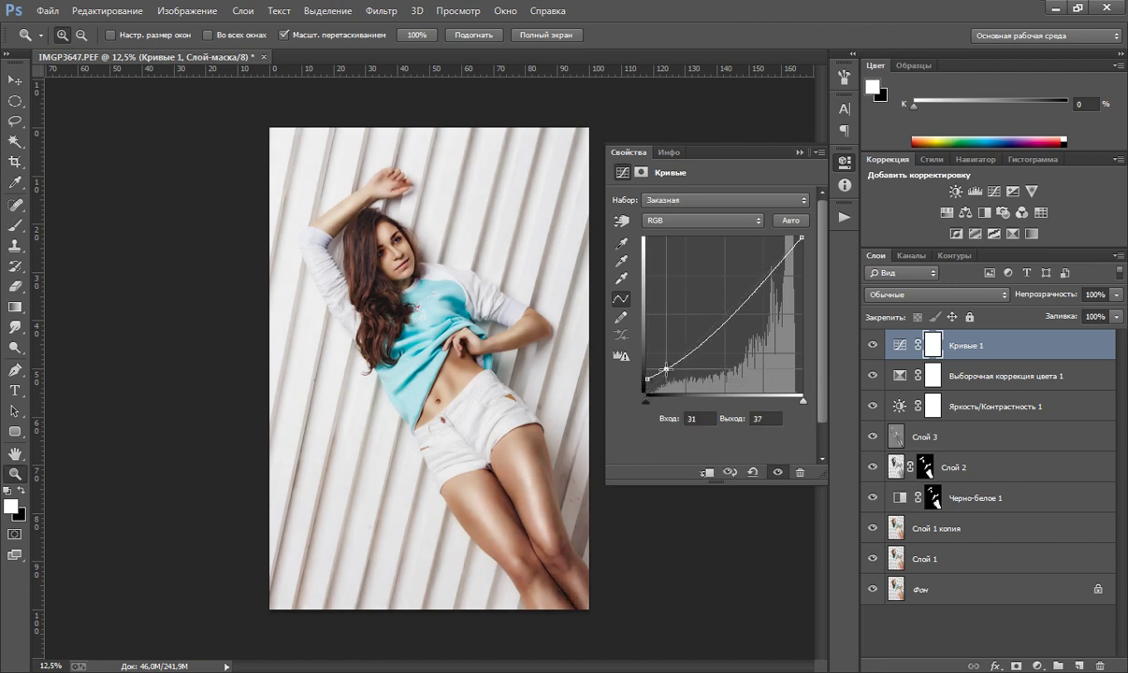
left_click(644, 378)
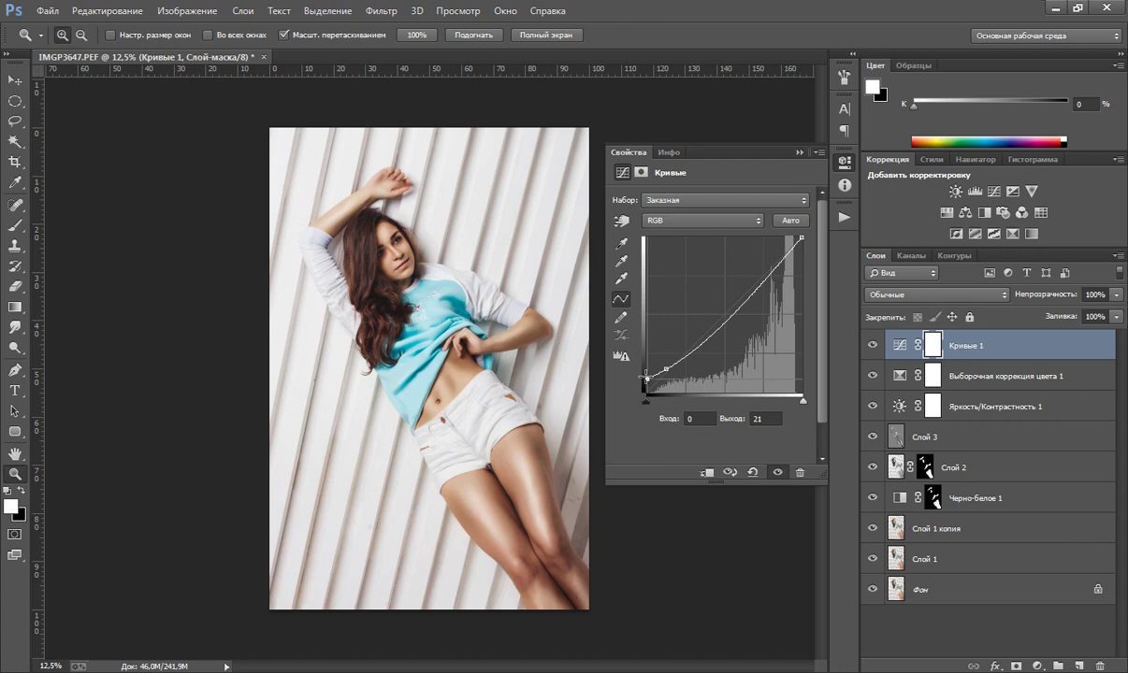
left_click(723, 321)
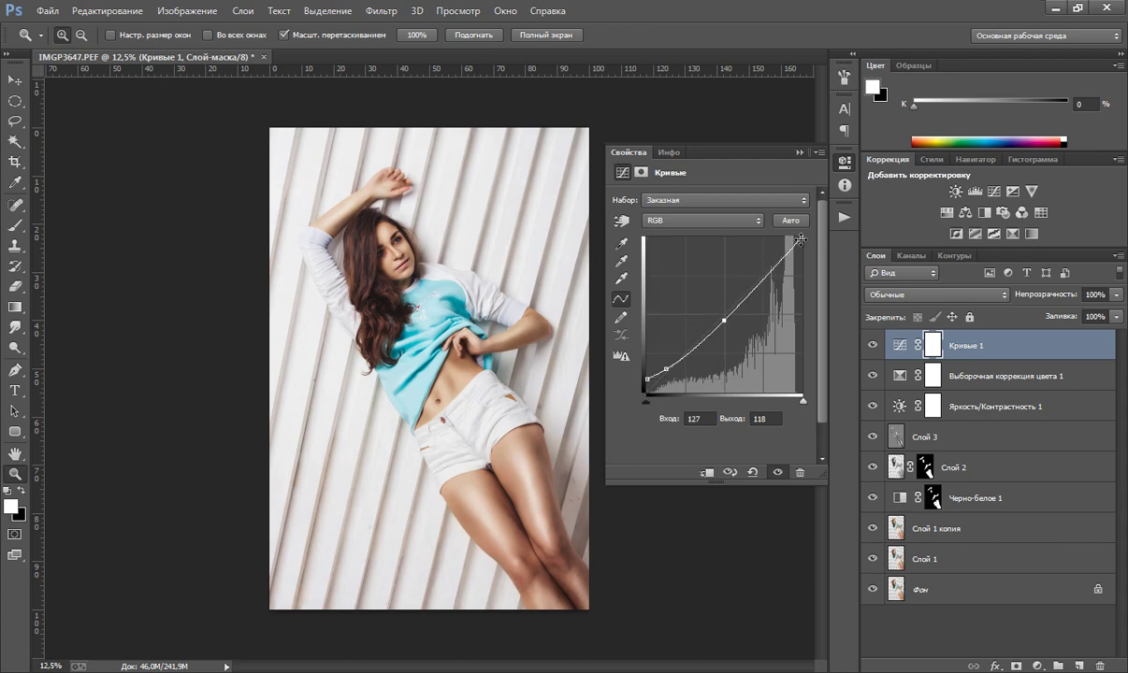
left_click_drag(801, 238, 804, 247)
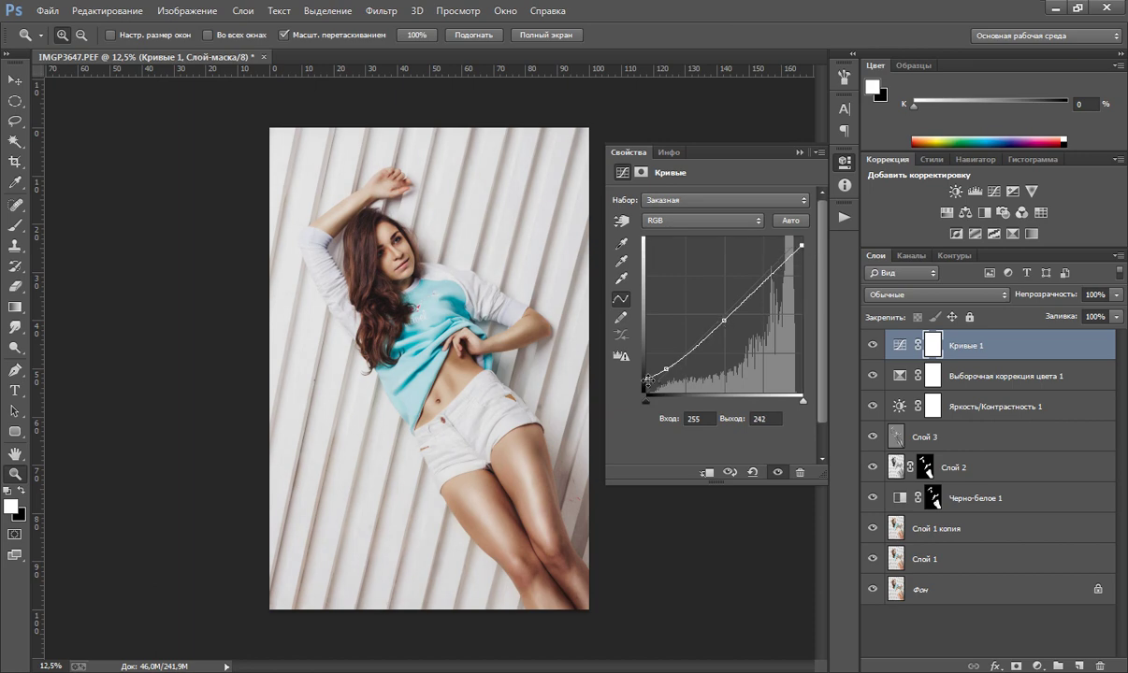
left_click(802, 247)
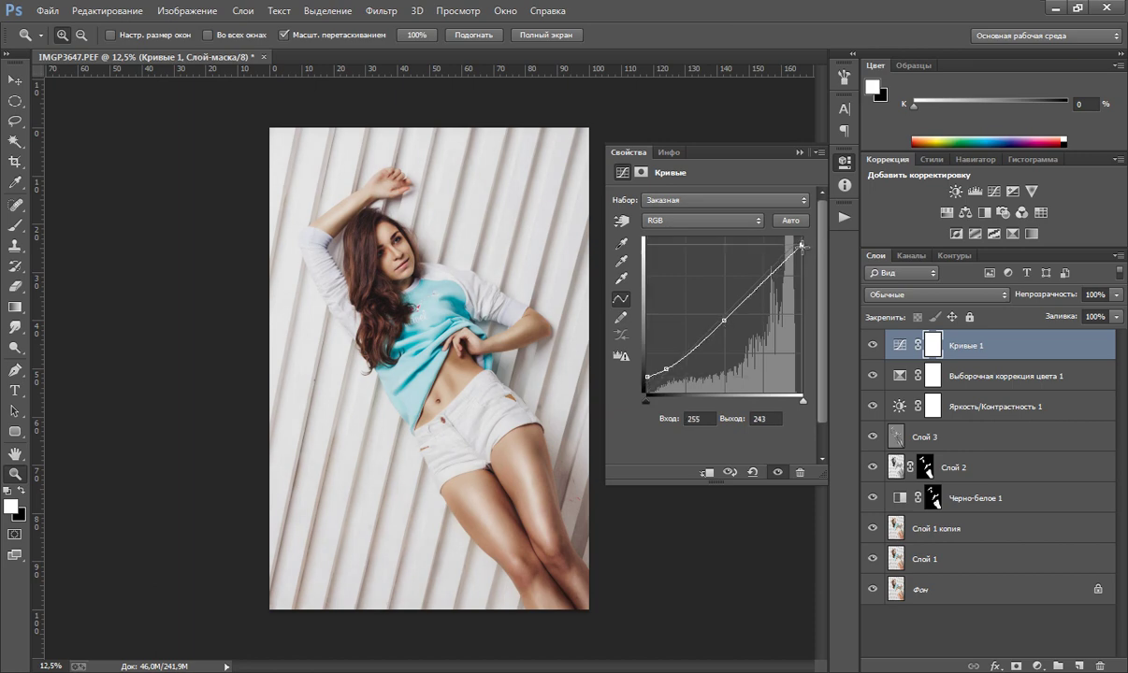
left_click_drag(724, 321, 724, 322)
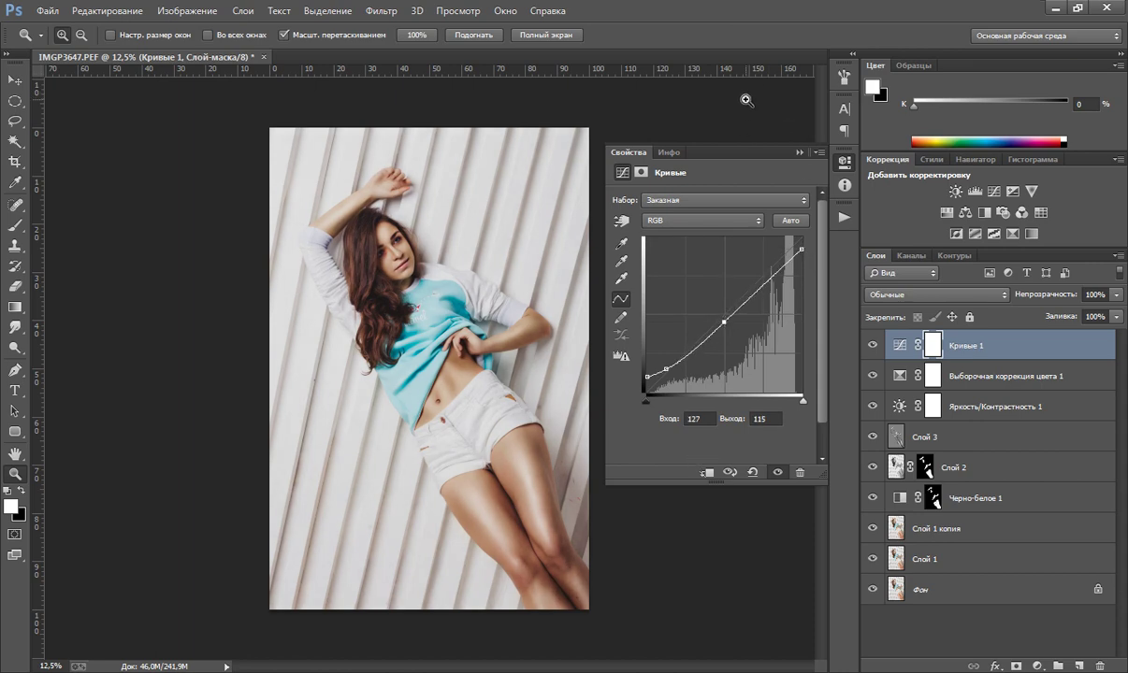
left_click(798, 152)
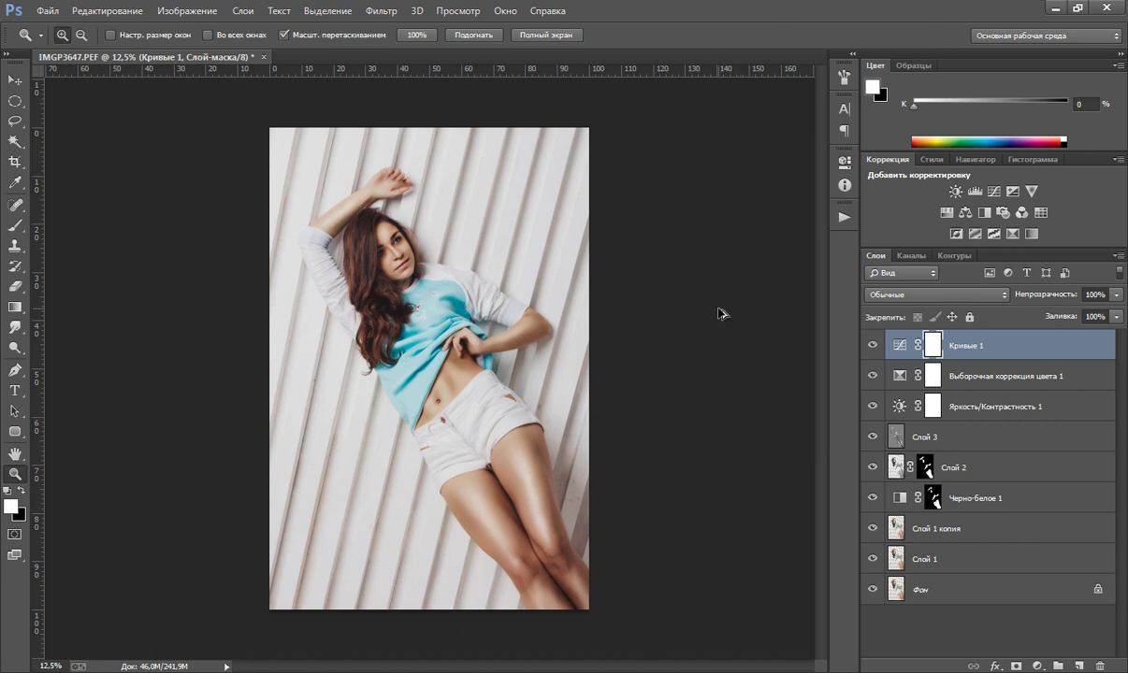
- Stamp visible layers into Слой 4 and apply Unsharp Mask at 149%, radius 3.0 px, threshold 0
key("ctrl+shift+alt+e")
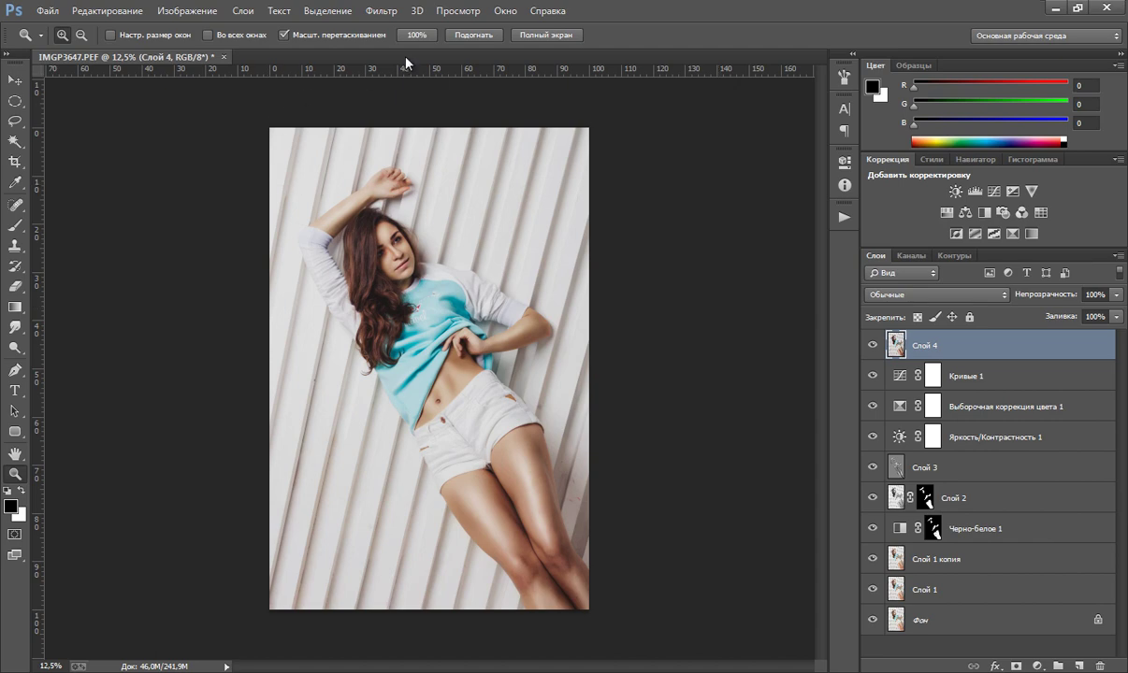
left_click(381, 10)
mouse_move(416, 302)
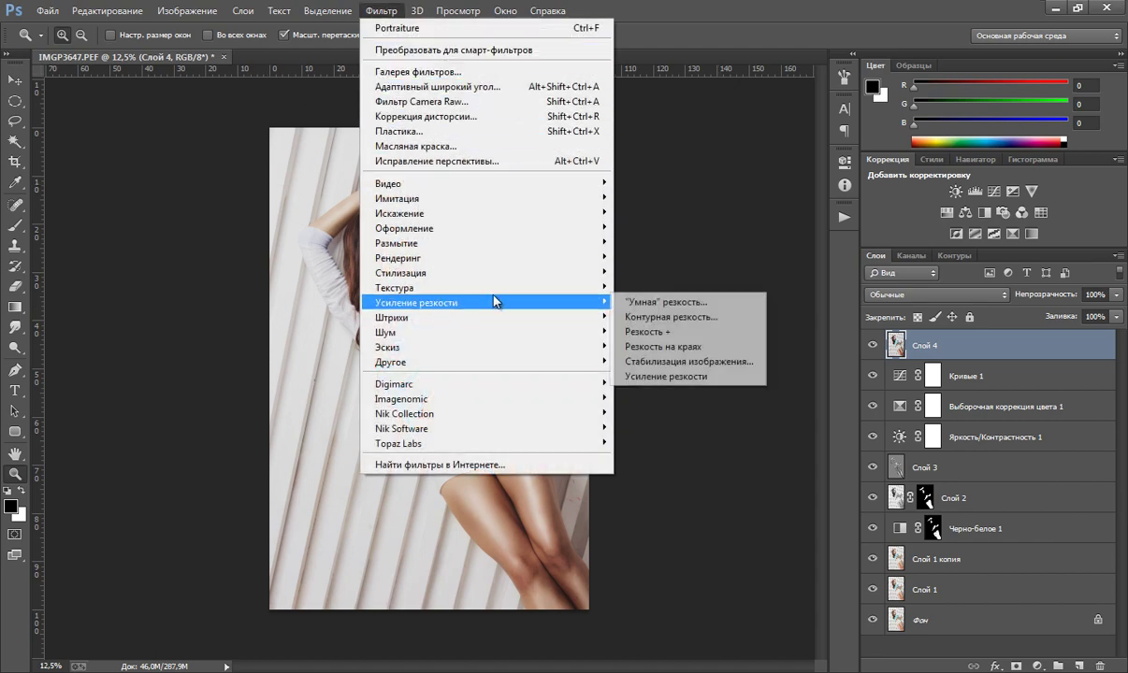
left_click(642, 317)
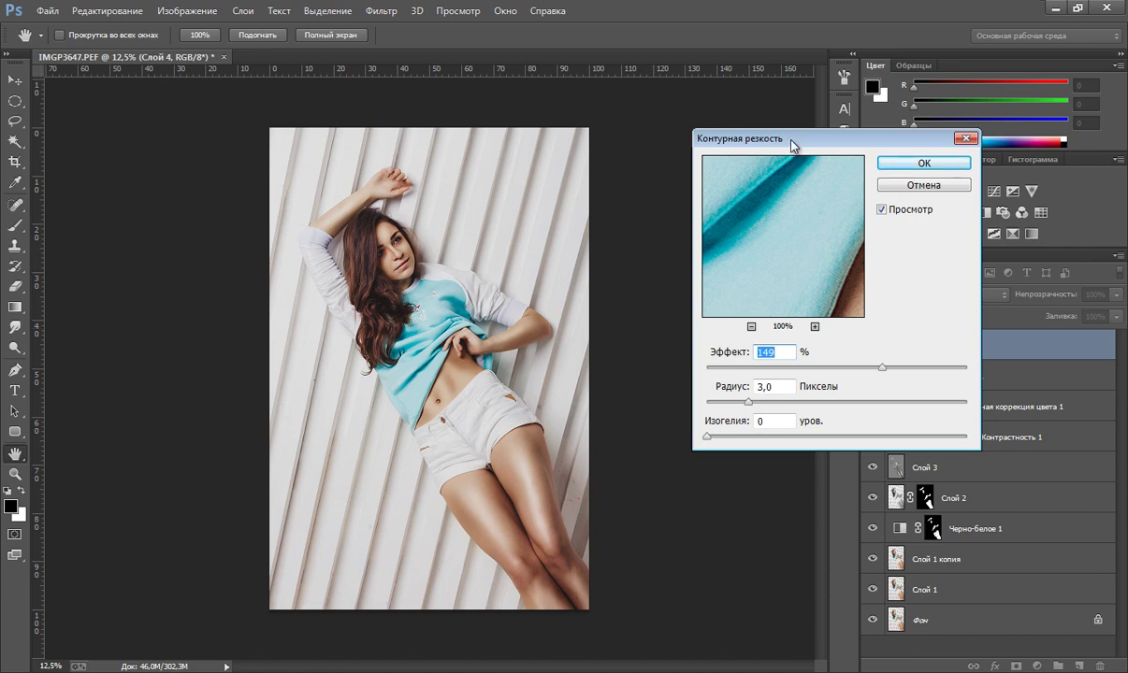
left_click_drag(756, 139, 740, 142)
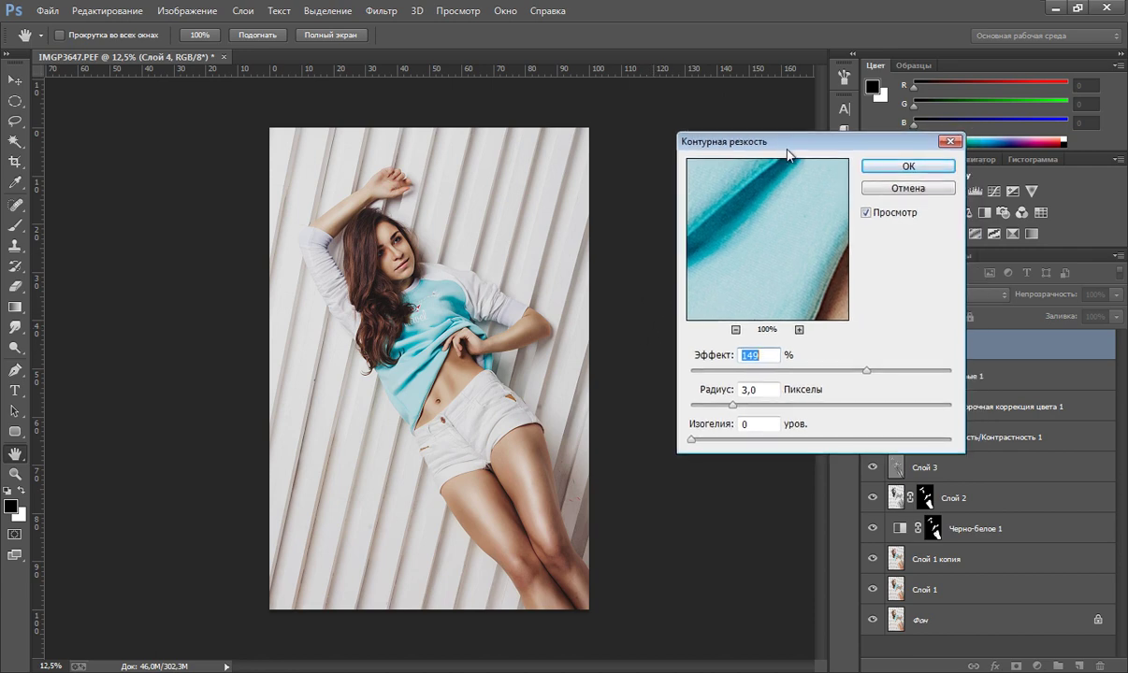
left_click(897, 169)
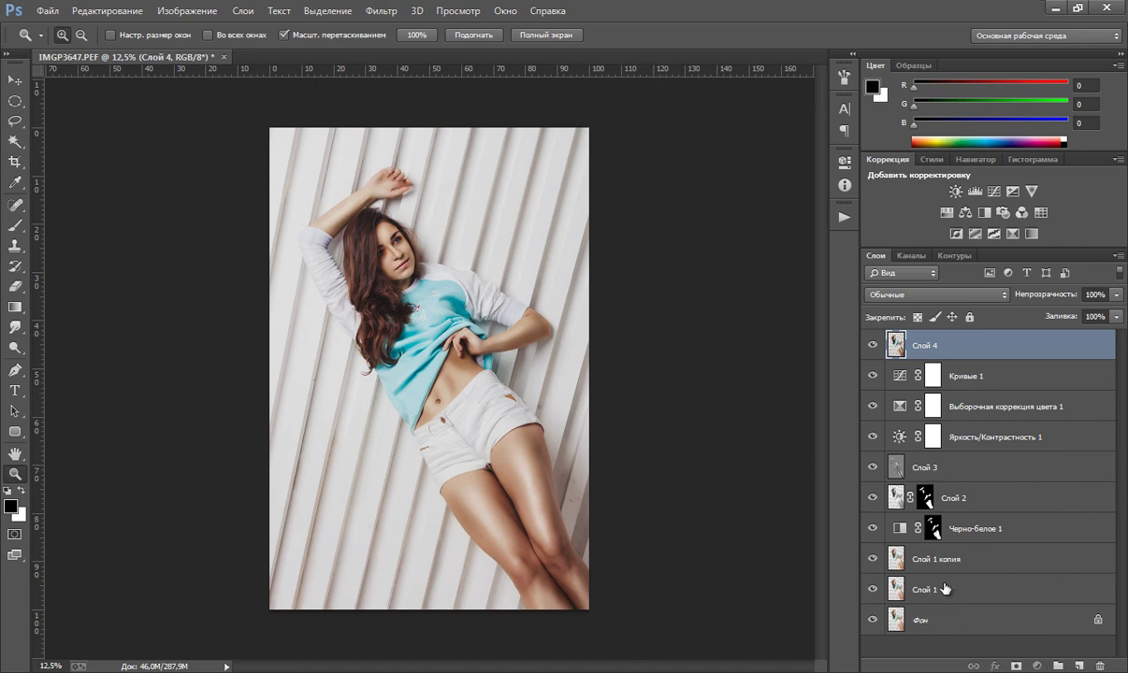
- Group Слой 1 through Слой 4 into Группа 1 and toggle its visibility to compare
left_click(893, 582, "shift")
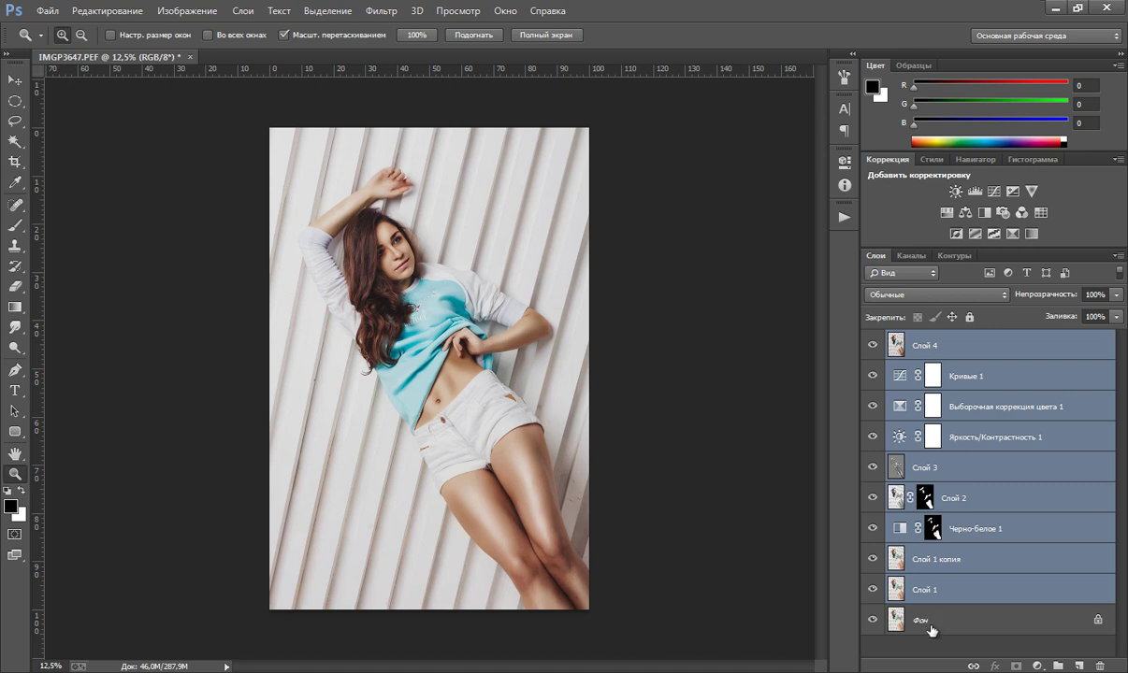
key("ctrl+g")
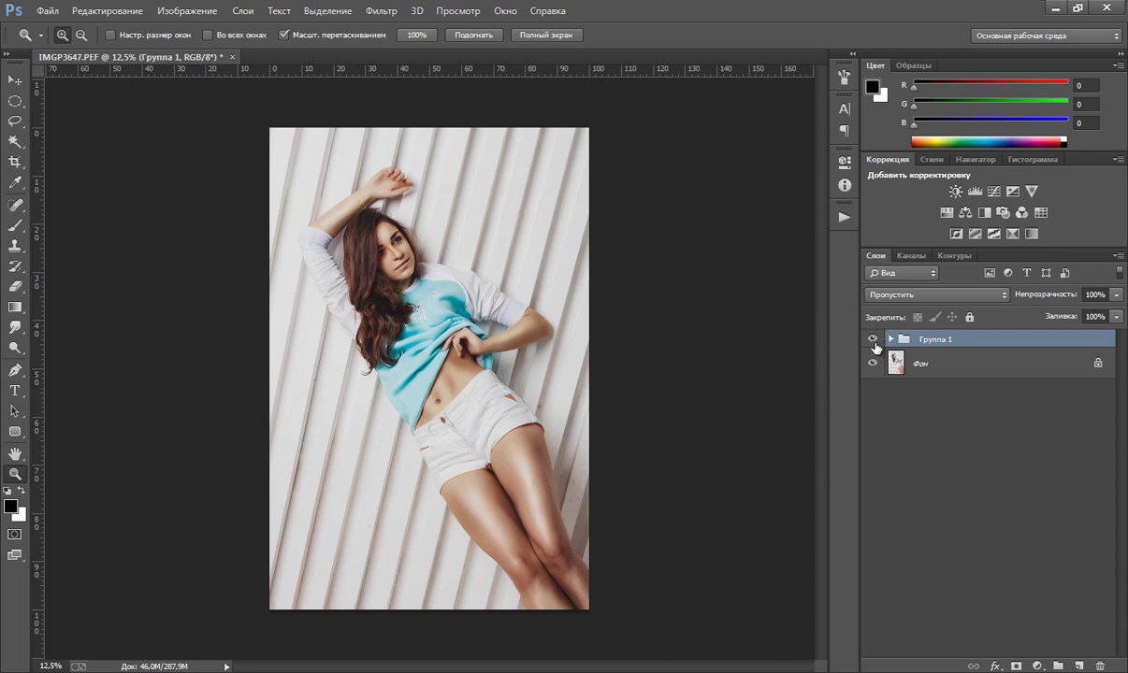
left_click(872, 338)
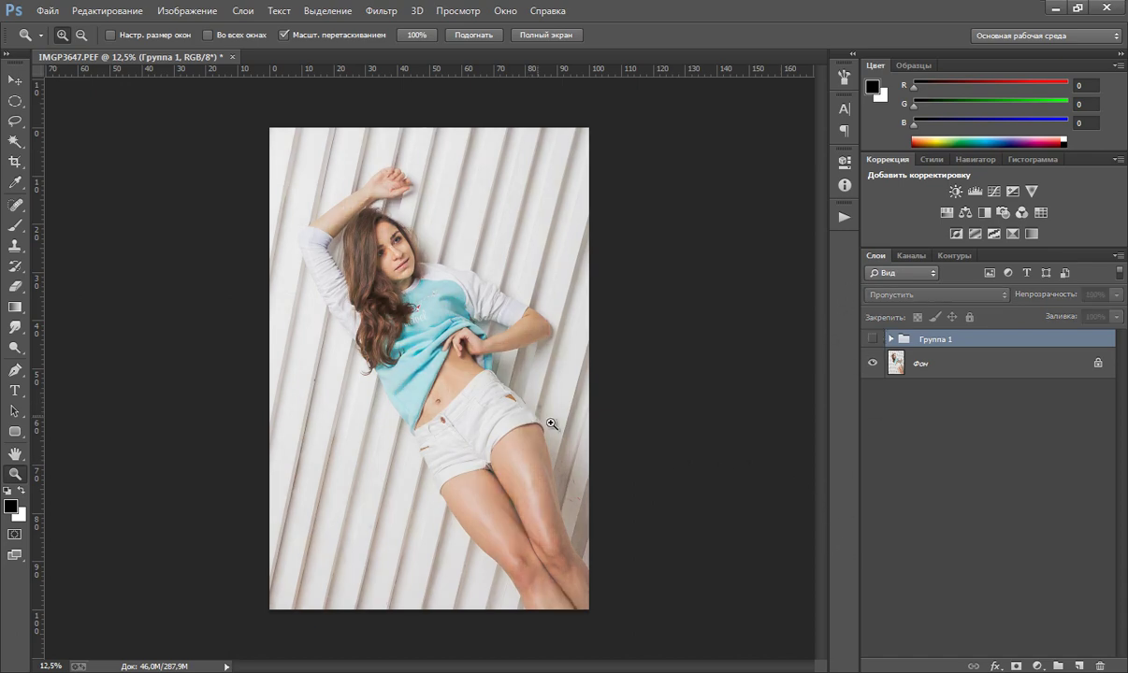
left_click(873, 339)
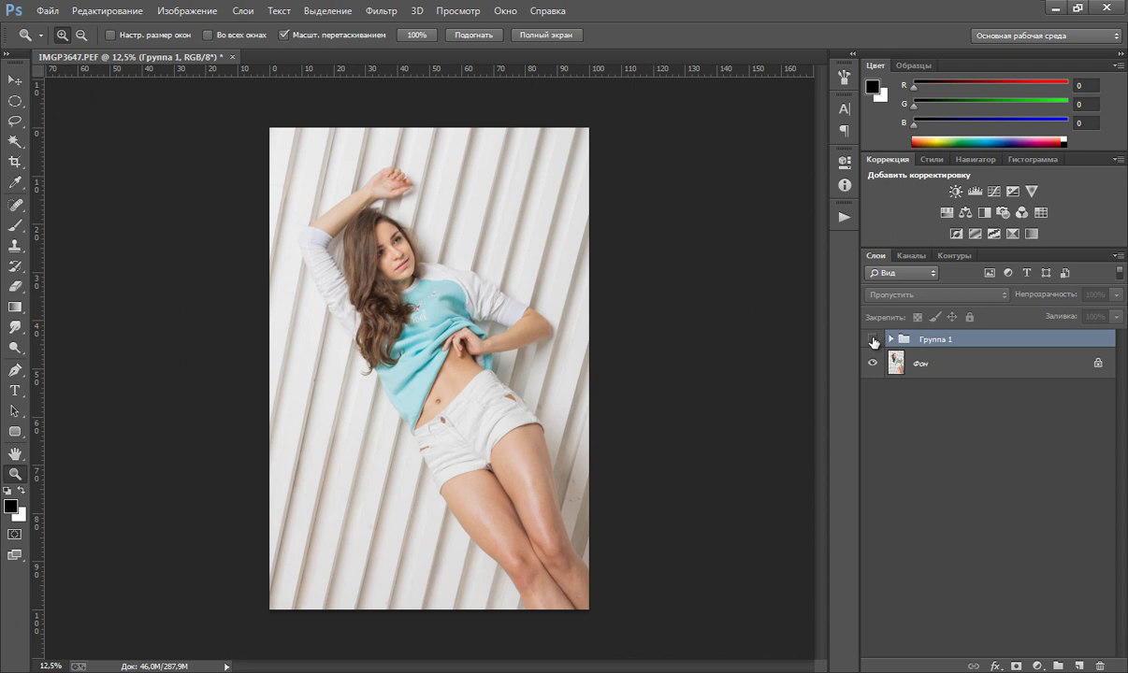